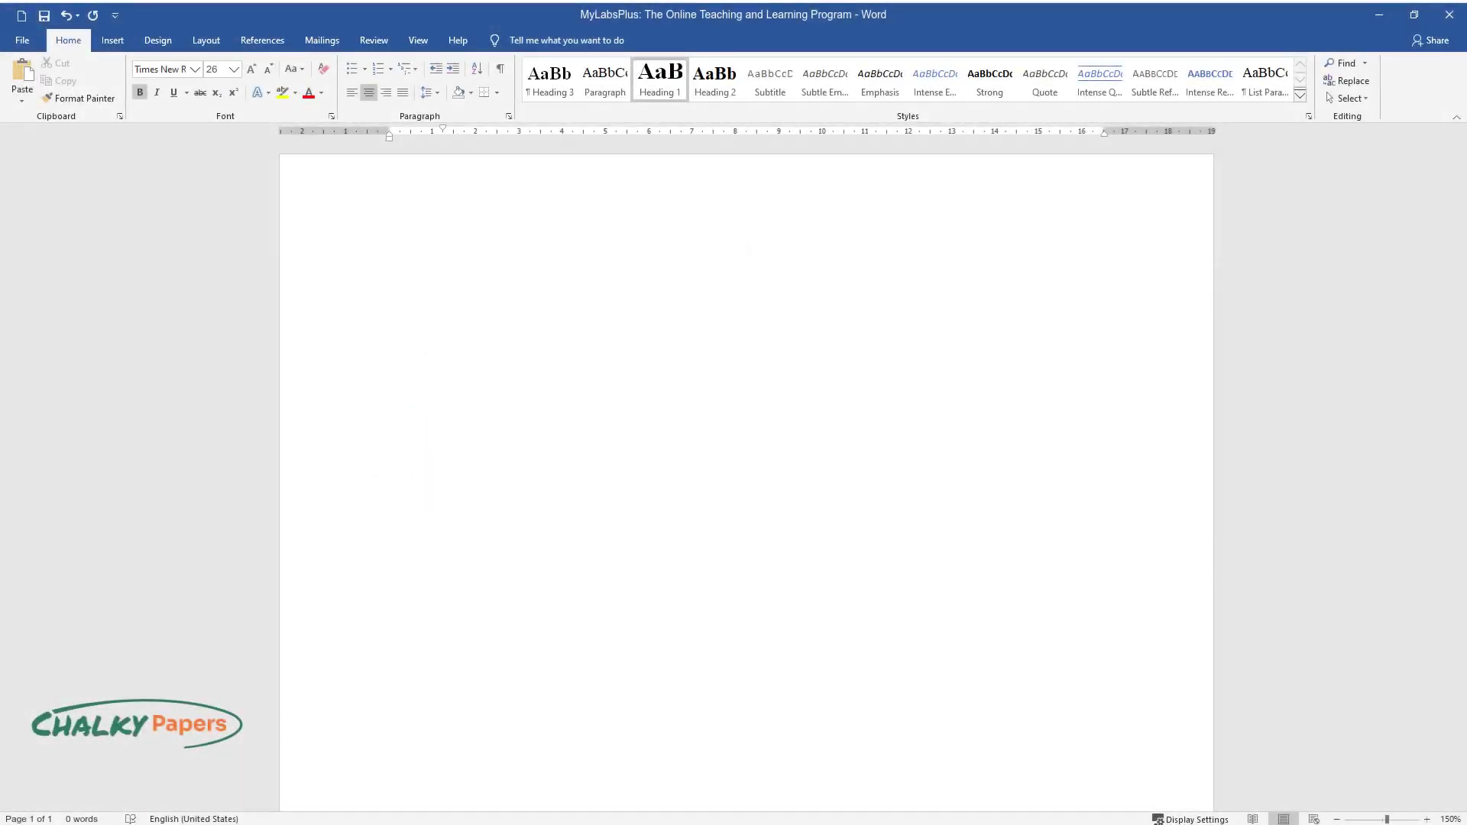
- Type the title 'MyLabsPlus: The Online Teaching and Learning Program' at the top of the page
{"action": "type", "text": "MyLabsPlus:"}
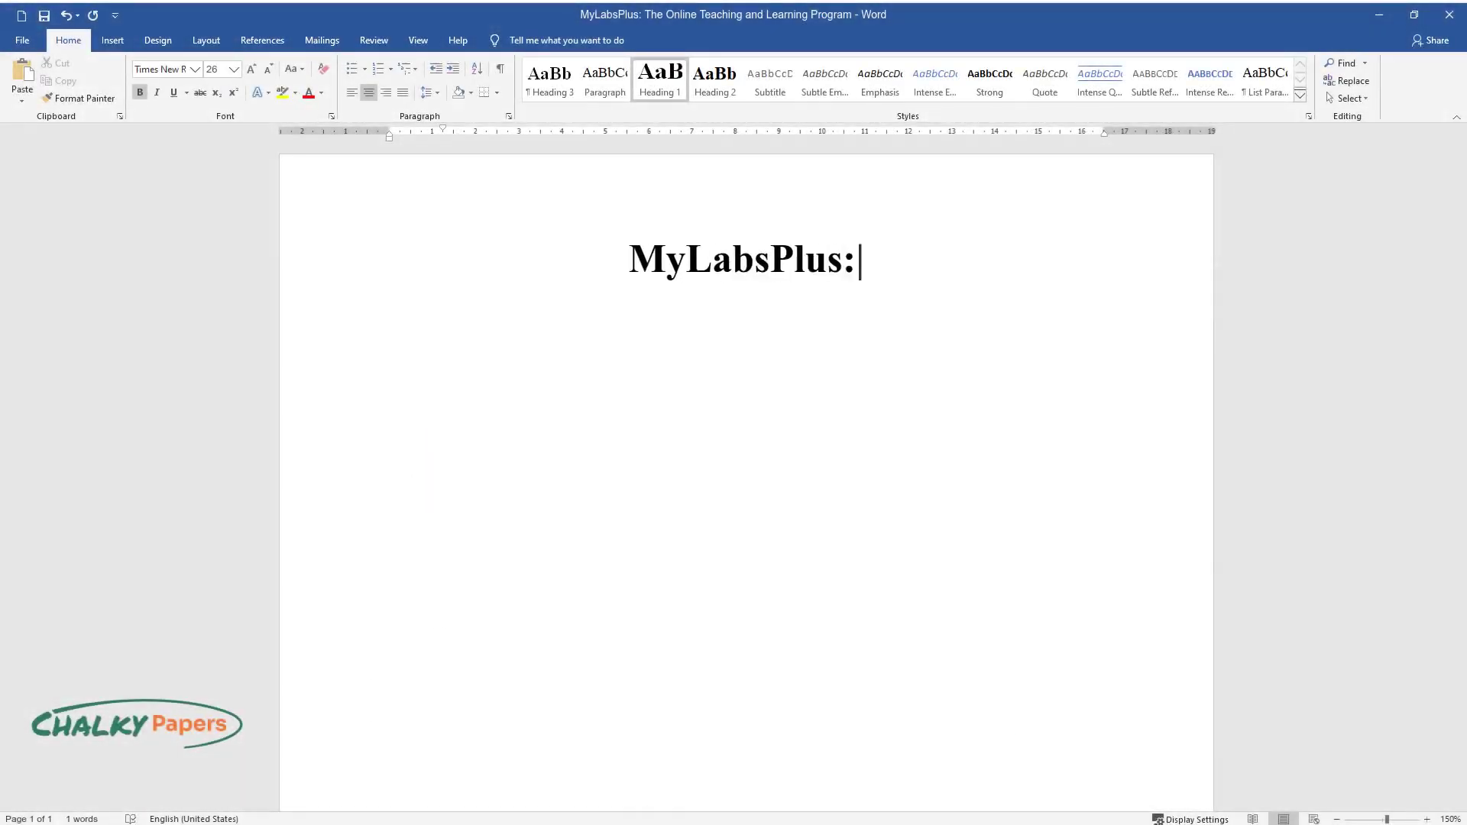
{"action": "type", "text": " The Online Teaching and L"}
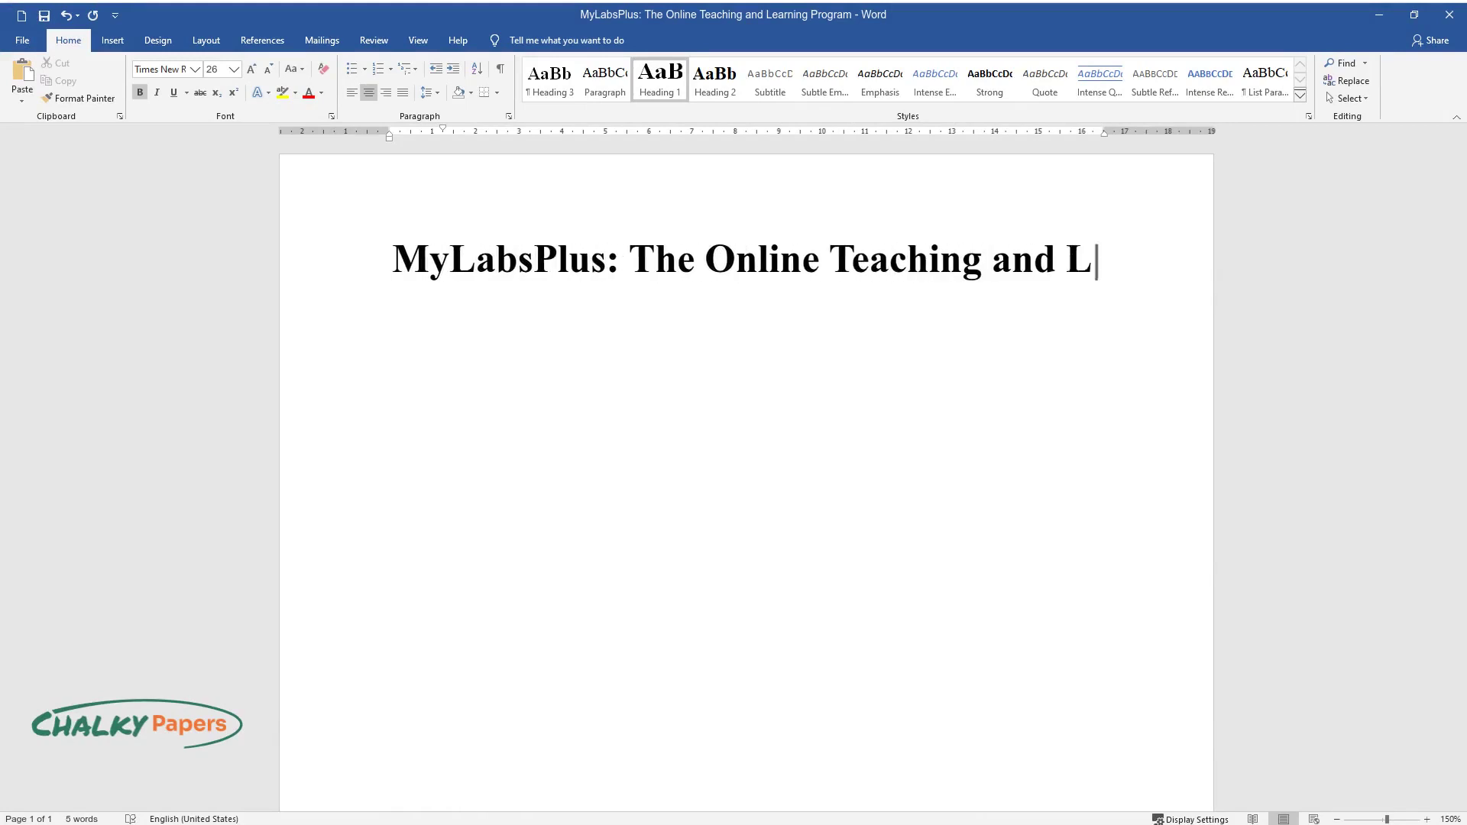
{"action": "type", "text": "earning Program"}
- Start the opening paragraph 'MyLabsPlus is a lively online teaching and learning program…' below the title
{"action": "key", "text": "Return"}
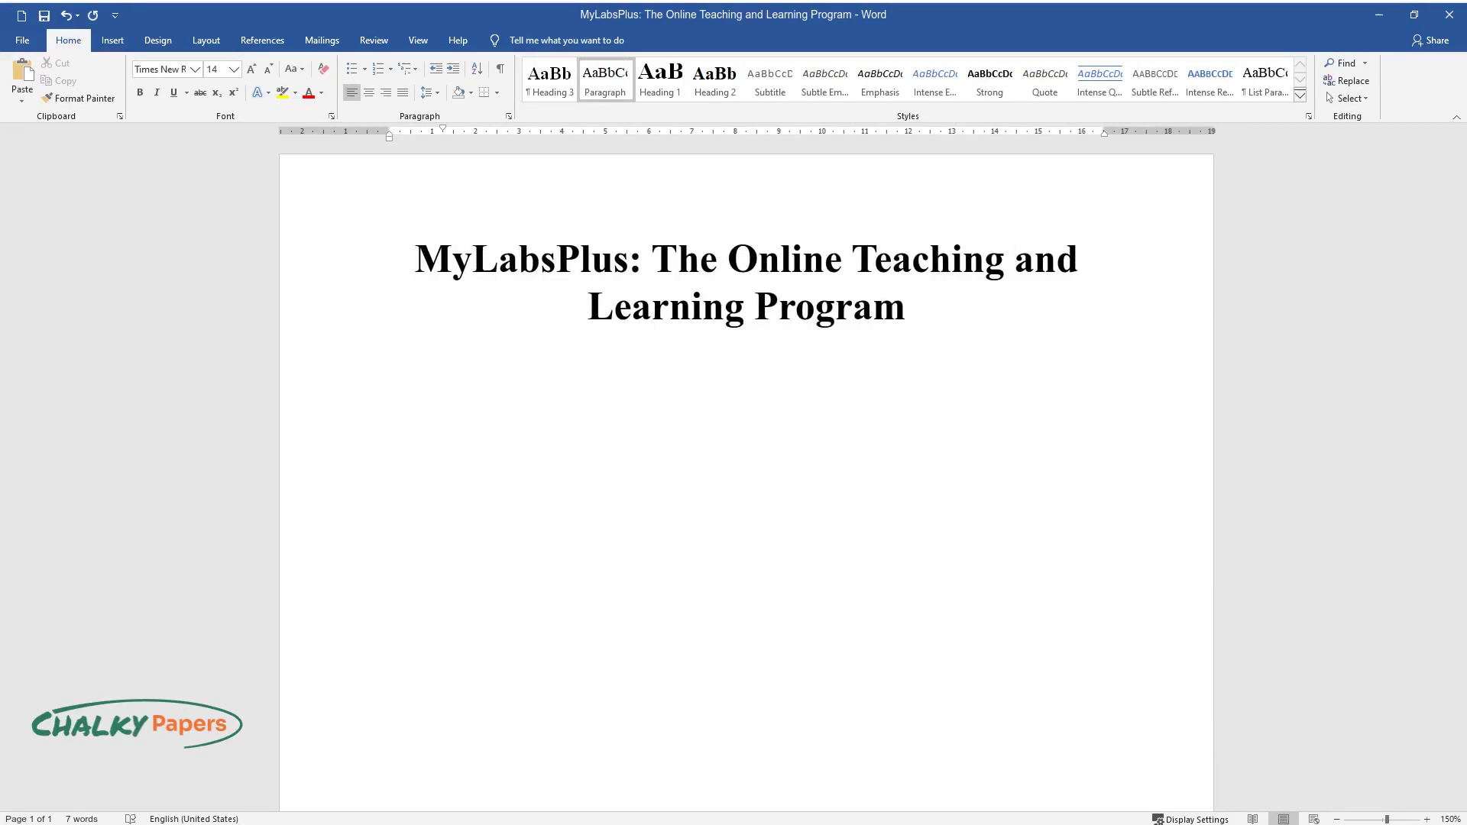
{"action": "type", "text": "MyLabsPlus is a lively online"}
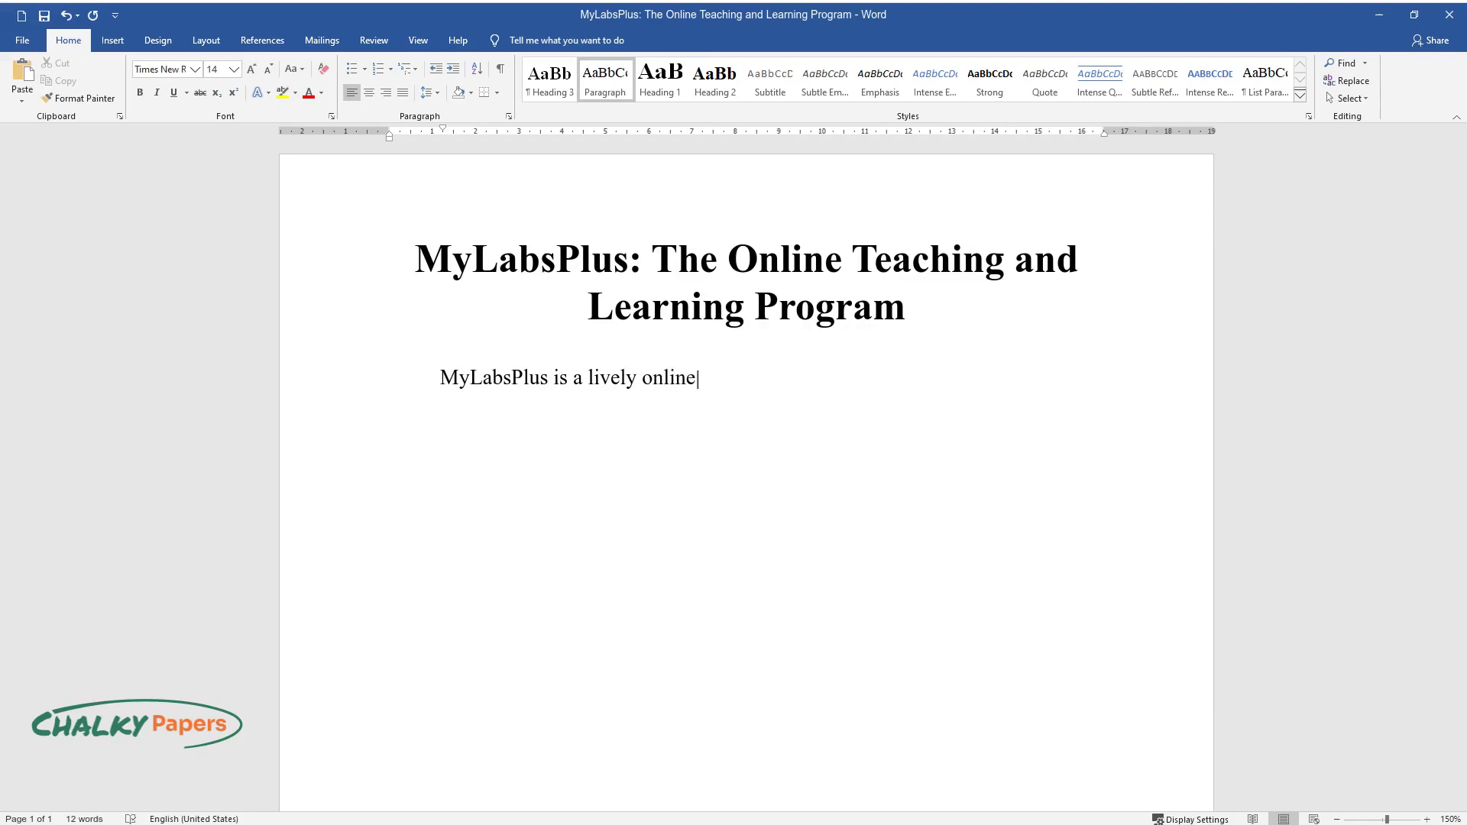
{"action": "type", "text": " teaching and learning program that"}
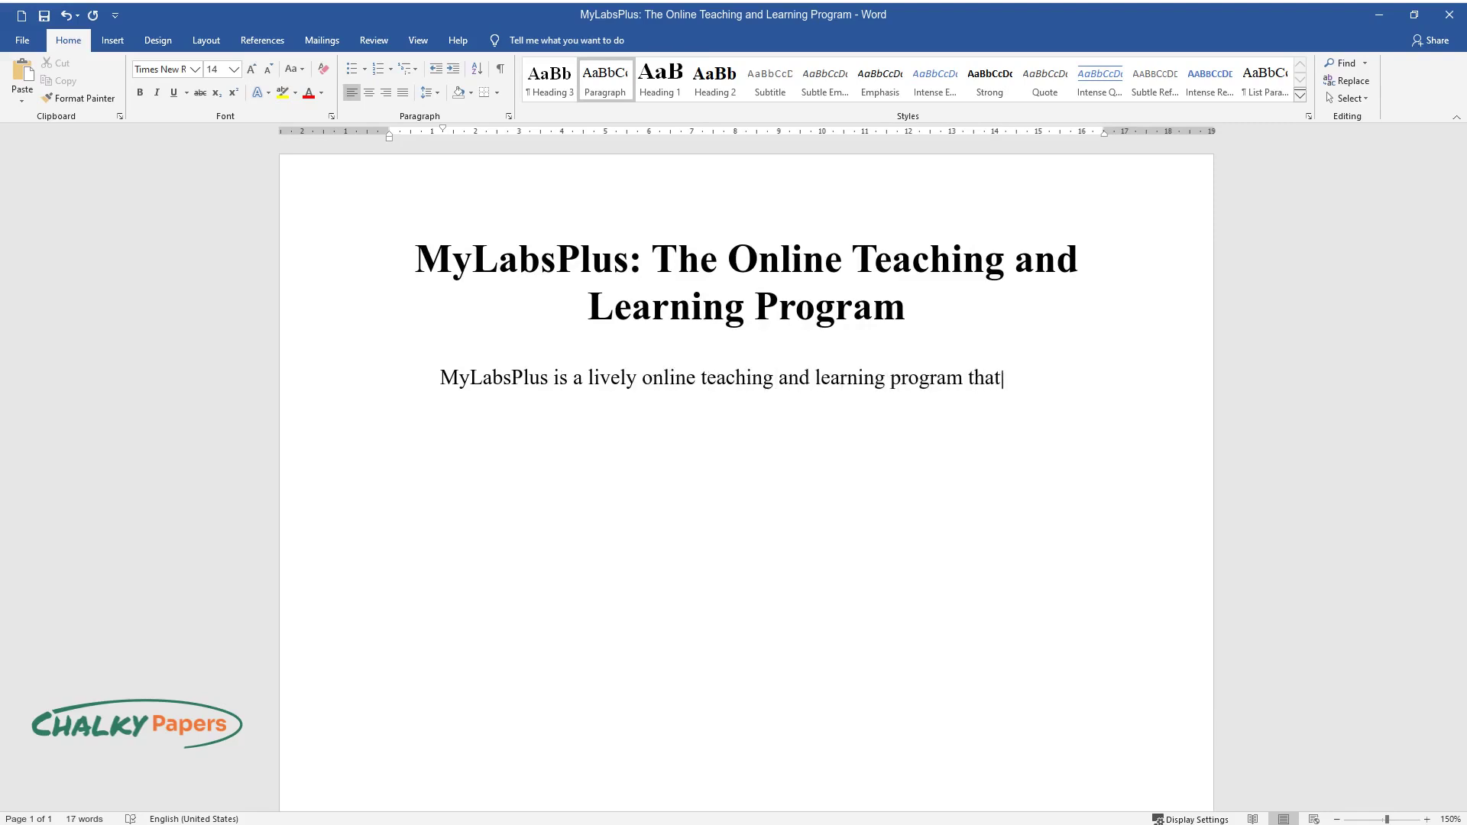
{"action": "type", "text": " has been created to help different"}
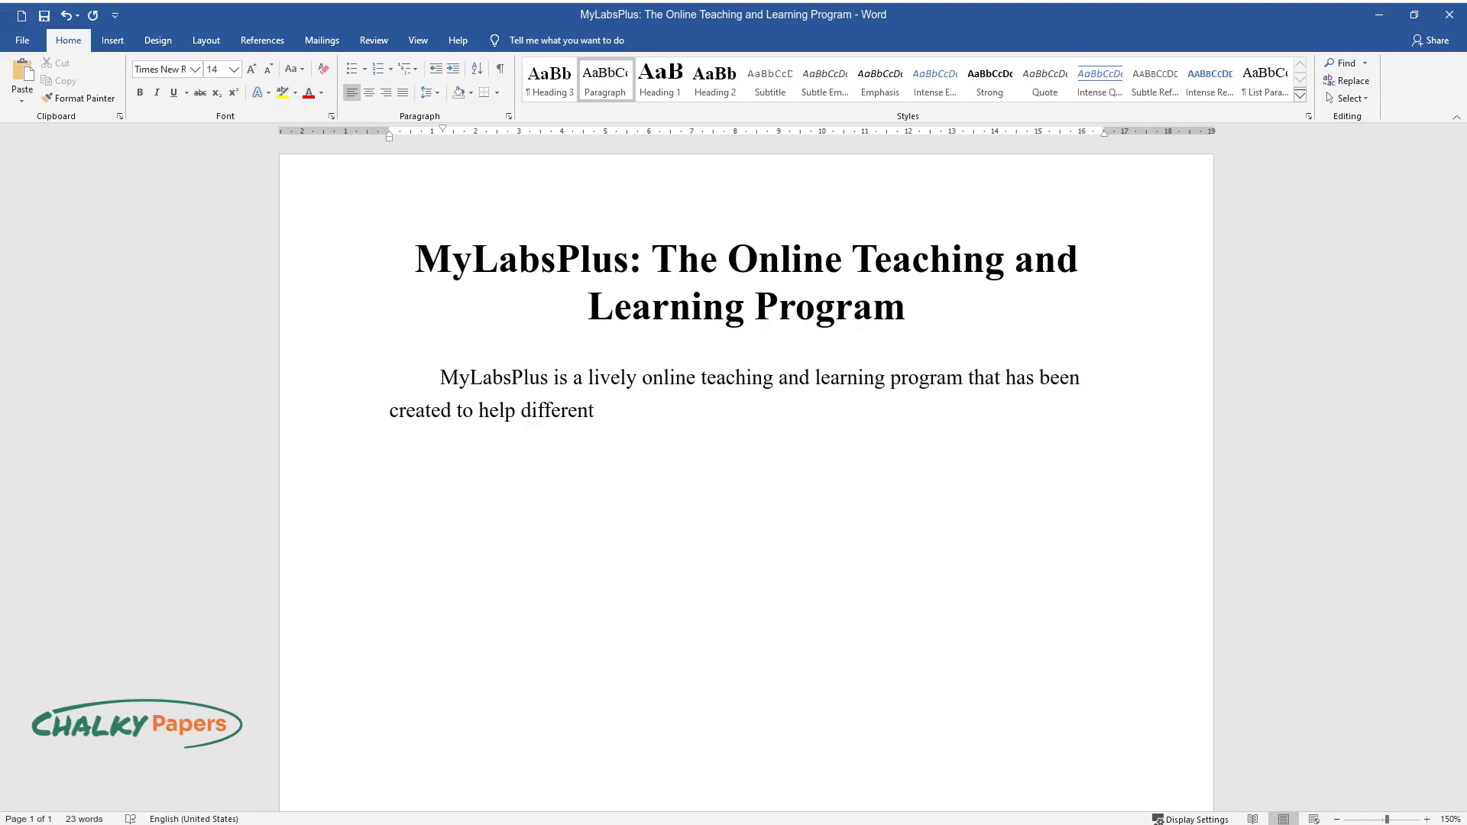
{"action": "type", "text": " people across the world. In fact, "}
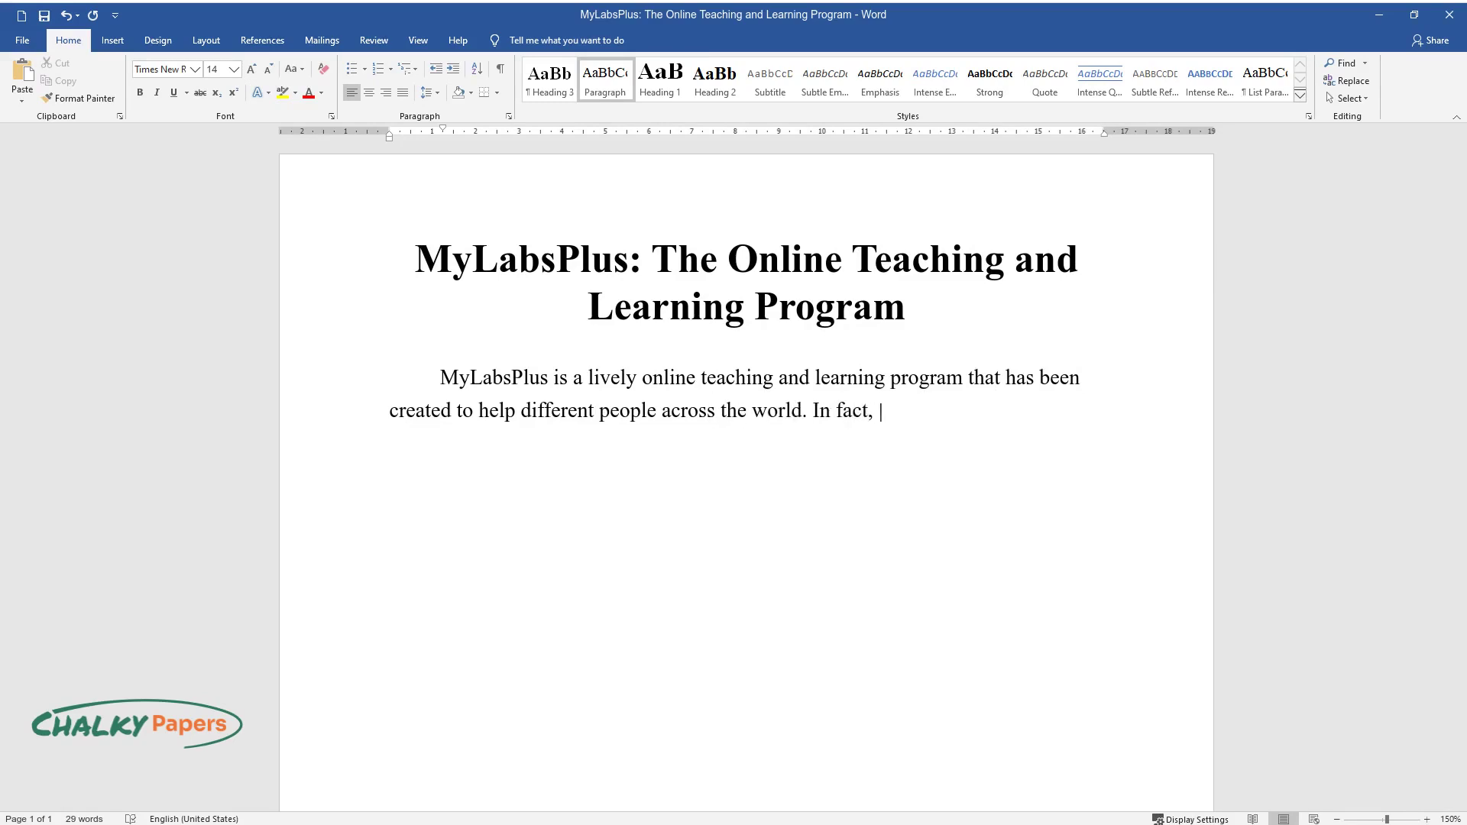
{"action": "type", "text": "it has bridged the wide gap that does exist a"}
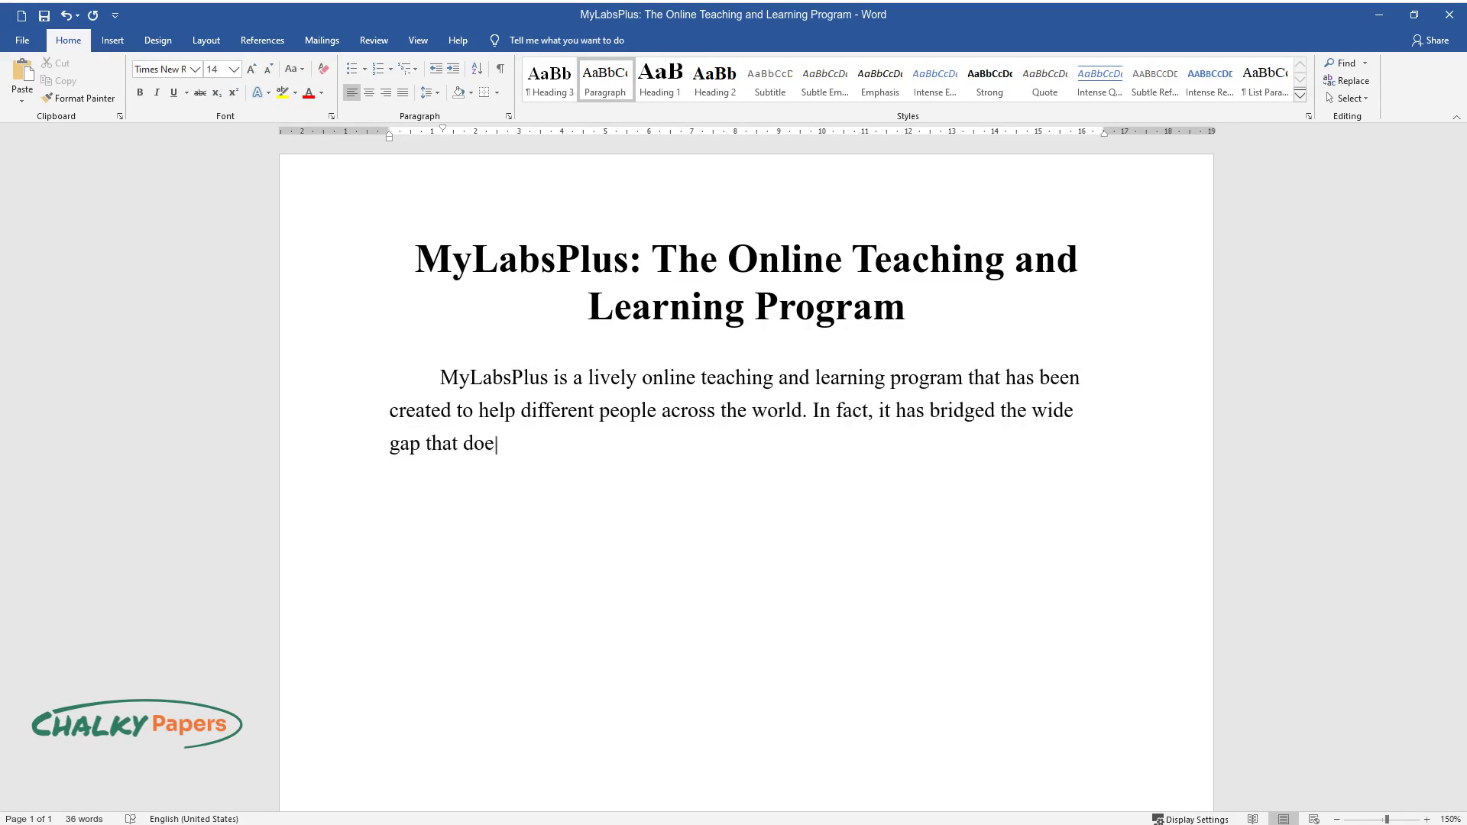
{"action": "type", "text": "mong countries across the"}
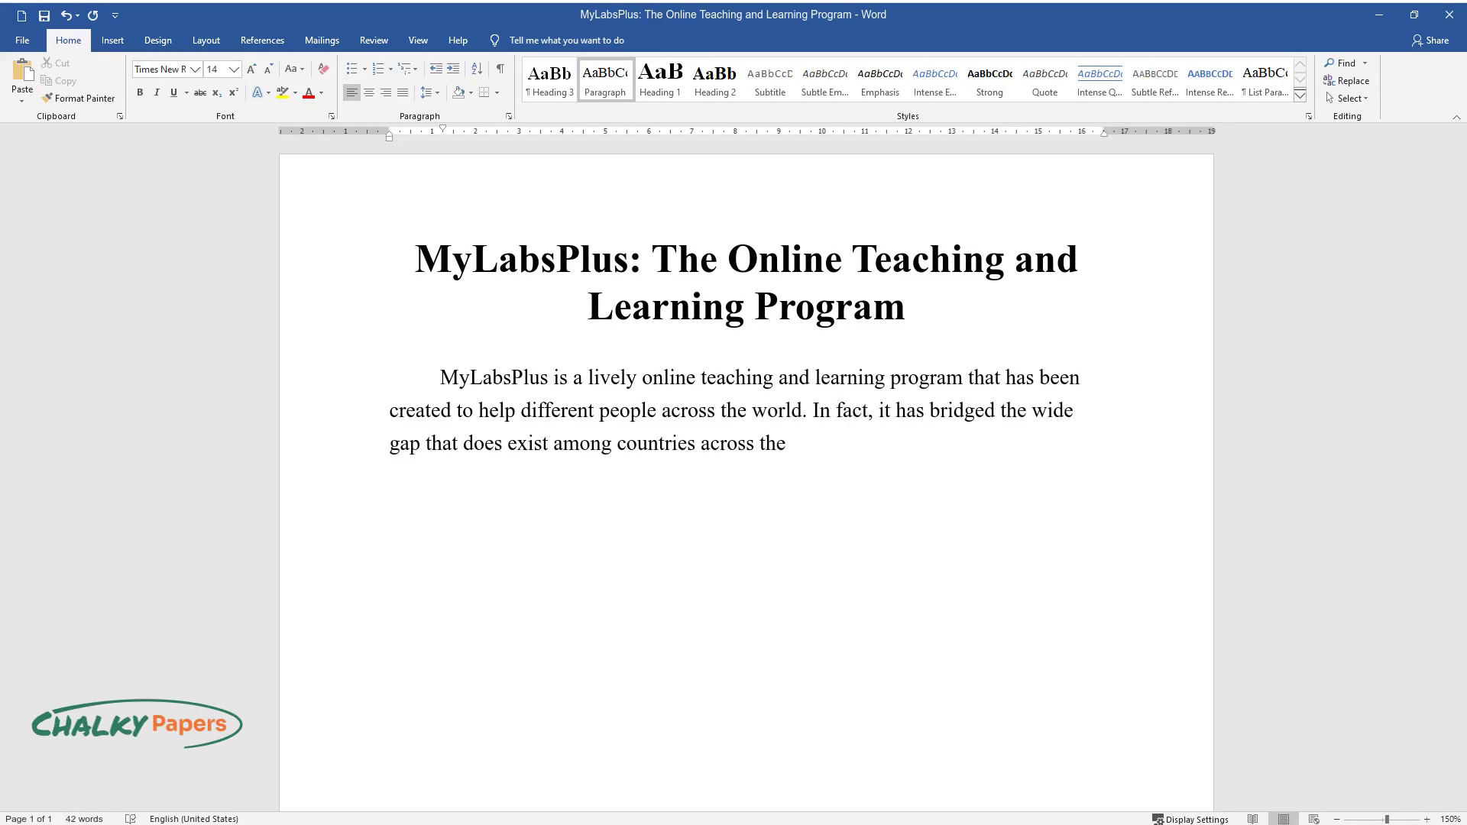
{"action": "type", "text": " world. Someone is capable of taking a ca"}
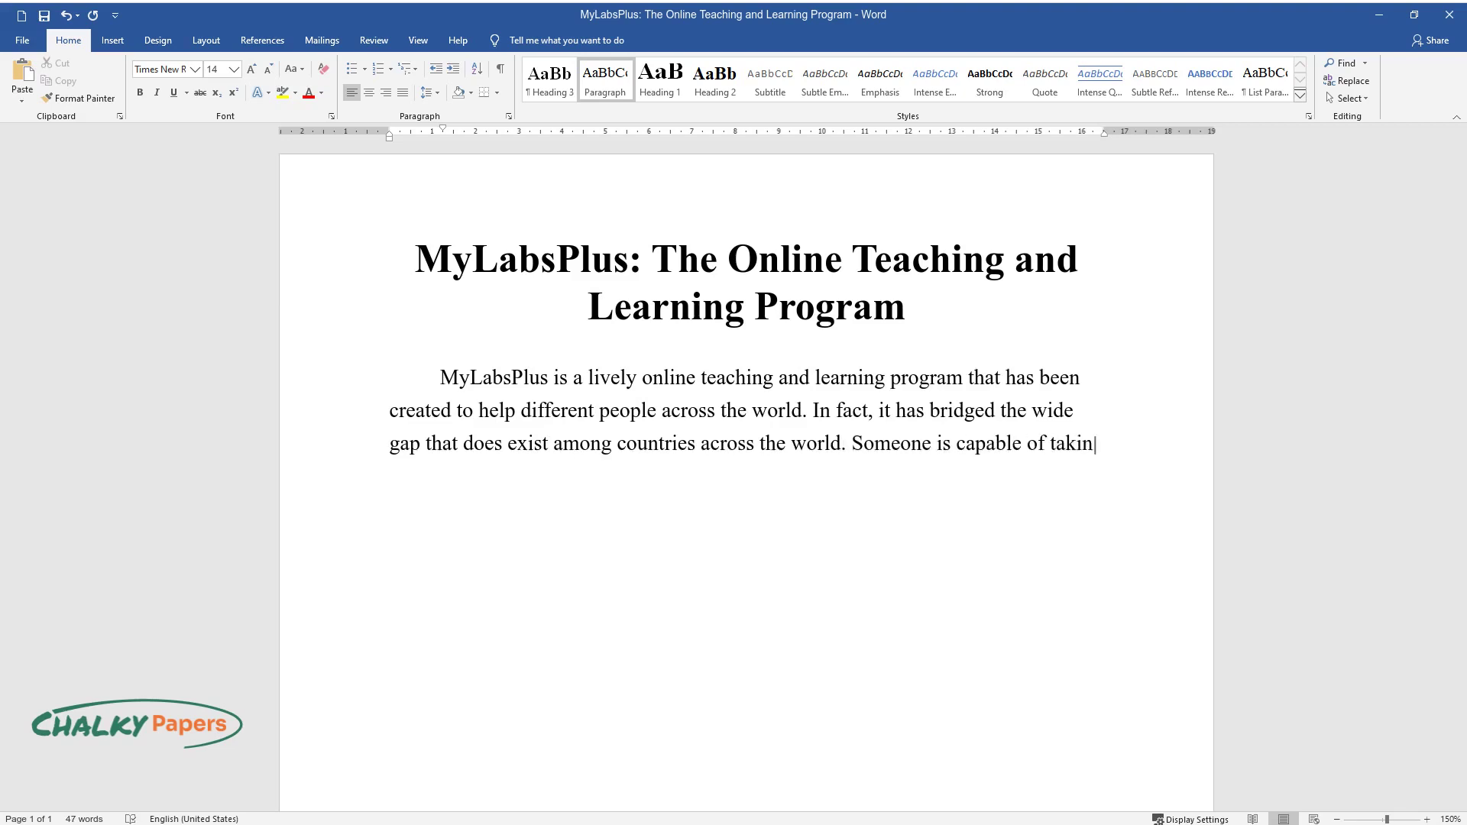
{"action": "type", "text": "reer that is being provided by"}
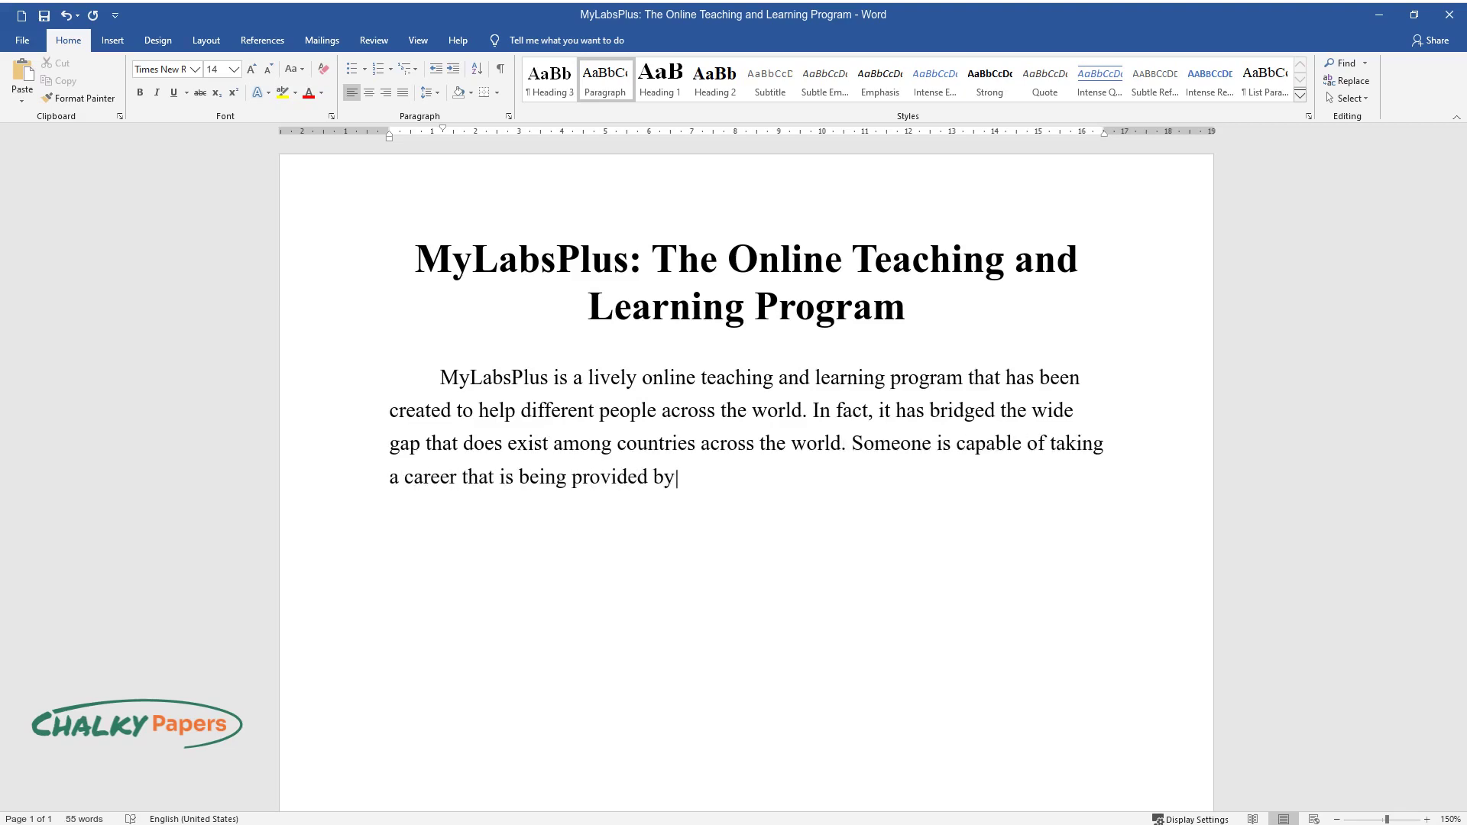
{"action": "type", "text": " another country, for example, Afri"}
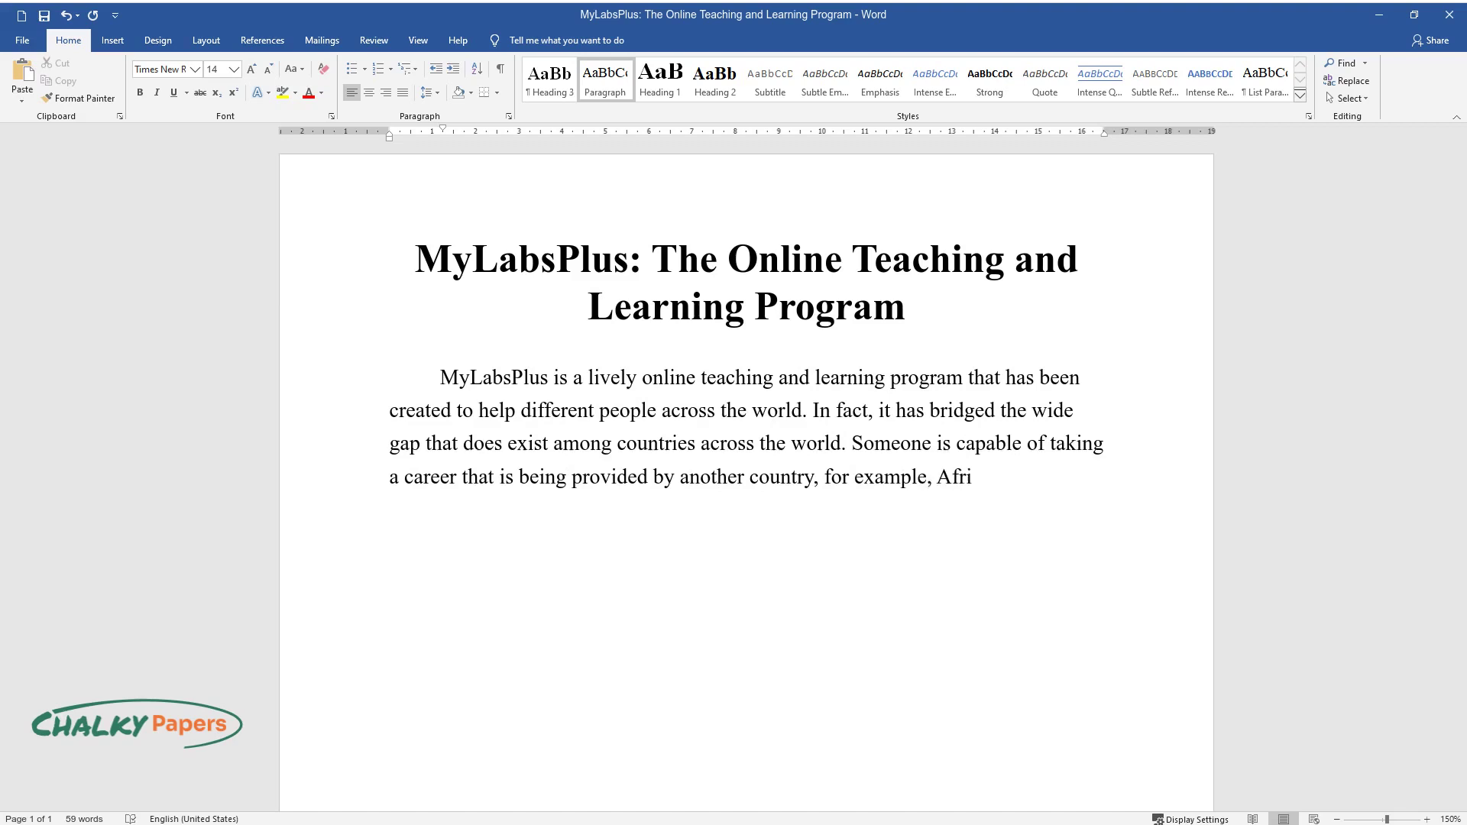
{"action": "type", "text": "cans are able to learn courses whic"}
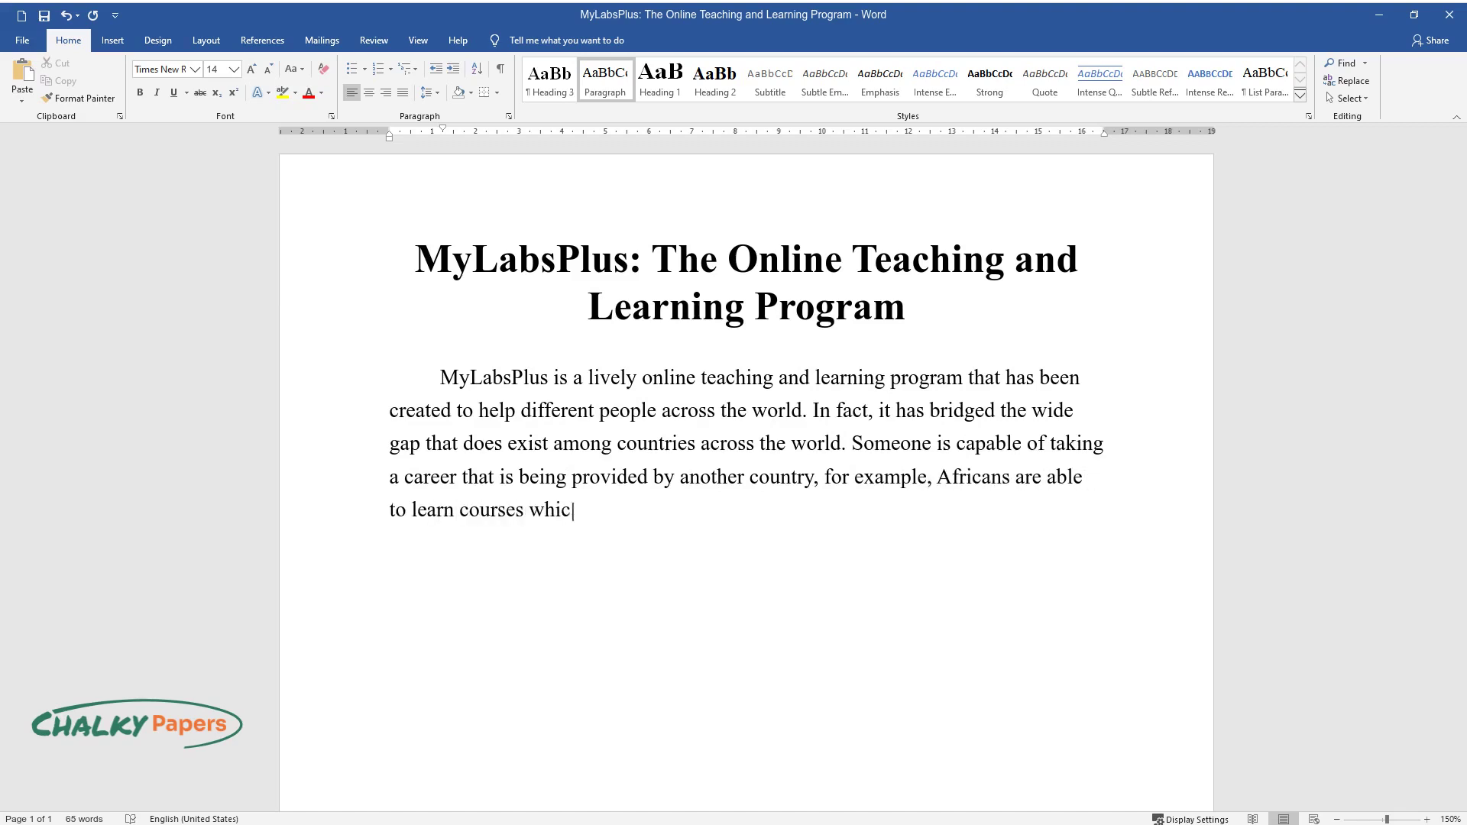
{"action": "type", "text": "h can only be provided by the Ameri"}
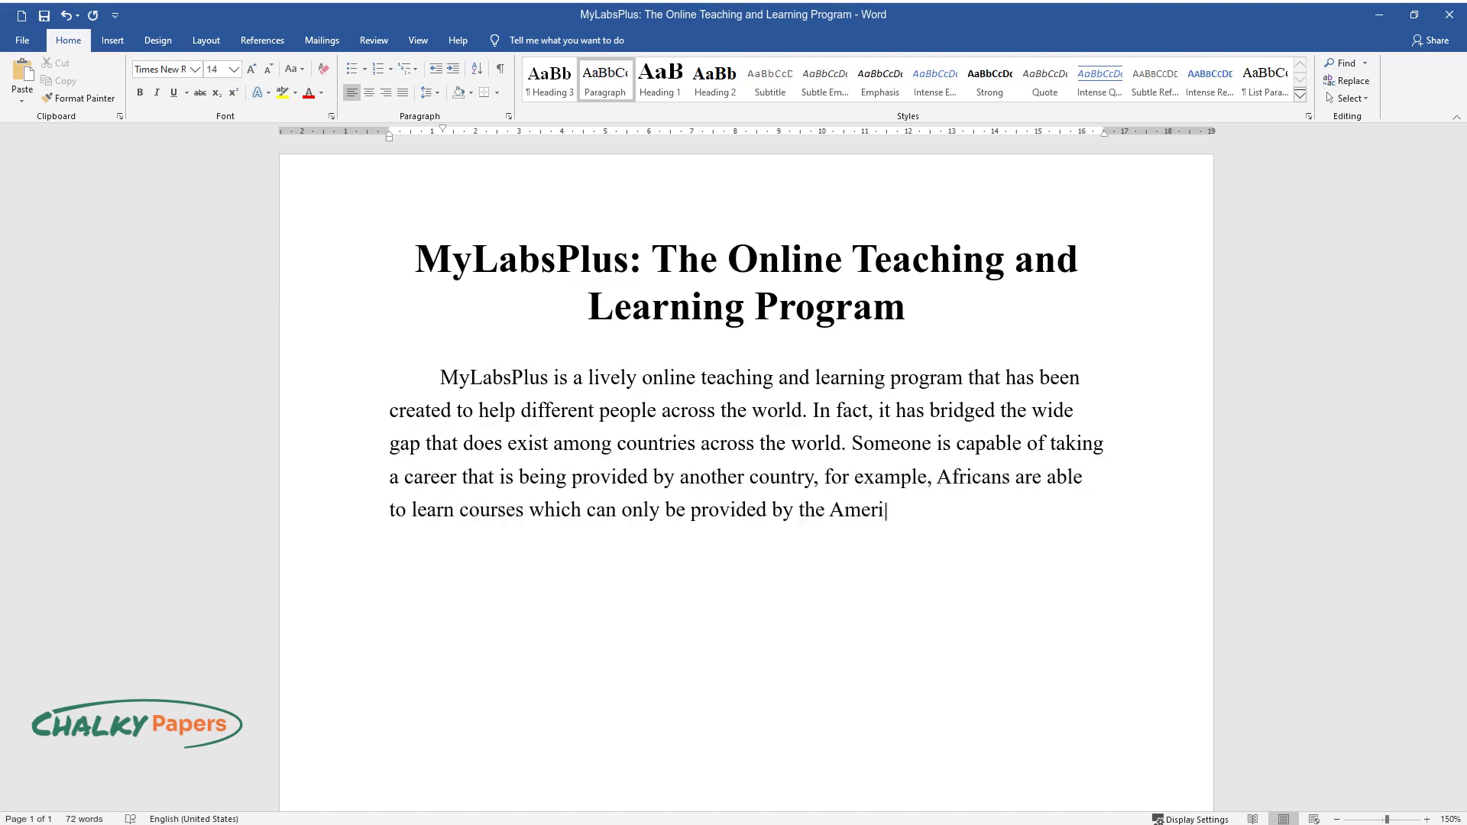
{"action": "type", "text": "can University."}
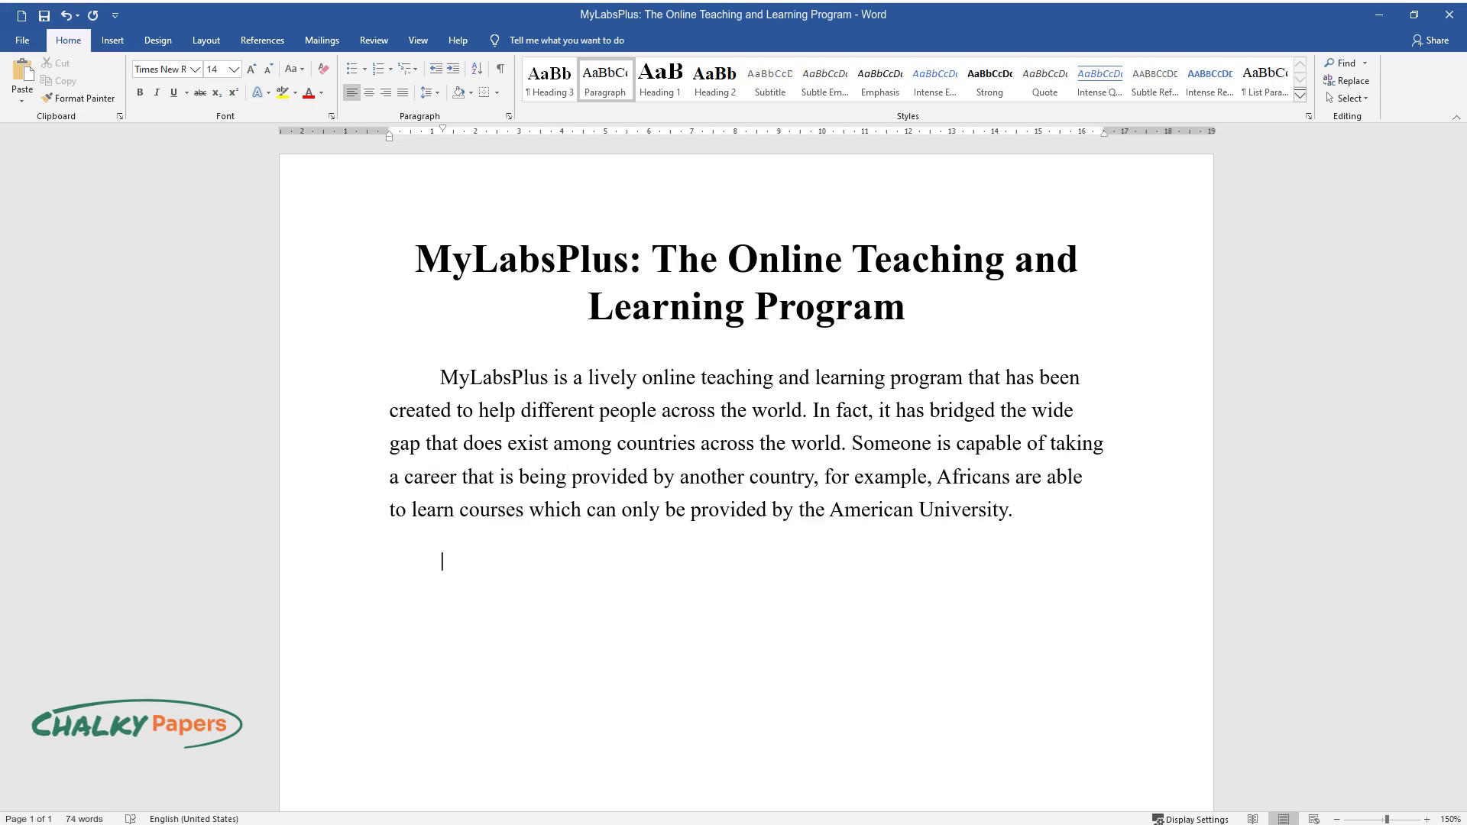
{"action": "type", "text": " Initially, I never trusted the onli"}
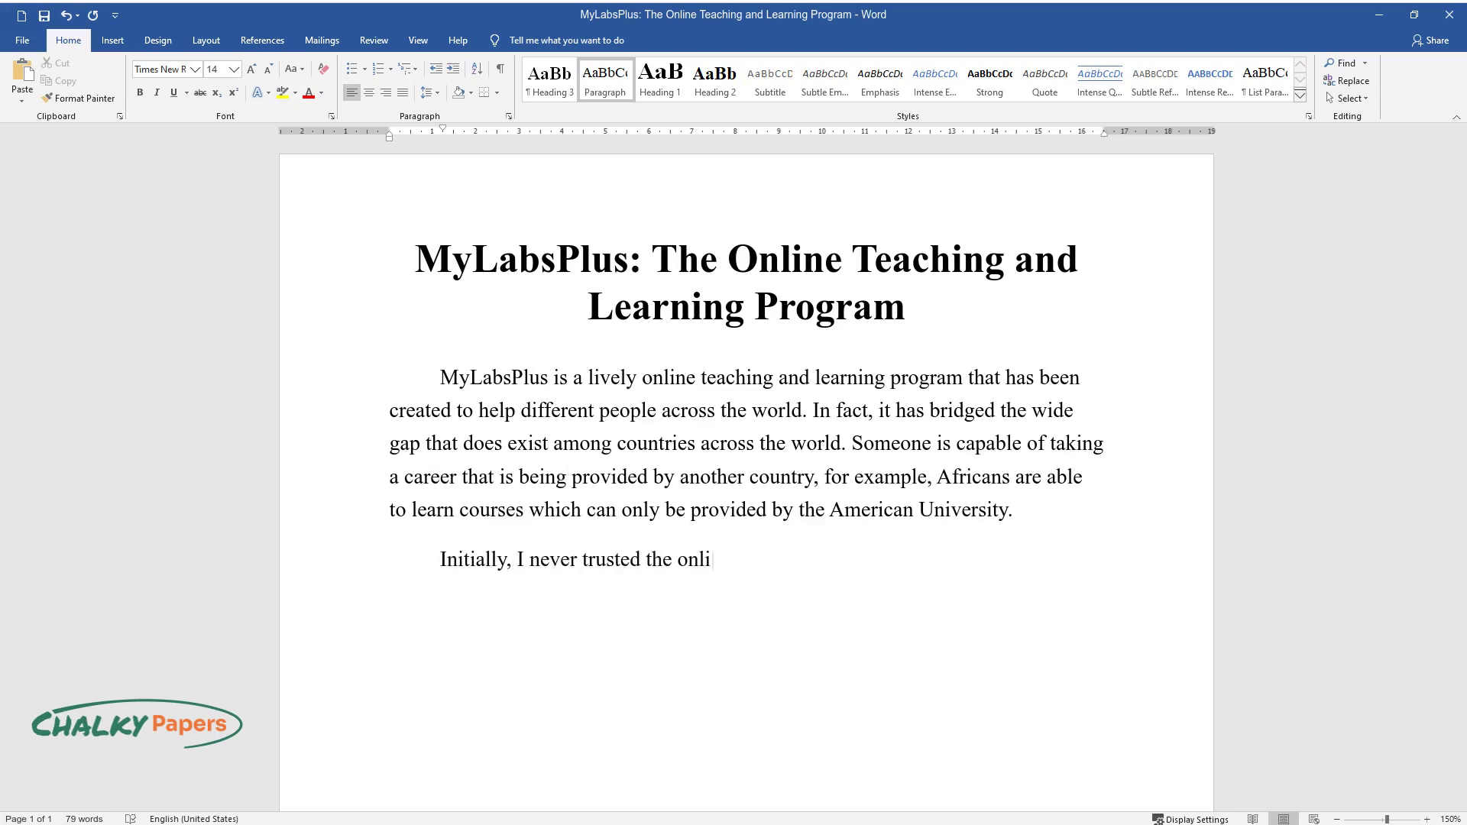
{"action": "type", "text": "ne teaching program; I felt it was o"}
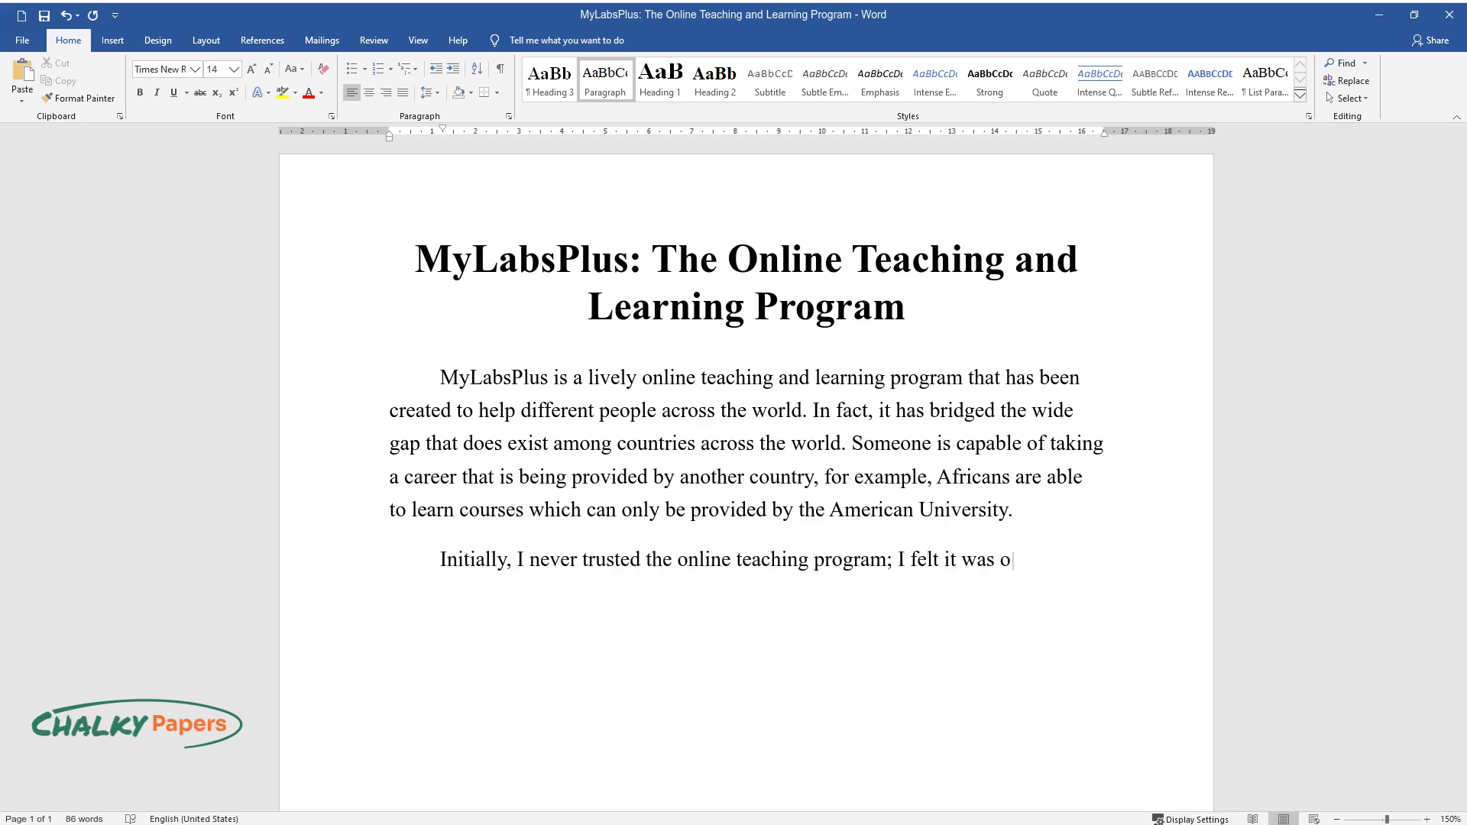
{"action": "type", "text": "ne way by which someone coul"}
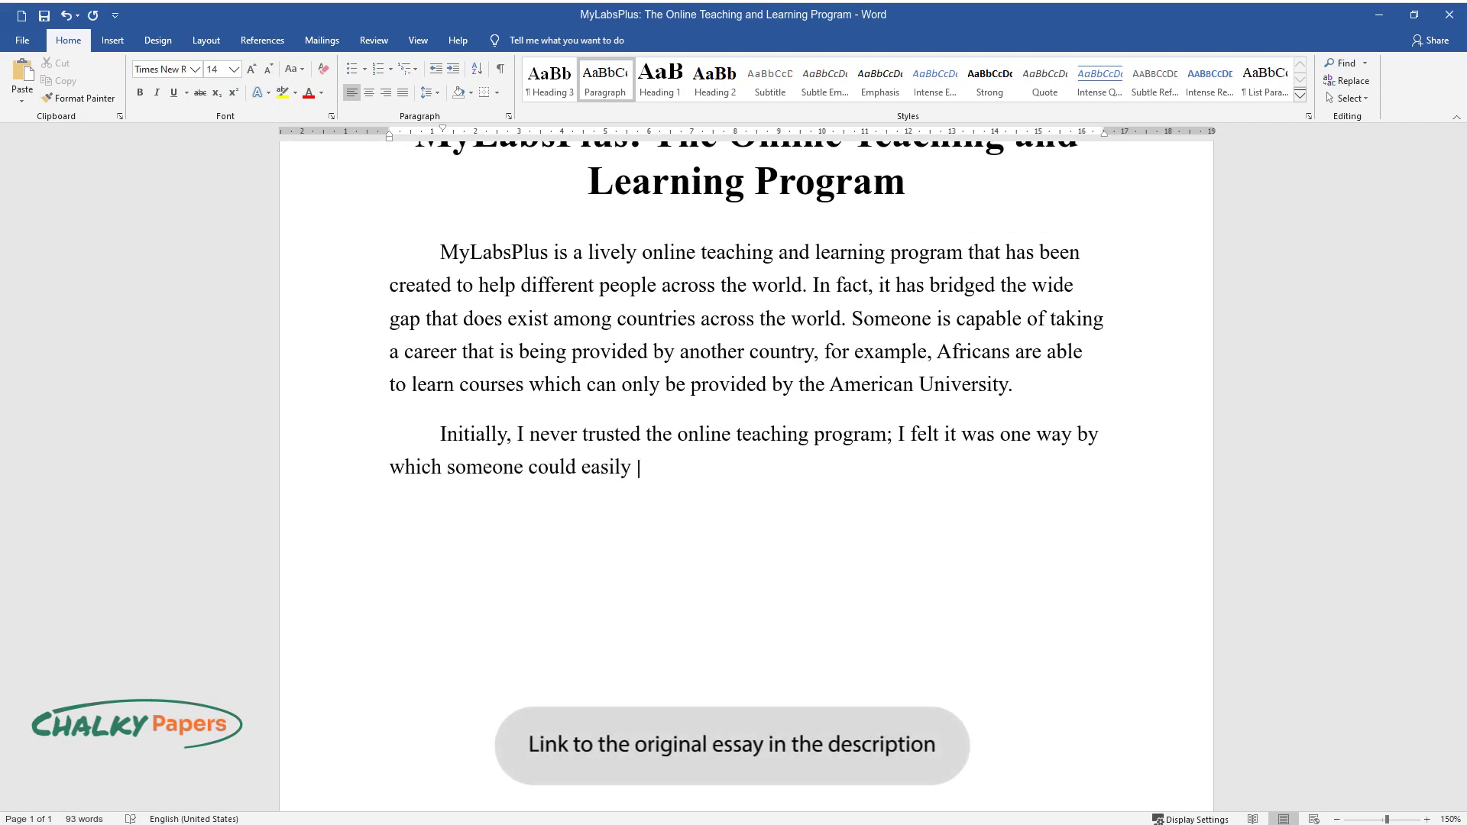
{"action": "type", "text": "d easily deceive the whole world in order to "}
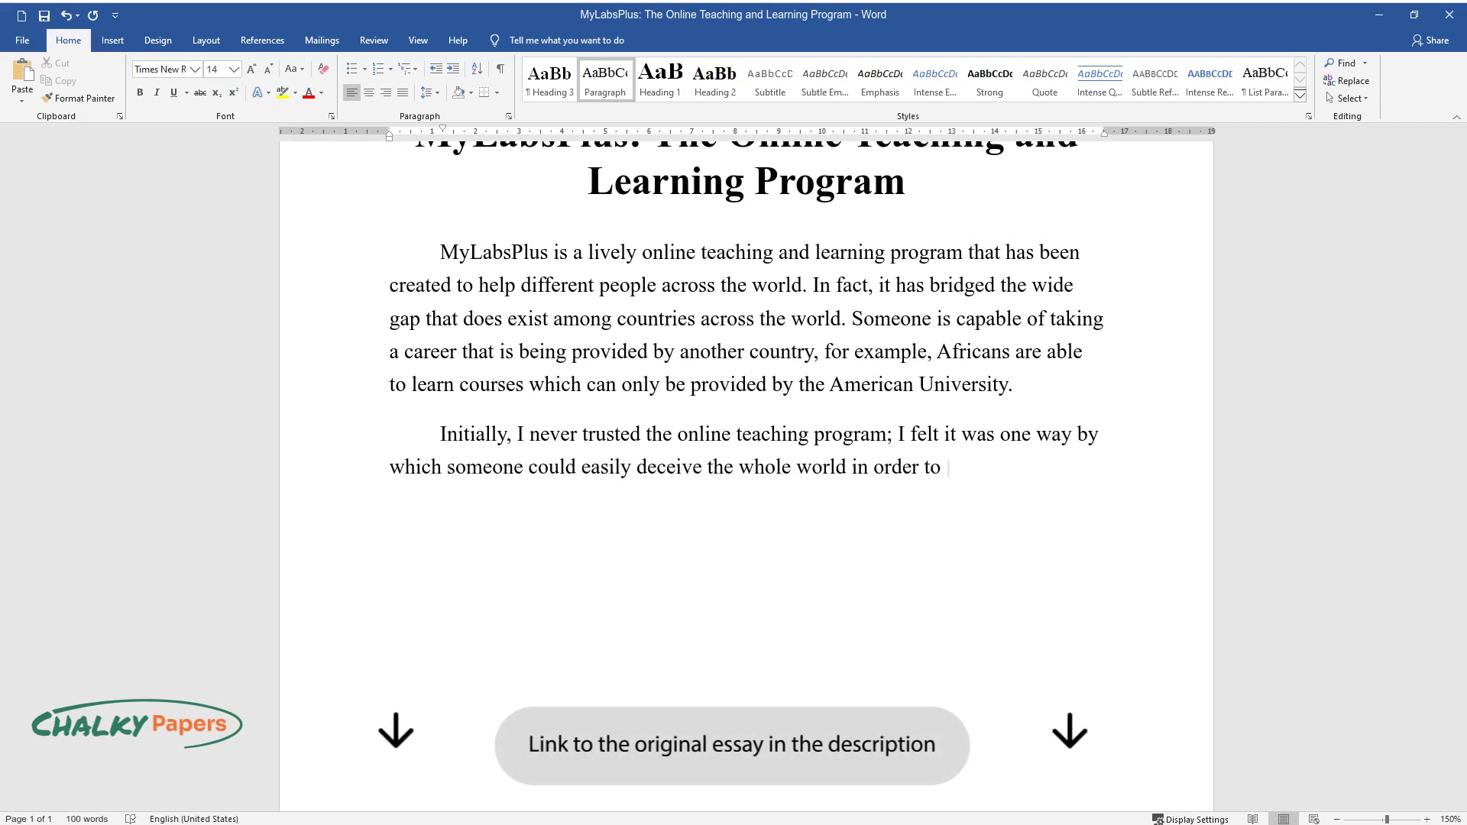
{"action": "type", "text": "earn a living. I later learned that "}
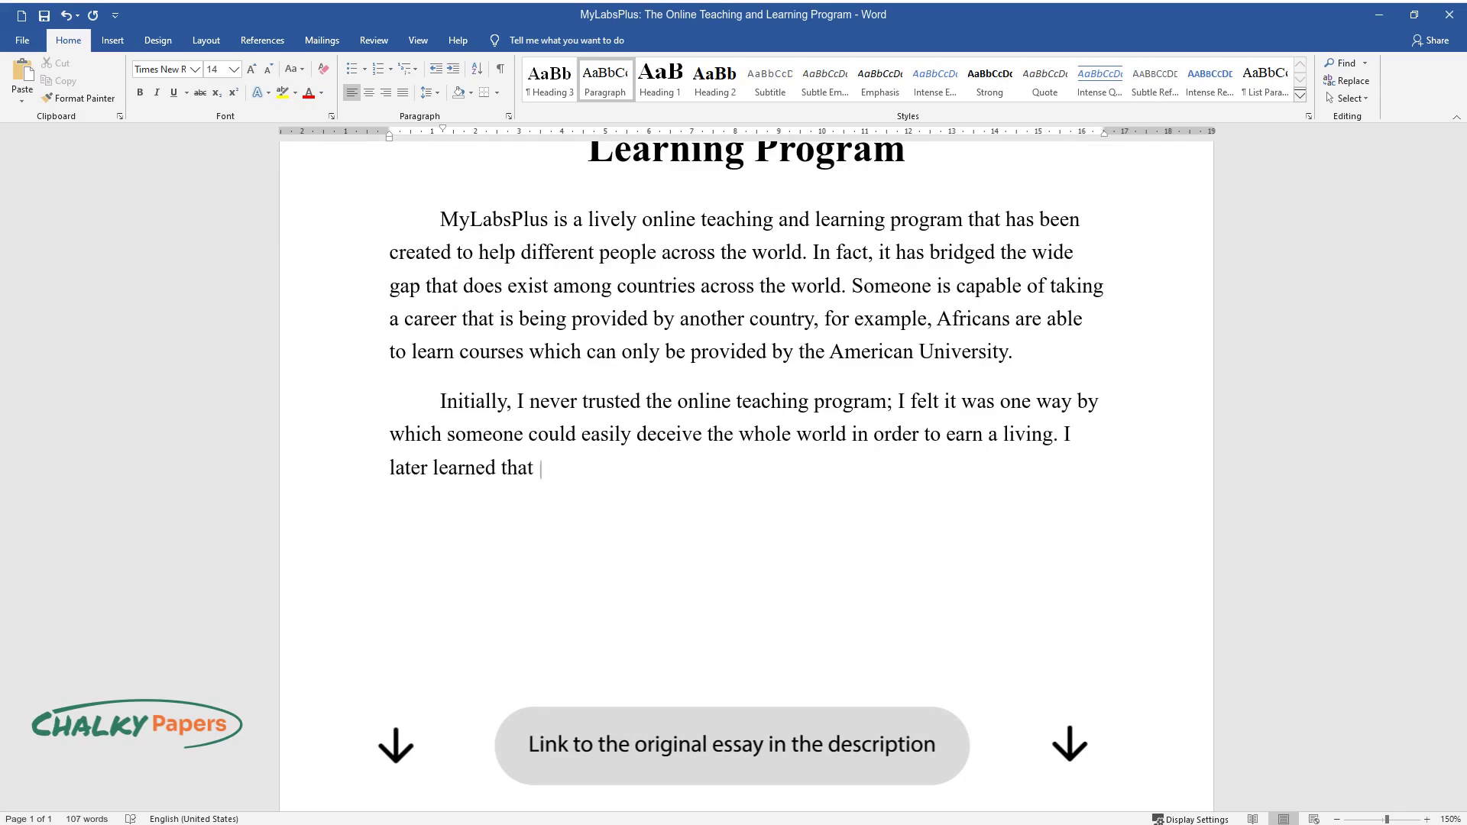
{"action": "type", "text": "it is one of the best ways an individ"}
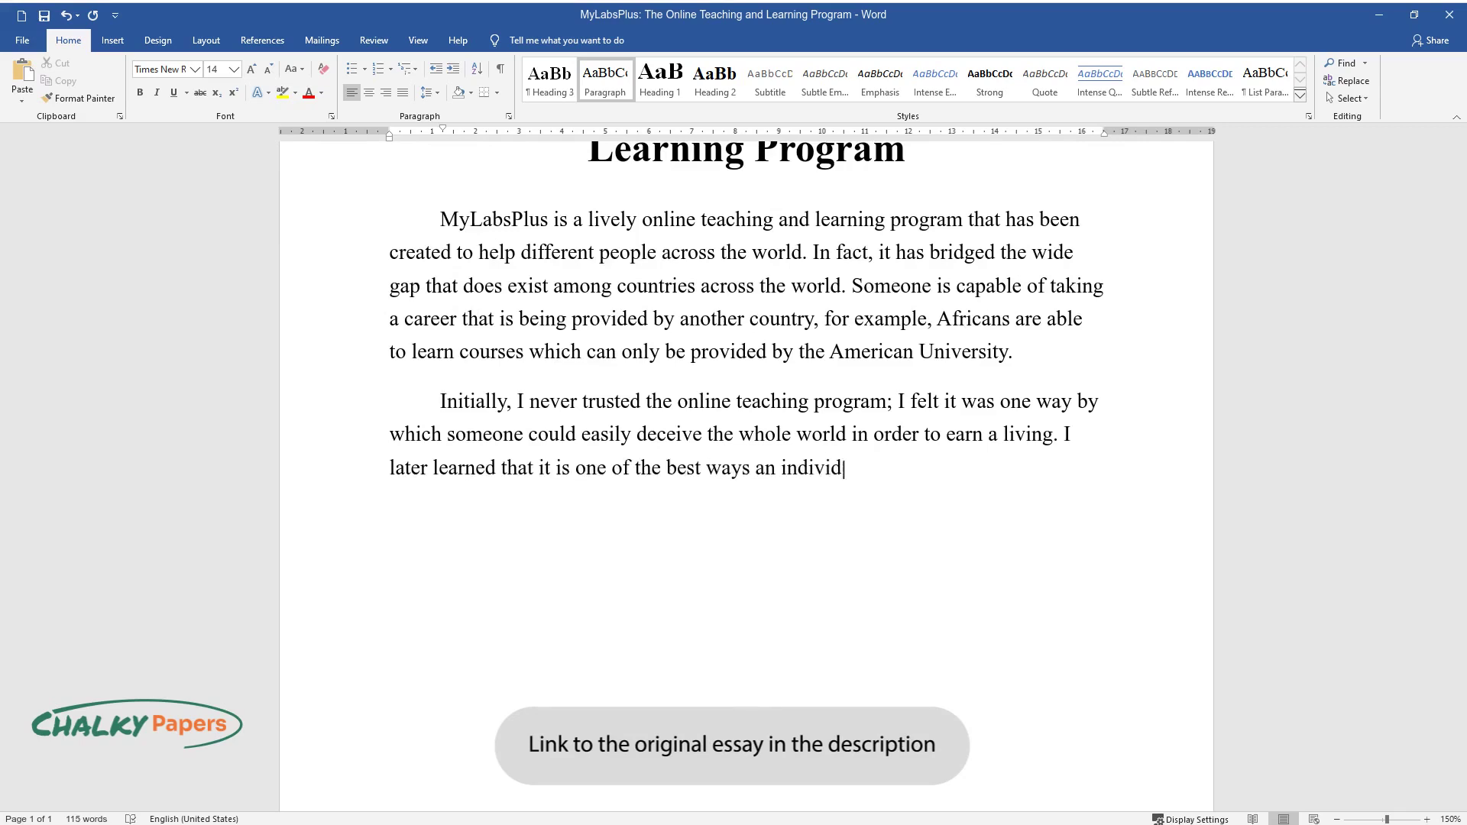
{"action": "type", "text": "ual especially students can be taugh"}
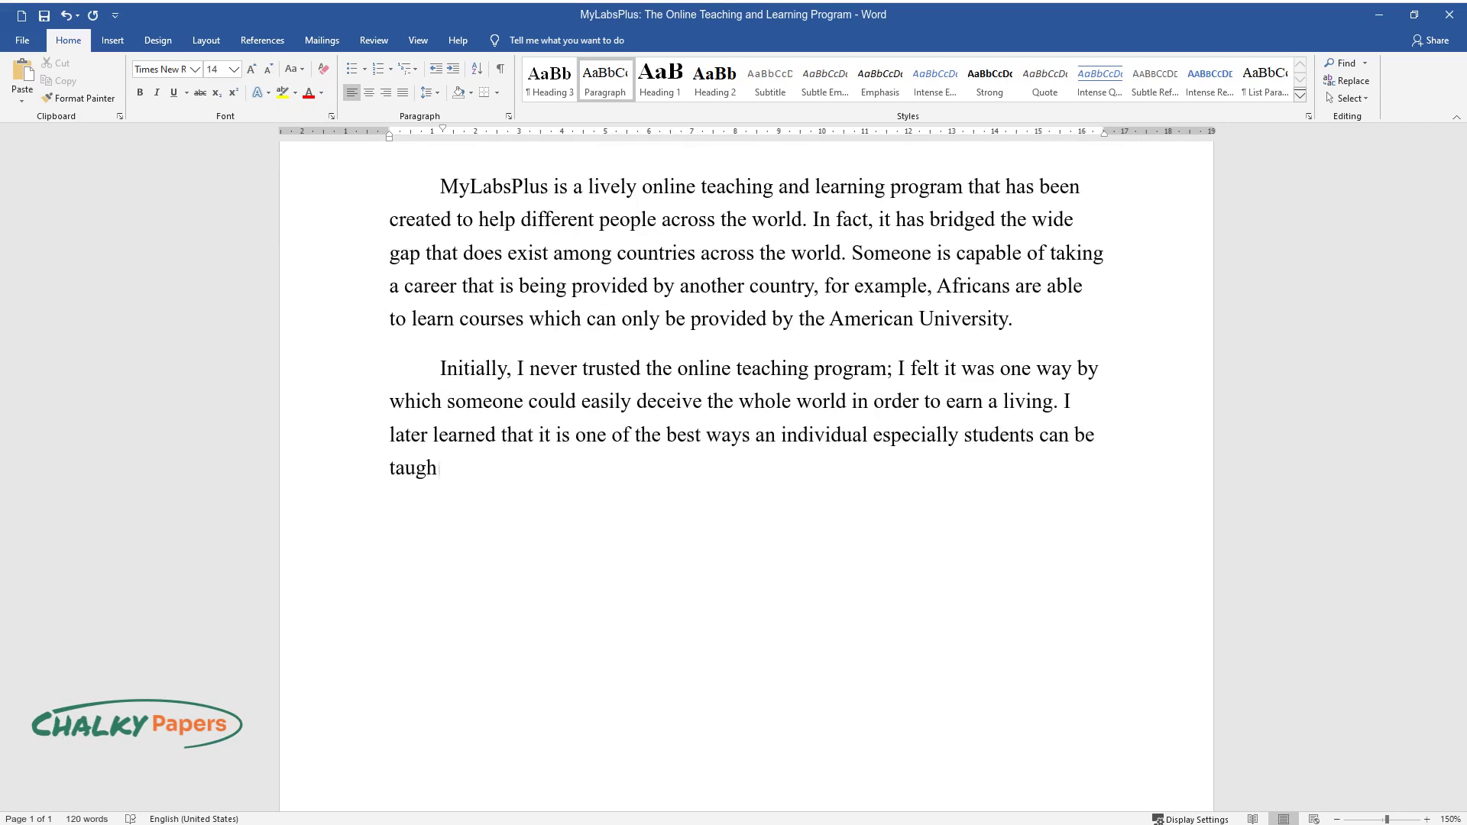
{"action": "type", "text": "t lessons without necessarily attendi"}
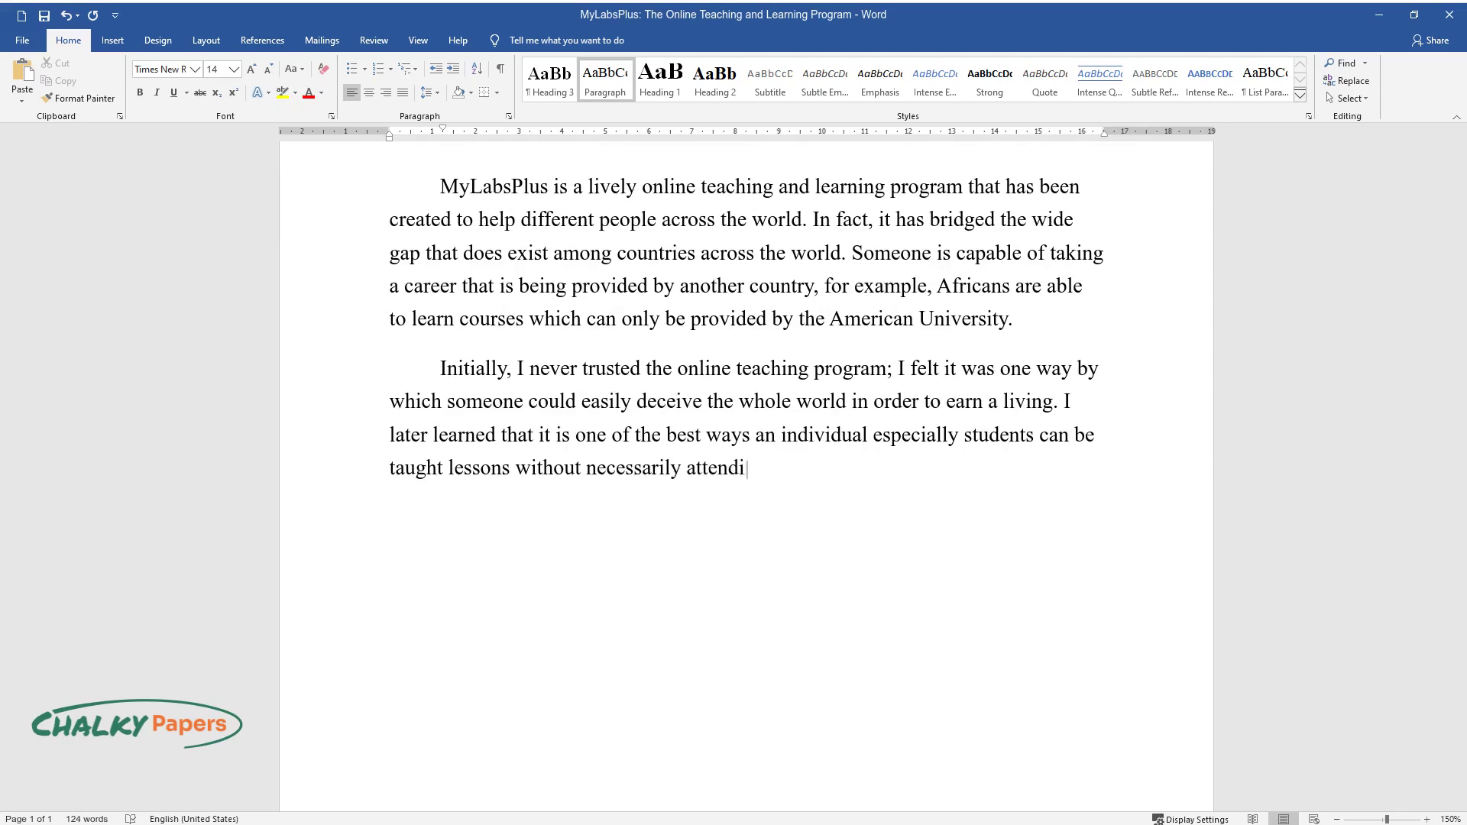
{"action": "type", "text": "ng classes."}
- End the 'Initially, I never trusted…' paragraph and start a new one
{"action": "key", "text": "Return"}
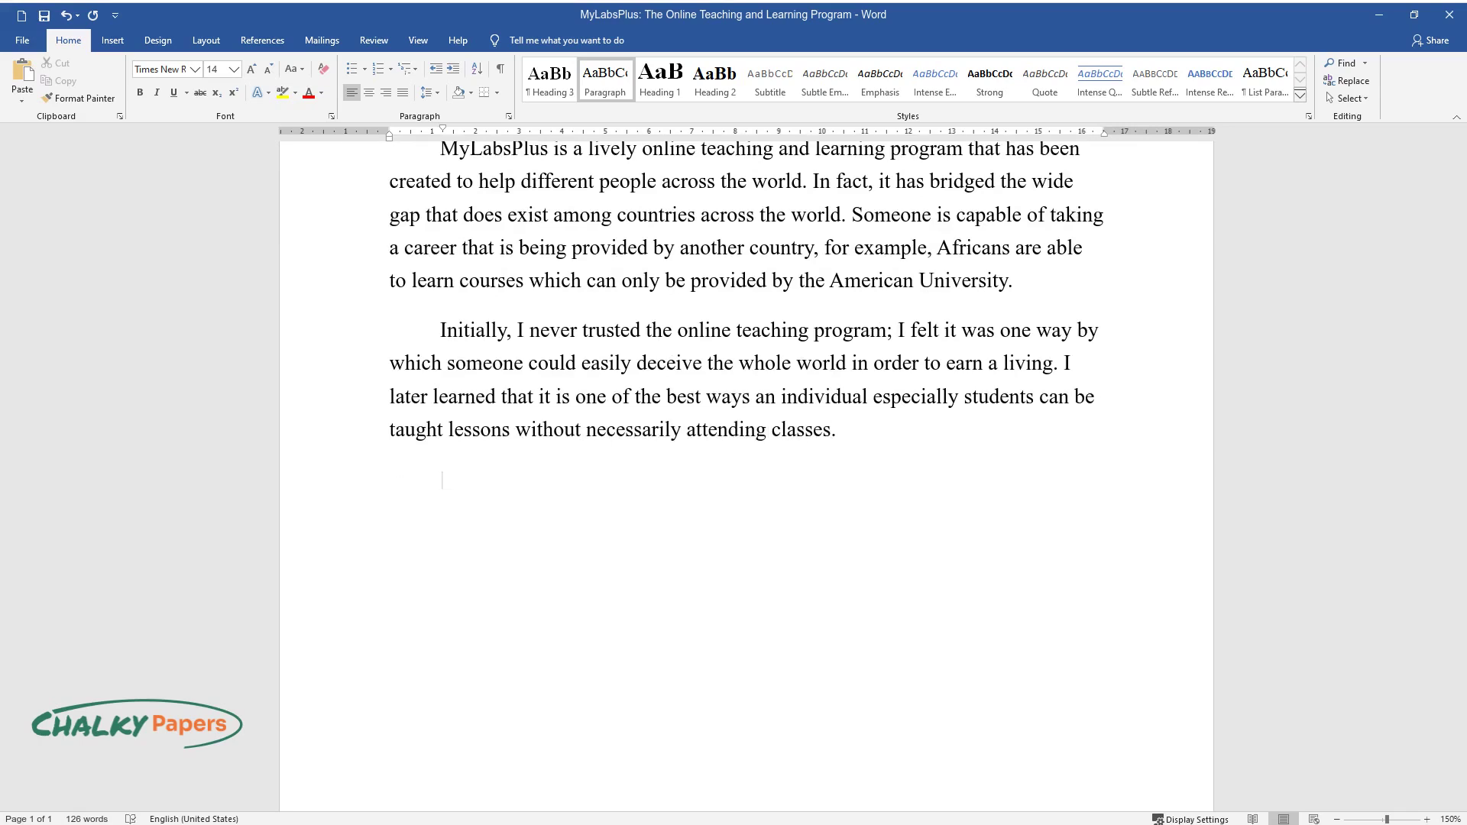
- Write the paragraph beginning 'I anticipate using MyLabsPlus for a number of reasons…'
{"action": "type", "text": "I anticipate using MyLabsPlus for a"}
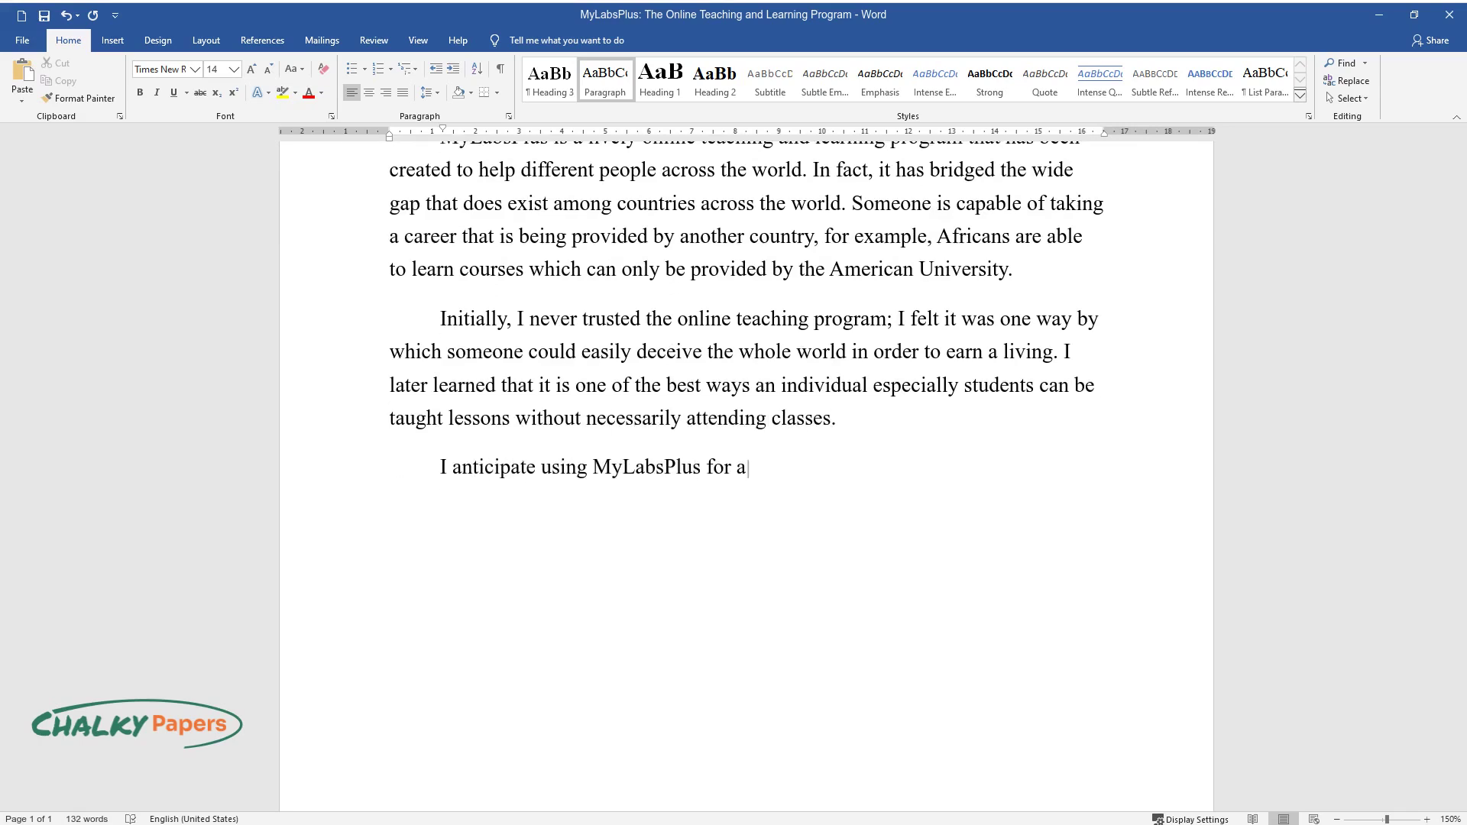
{"action": "type", "text": " number of reasons in order to beco"}
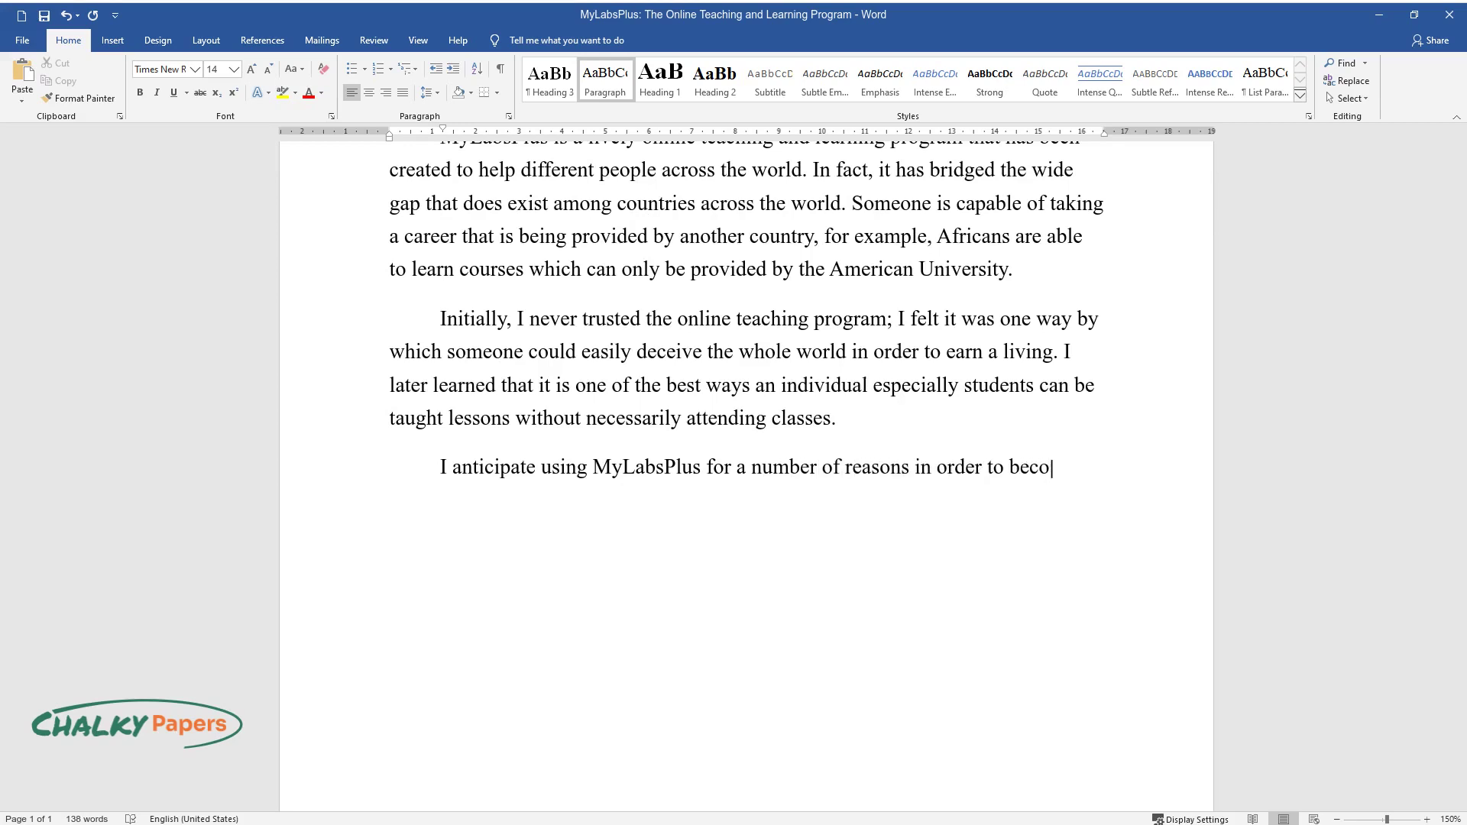
{"action": "type", "text": "me successful in "}
{"action": "type", "text": "my class work. I wi"}
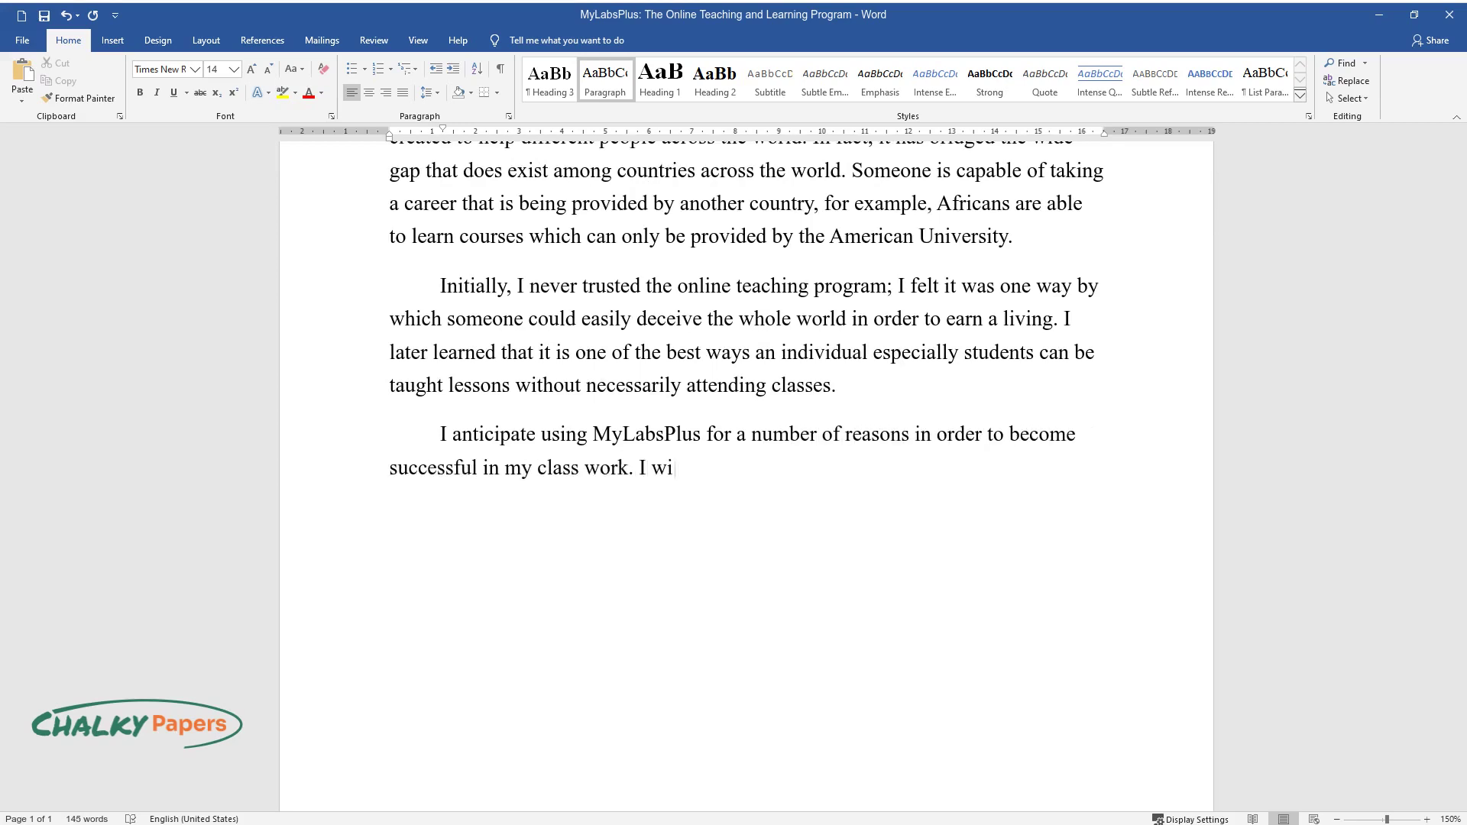
{"action": "type", "text": "ll ensure I usethis designed program to help me carry out my research"}
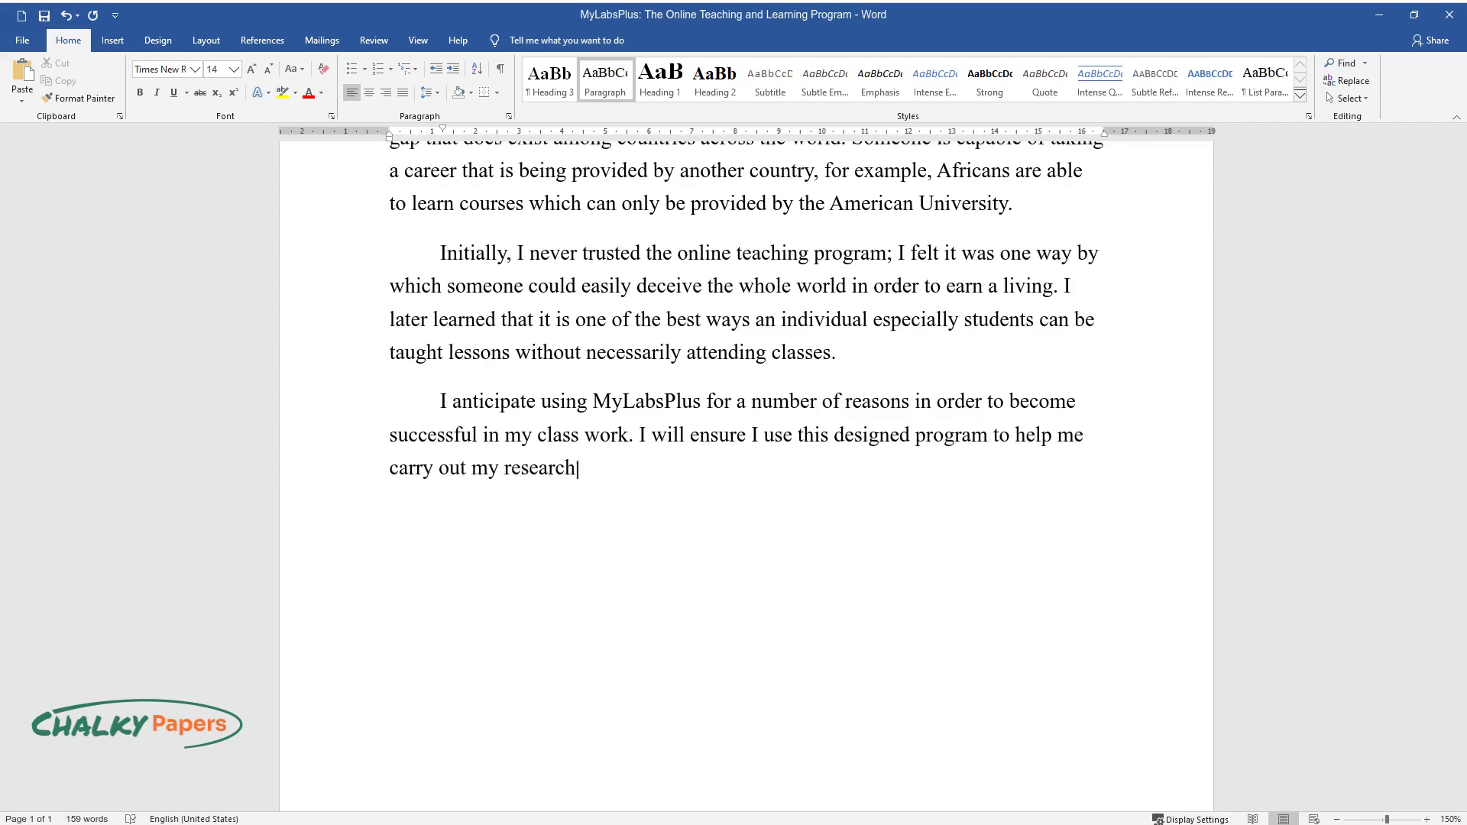
{"action": "type", "text": "learning purposes"}
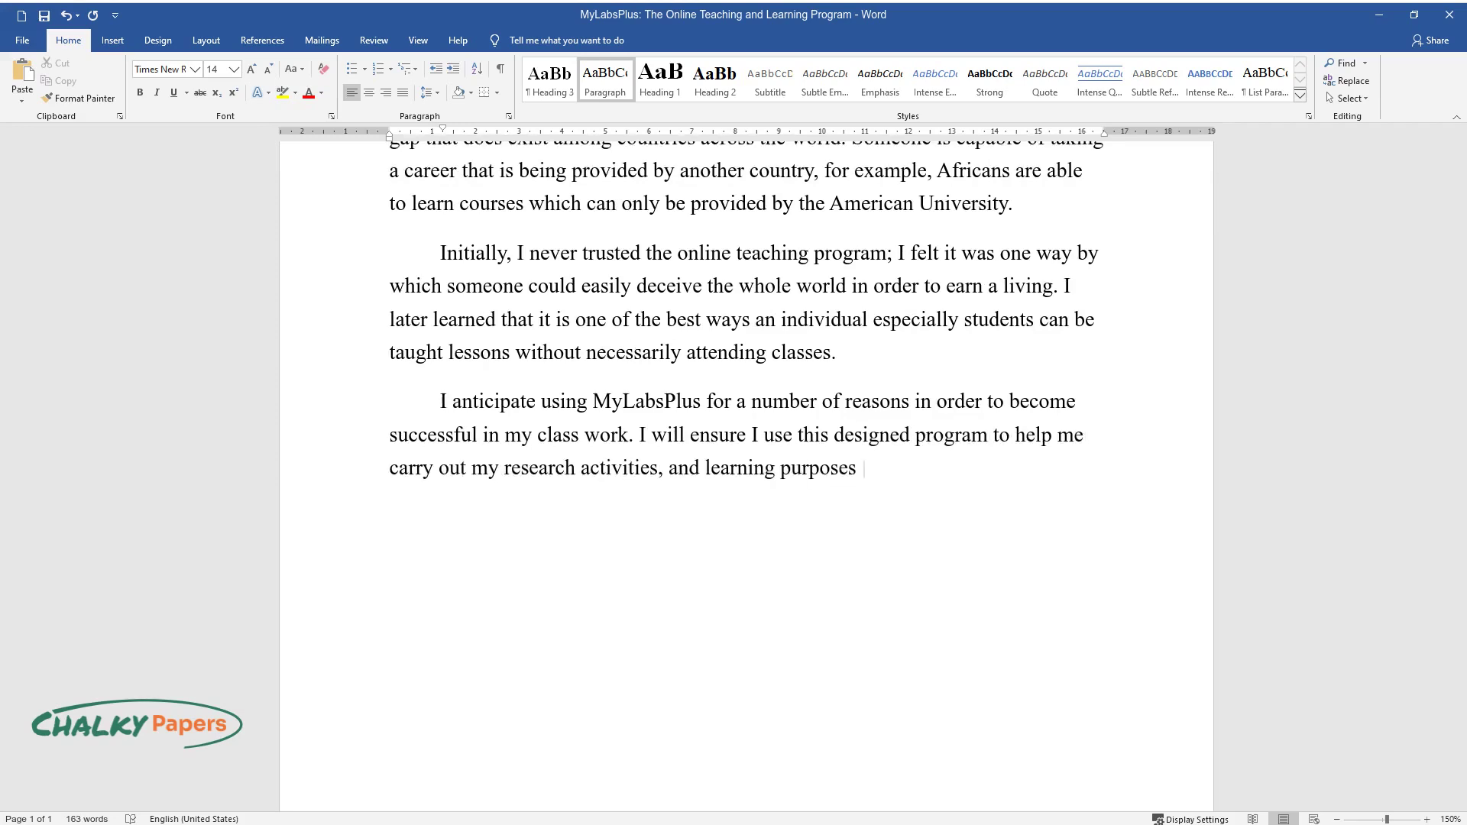
{"action": "type", "text": " and to have a total preparation of "}
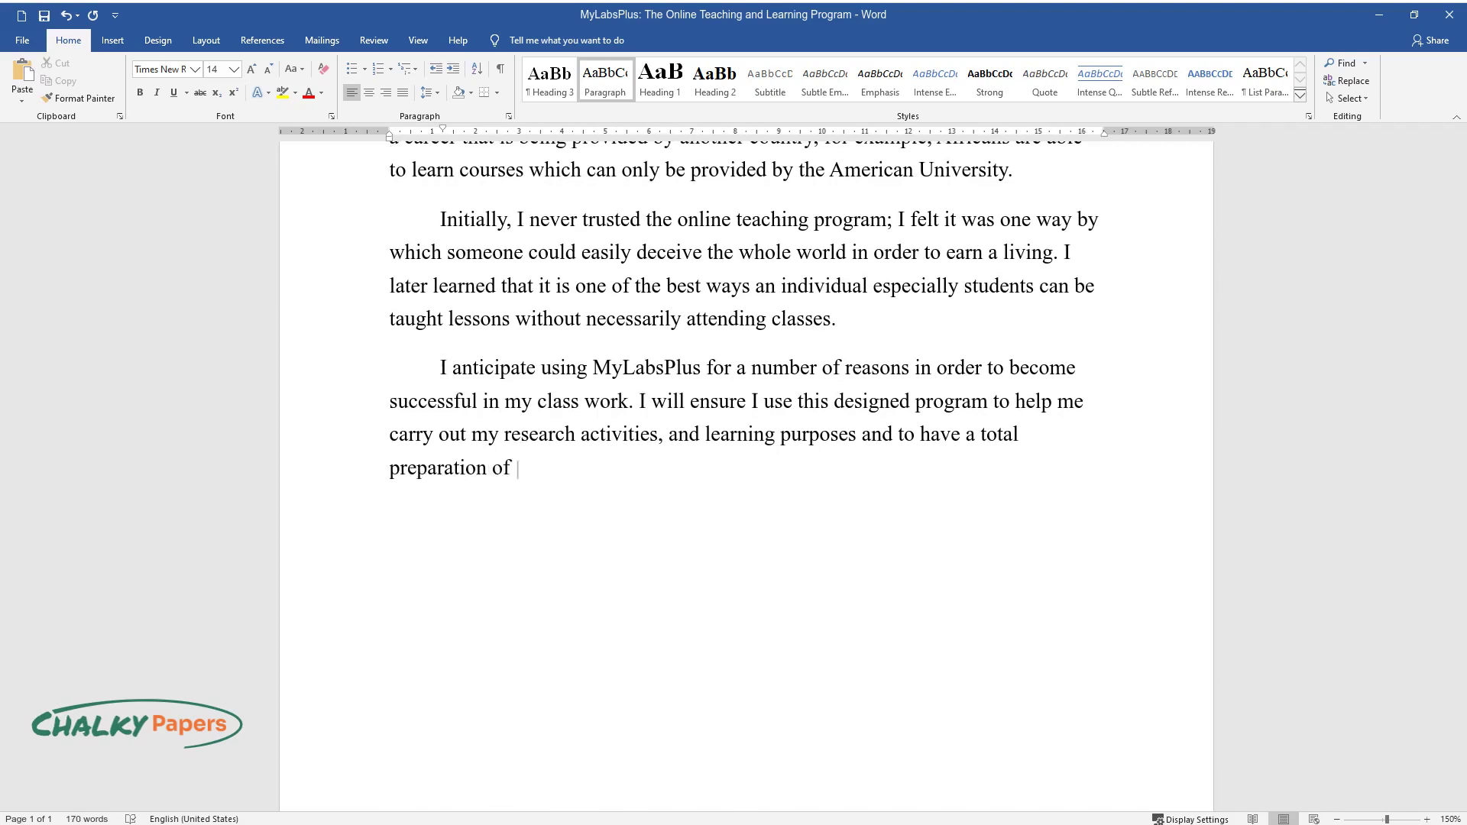
{"action": "type", "text": "my exams after the course. It will "}
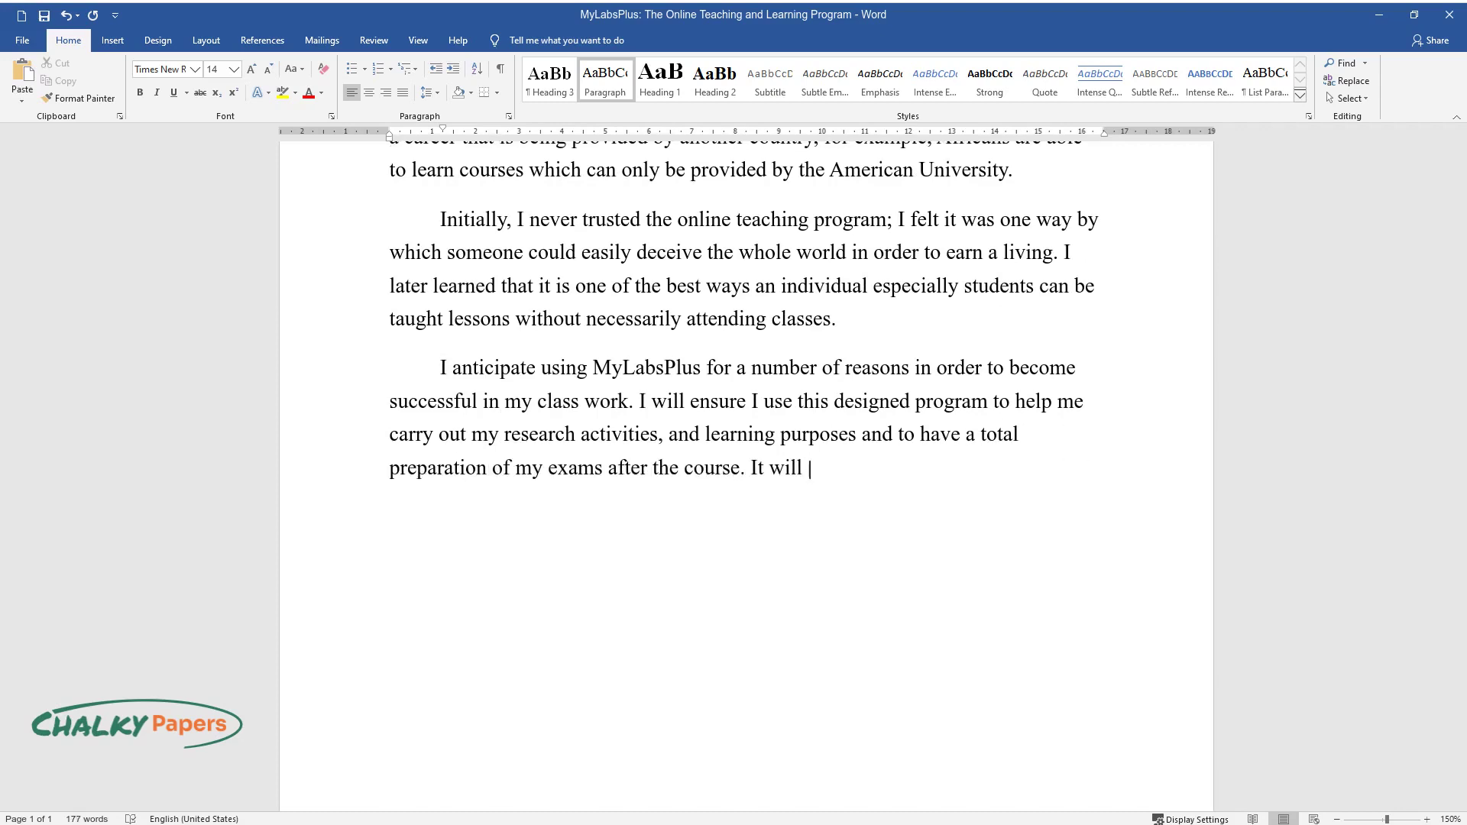
{"action": "type", "text": "me in my general performan"}
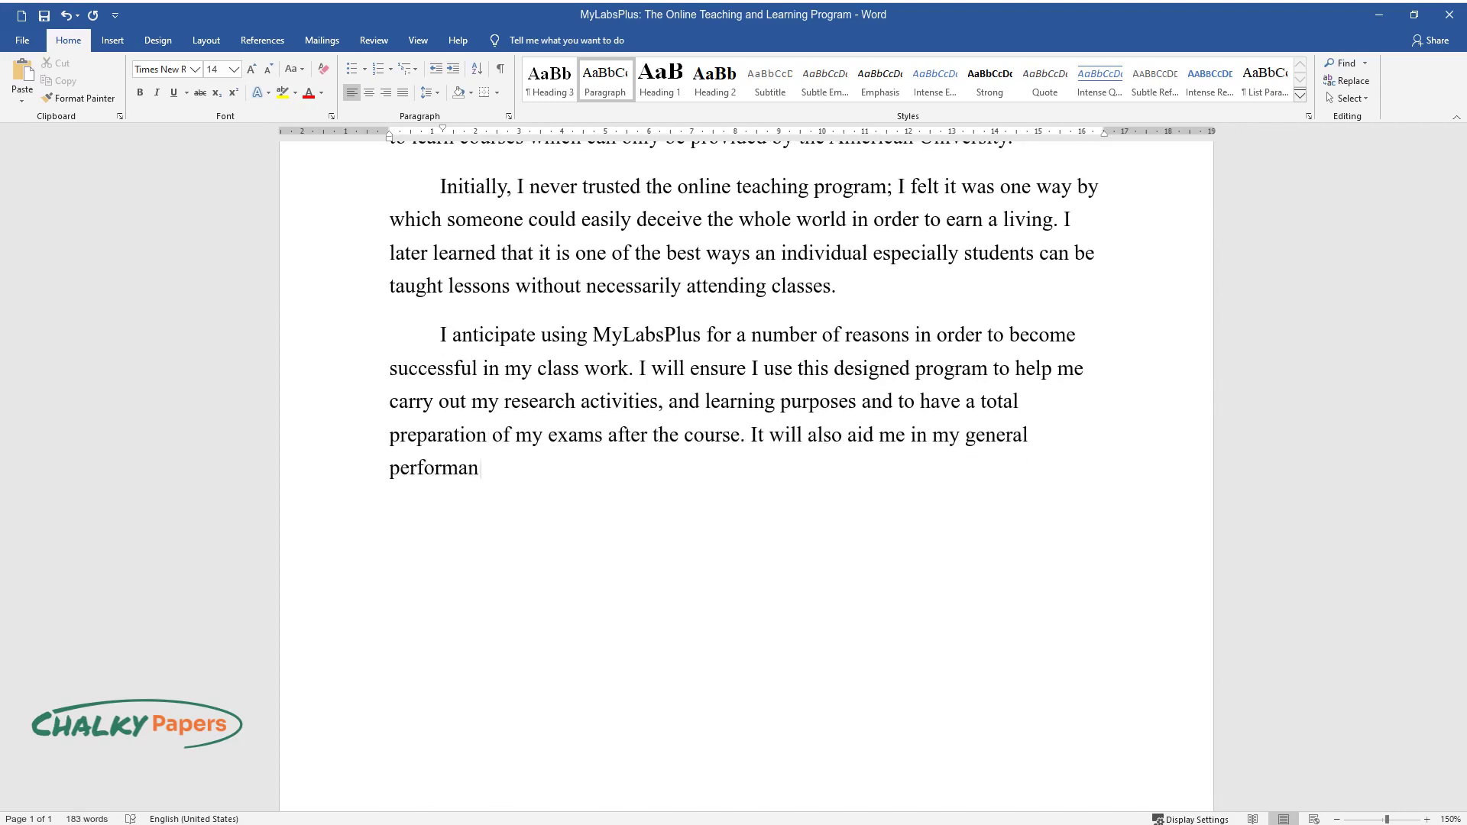
{"action": "type", "text": "xample, when you take lect"}
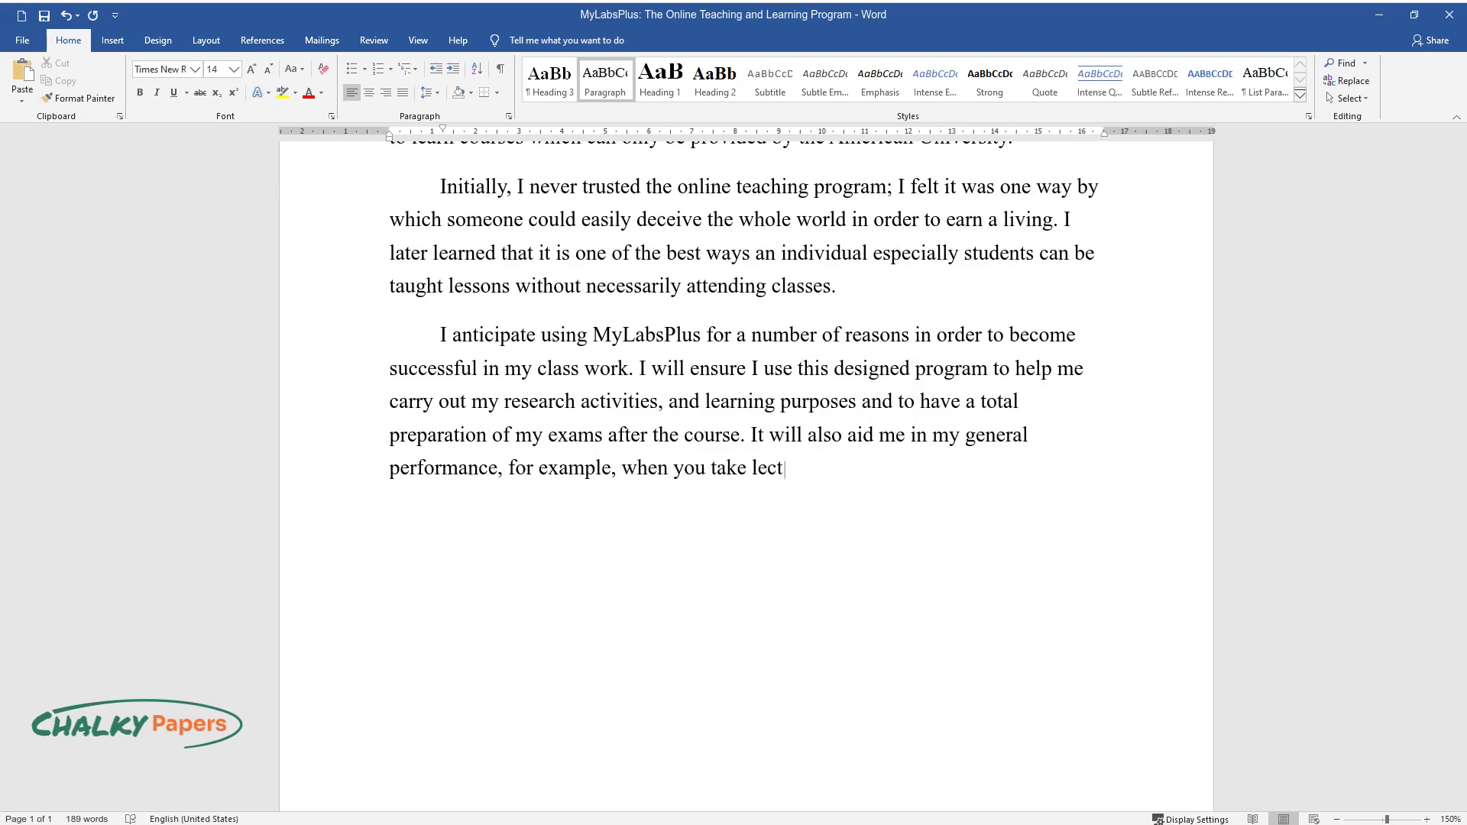
{"action": "type", "text": "ures or the tutorials that it provi"}
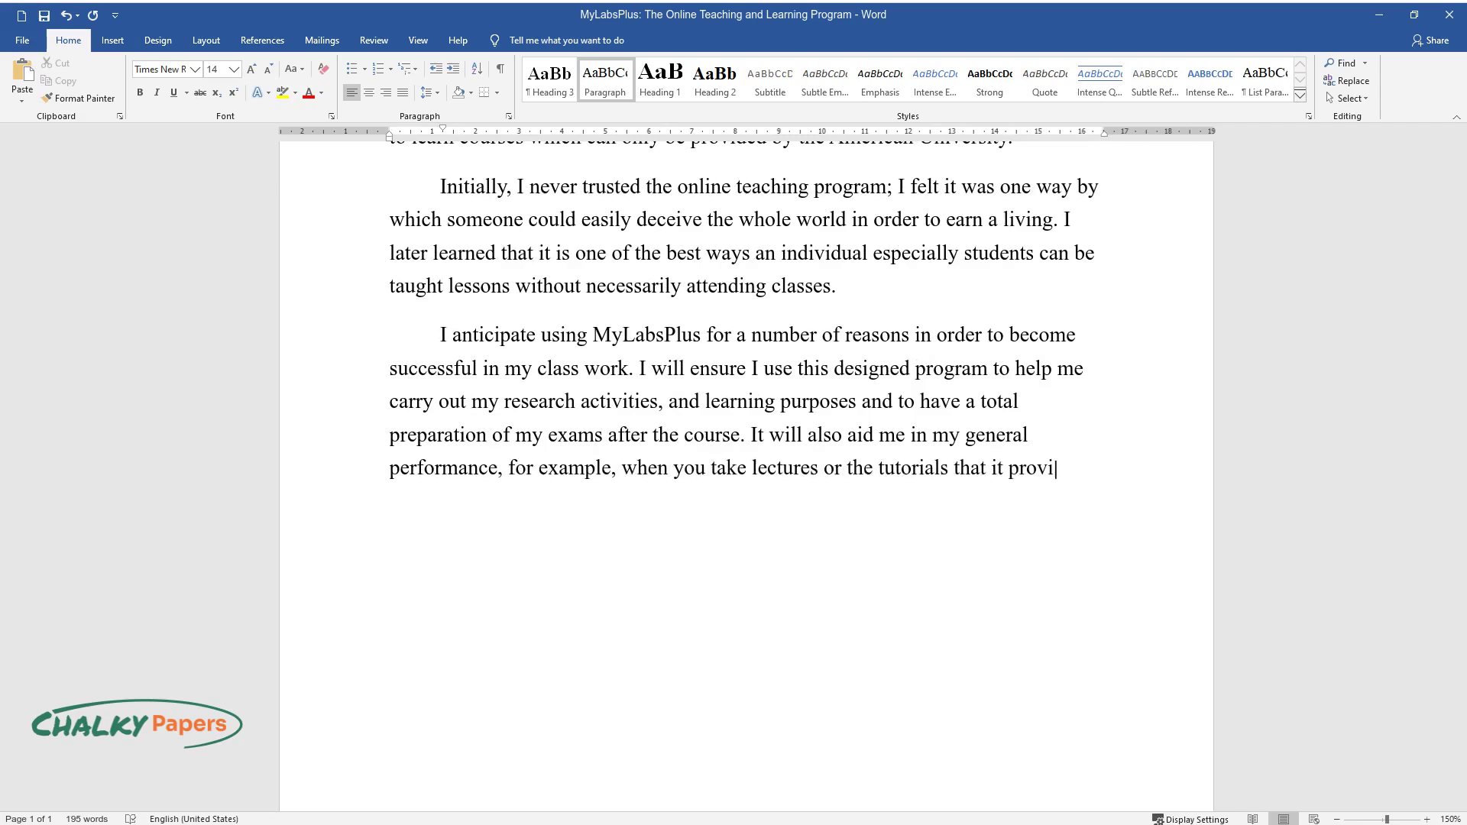
{"action": "type", "text": "des, one is capable of stu"}
{"action": "type", "text": "dying not"}
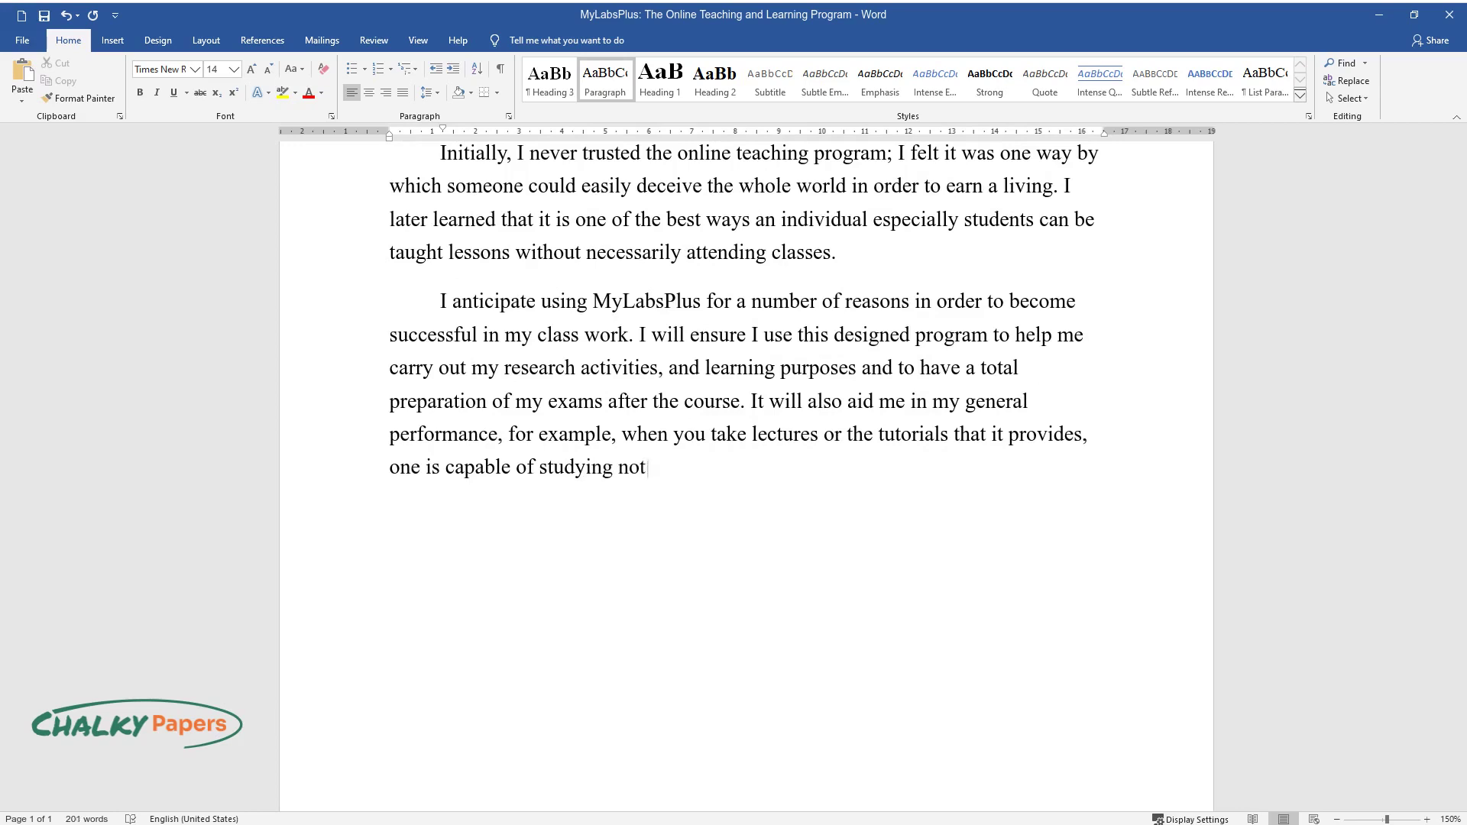
{"action": "type", "text": "es ahead of him. This provides a be"}
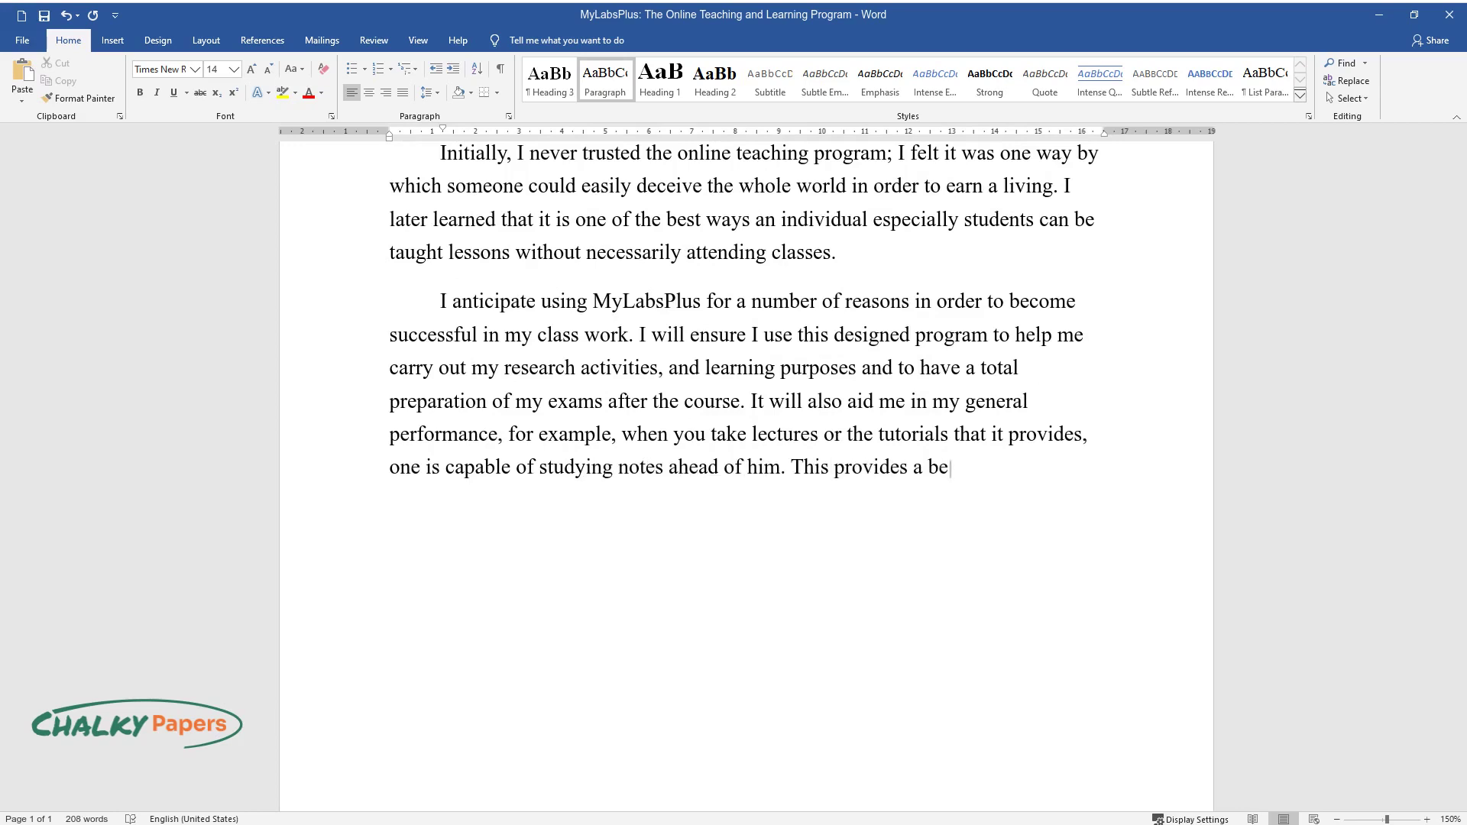
{"action": "type", "text": "tter way of obtaining the"}
{"action": "type", "text": "lesions b"}
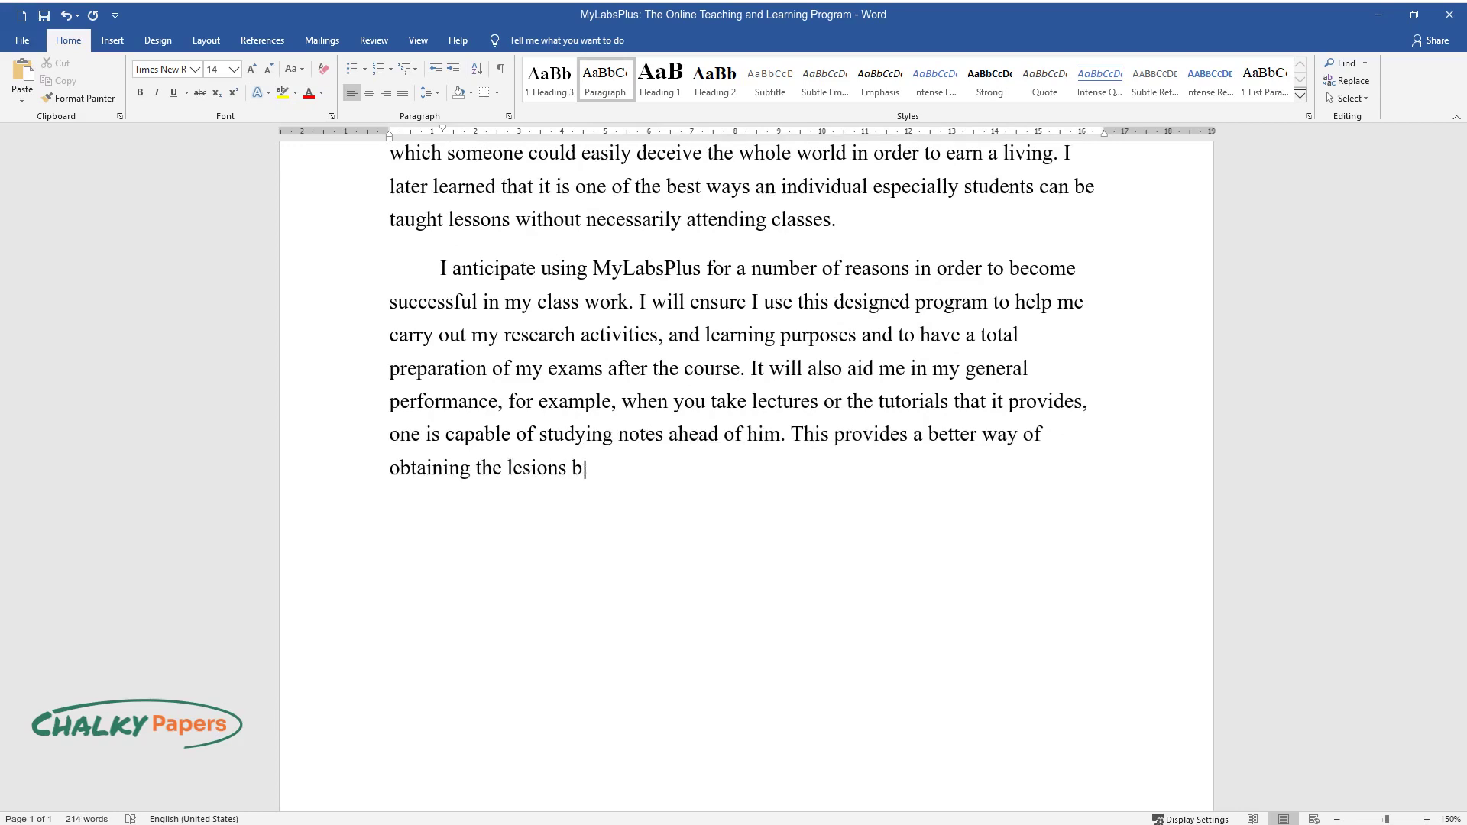
{"action": "type", "text": "efore the lecture day. One can als"}
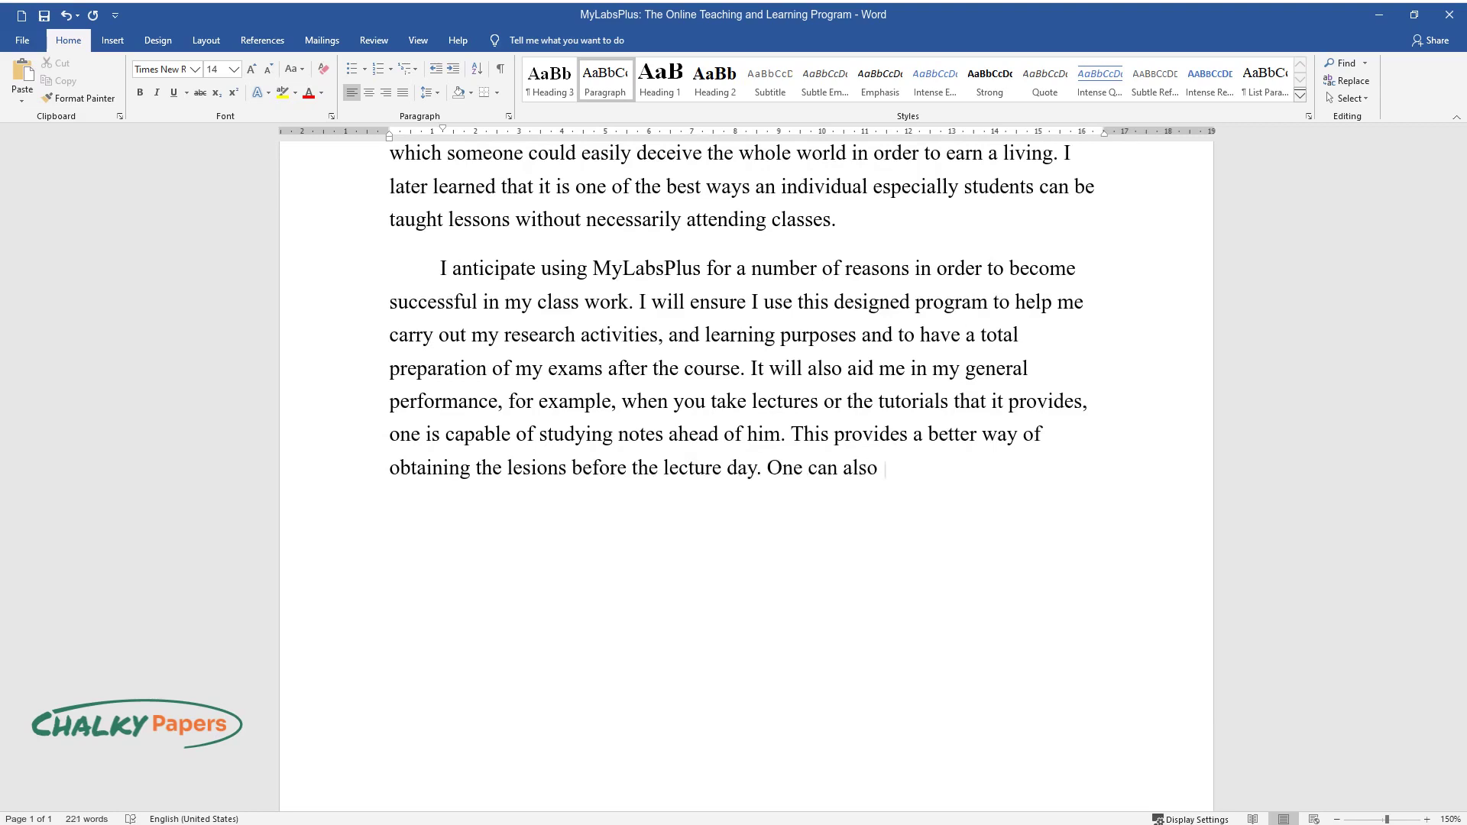
{"action": "type", "text": " order t"}
{"action": "type", "text": "the cours"}
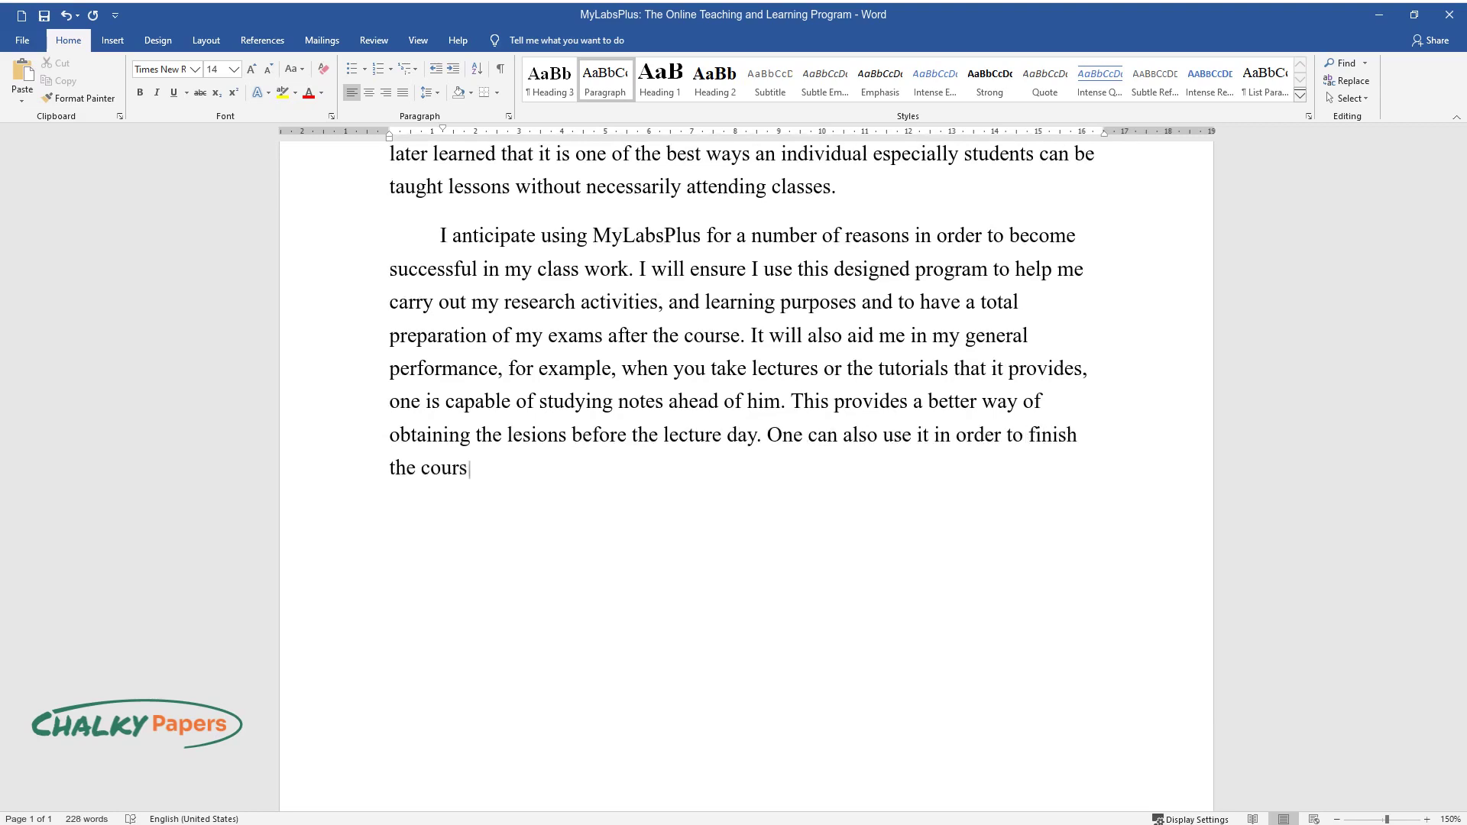
{"action": "type", "text": "e assignment."}
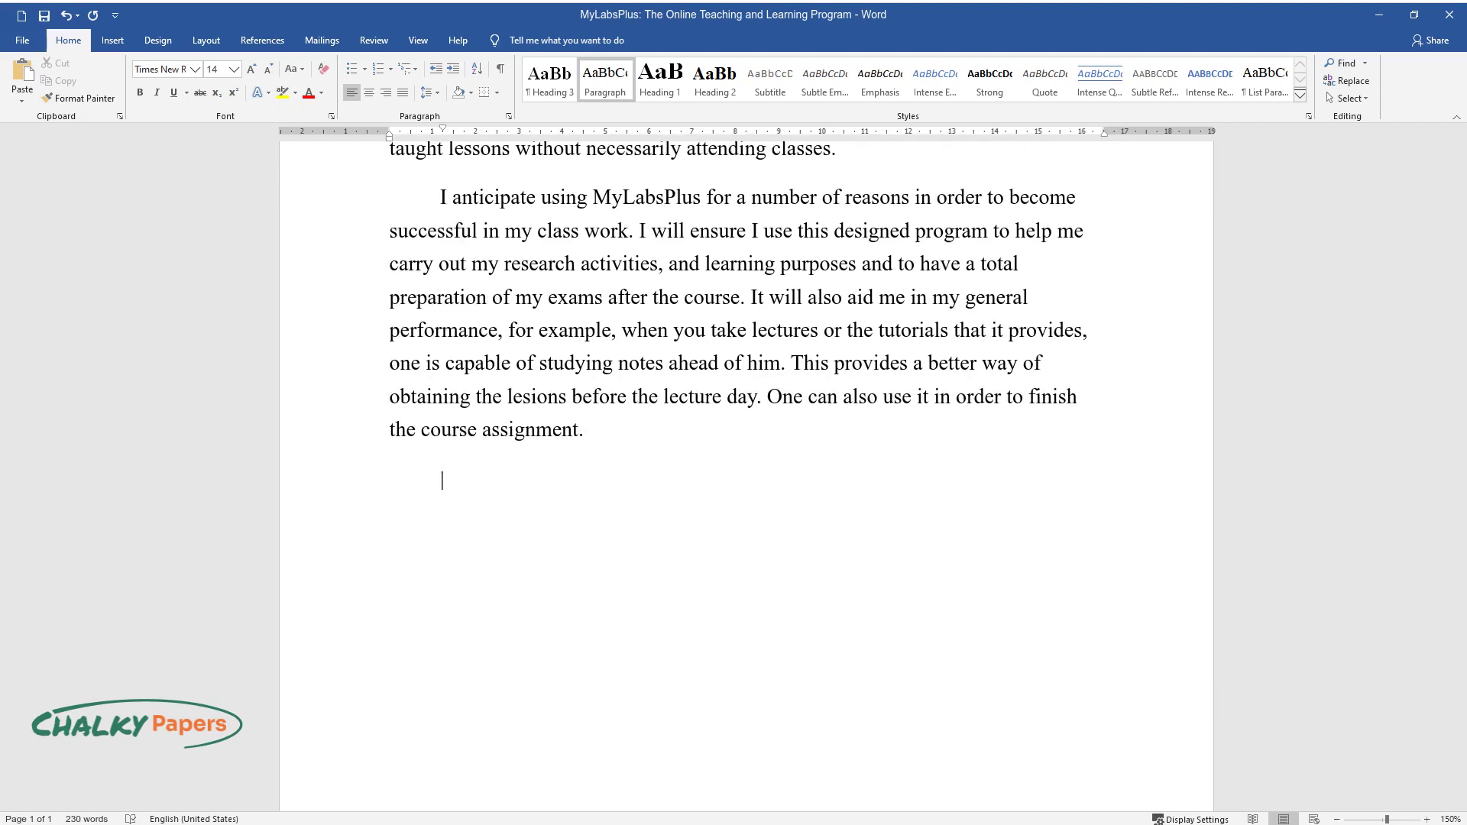
{"action": "type", "text": "Features mosthelpful in MyLabs"}
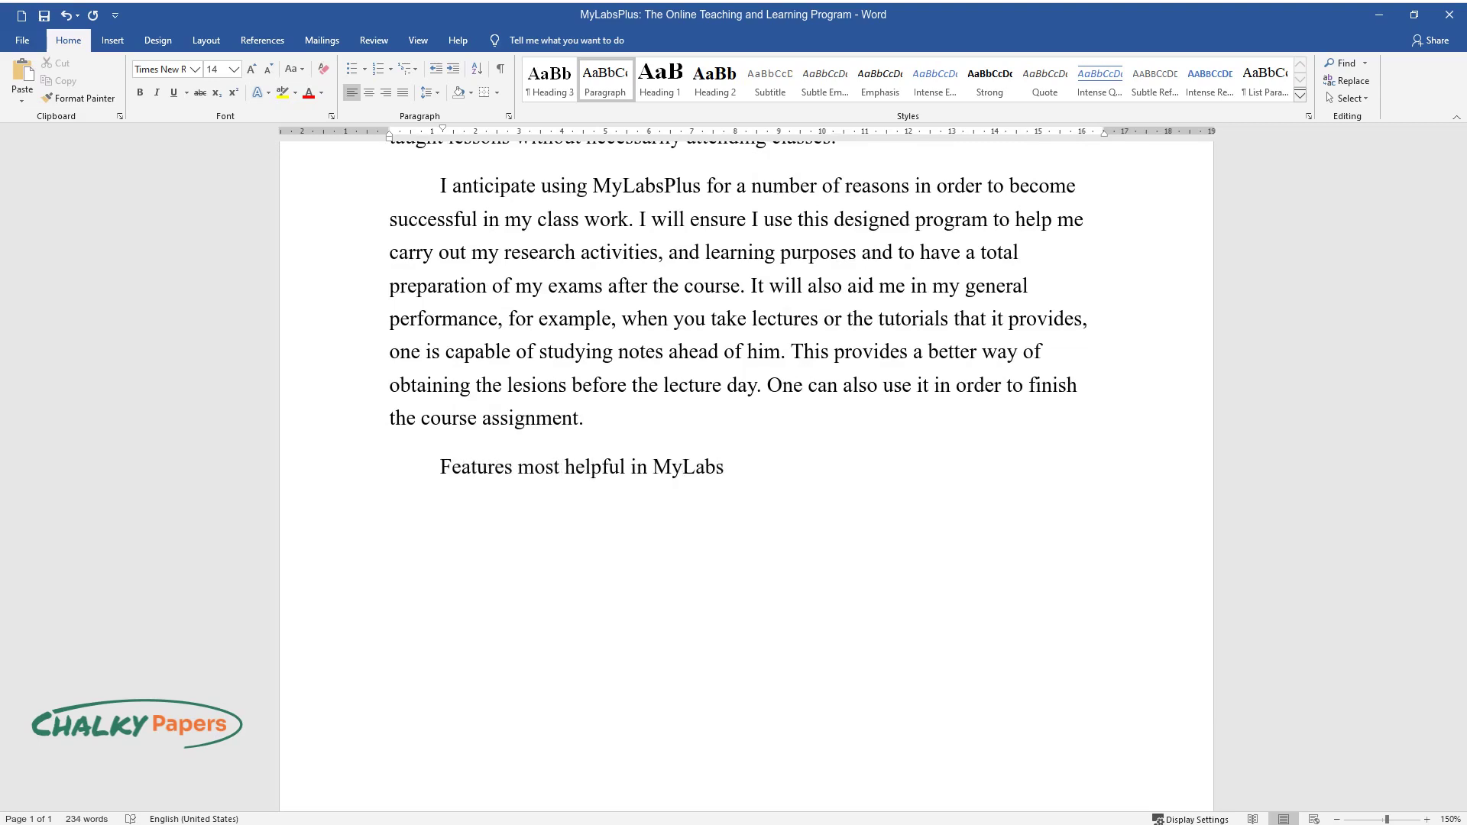
{"action": "type", "text": "Plus, especially to the administrat"}
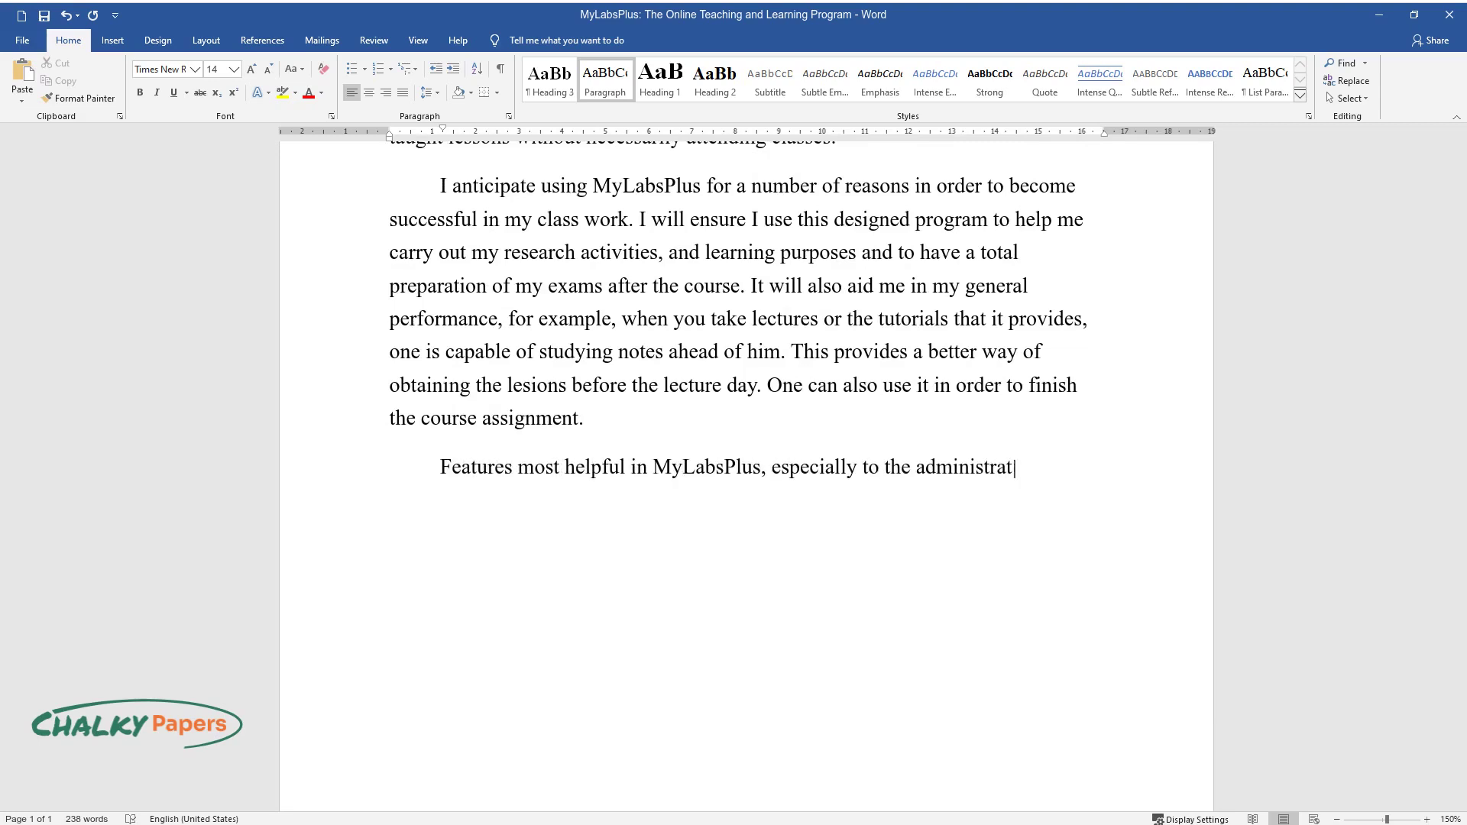
{"action": "type", "text": "ions include diagnostic placement. In this feature, students are capa"}
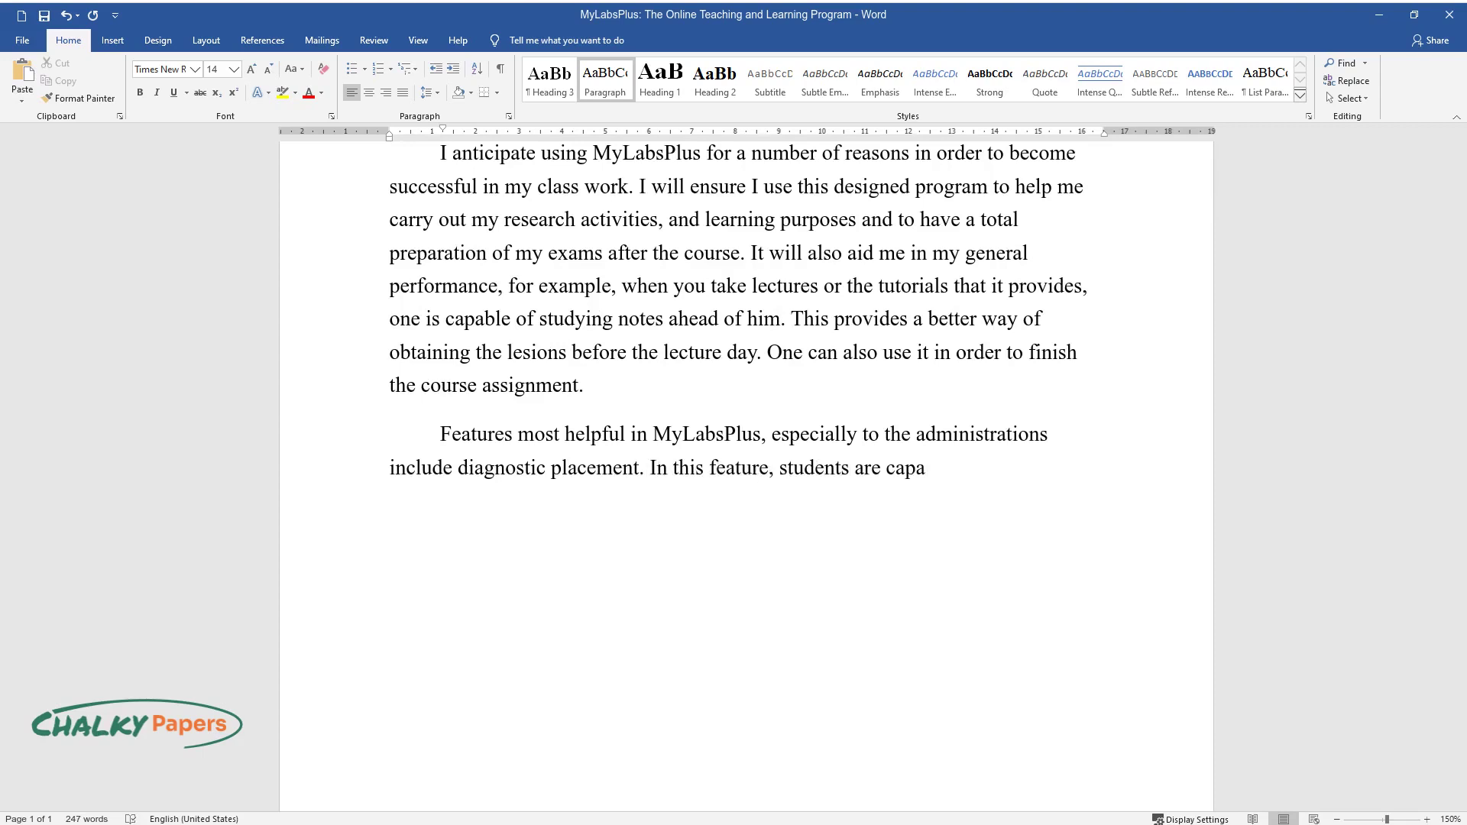
{"action": "type", "text": "king a placement exam tha"}
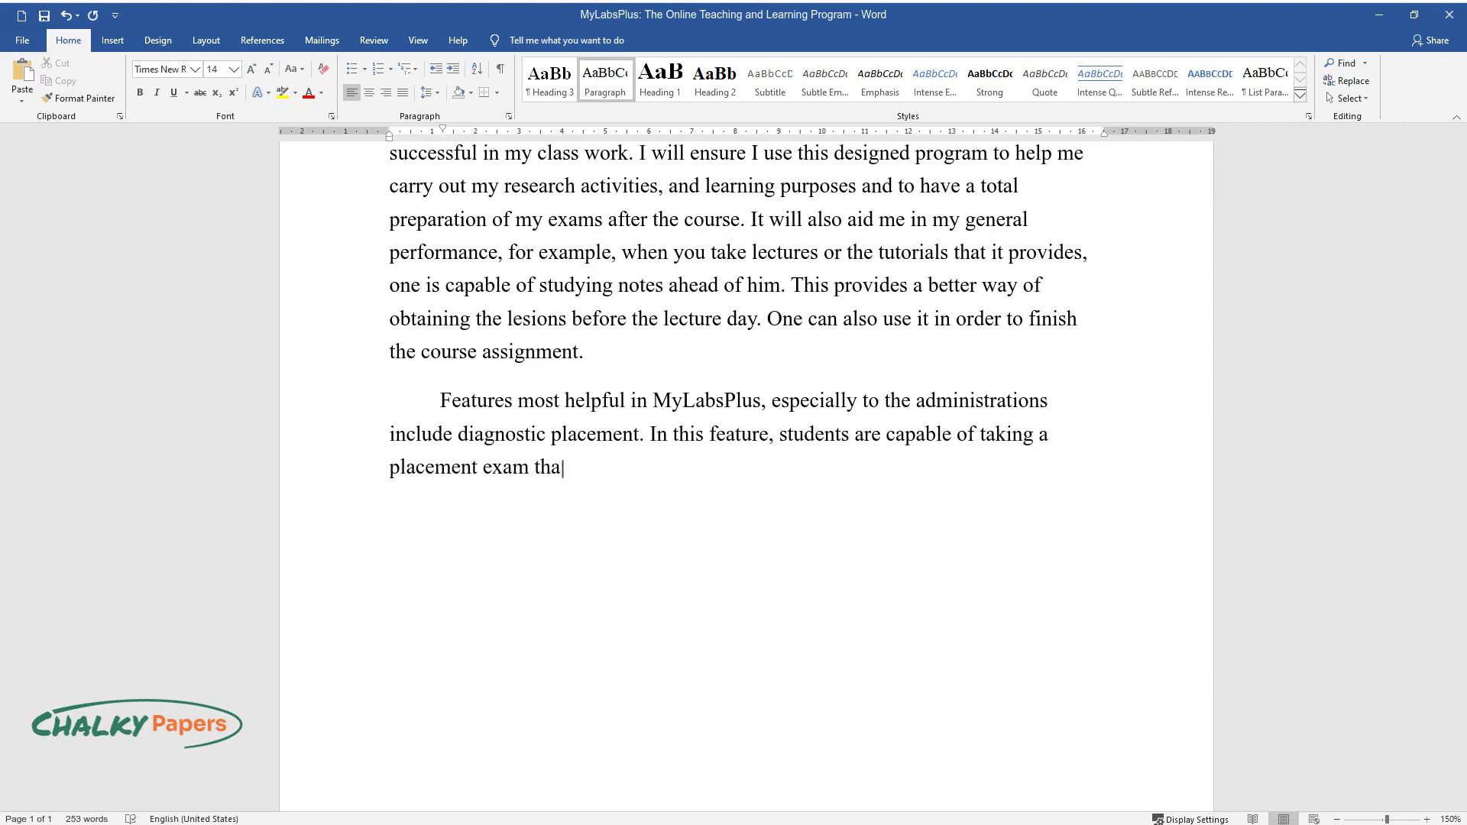
{"action": "type", "text": "t covers both the reading and writ"}
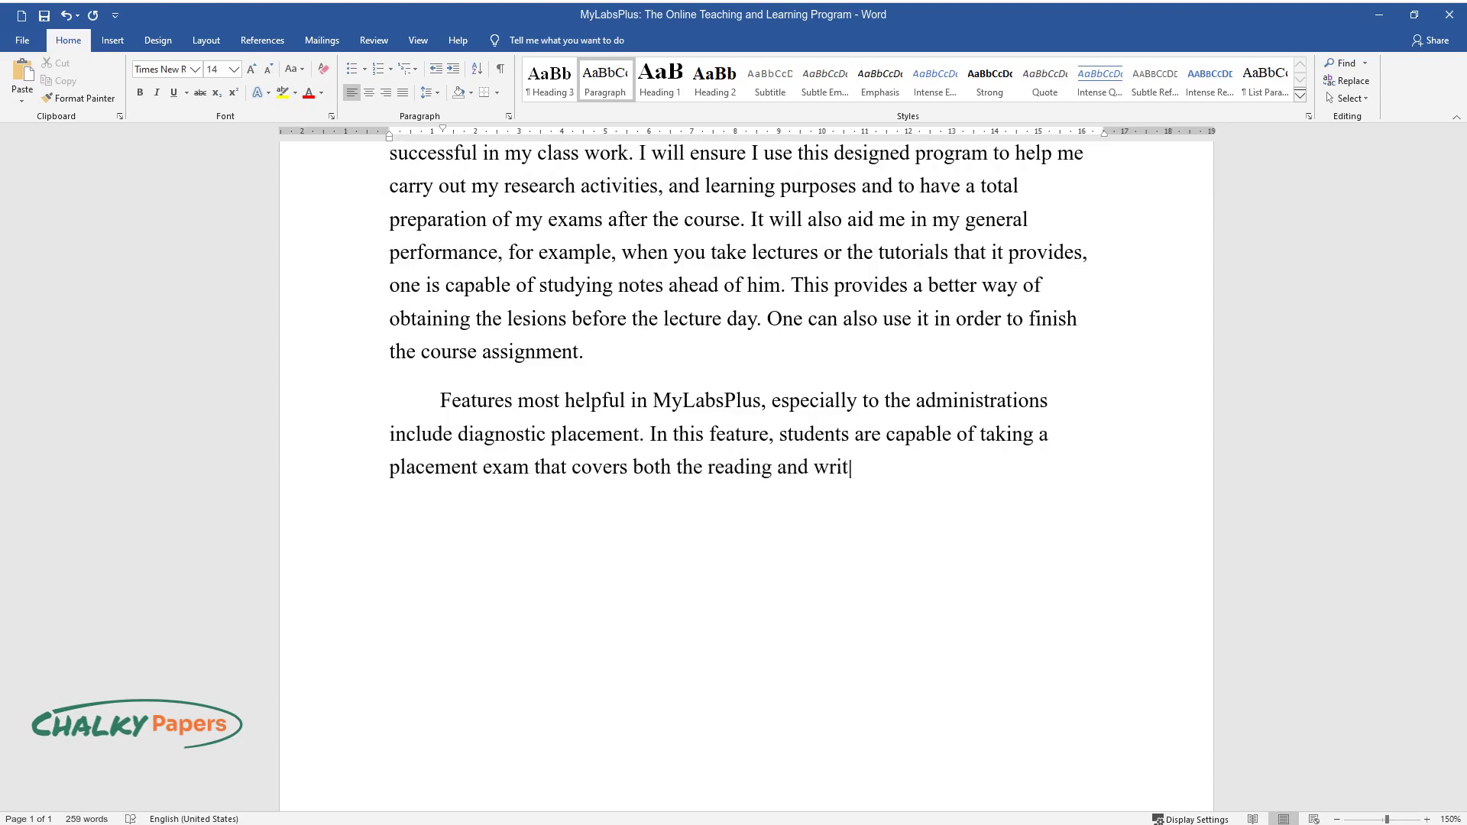
{"action": "type", "text": "ing skills. The exams being taken c"}
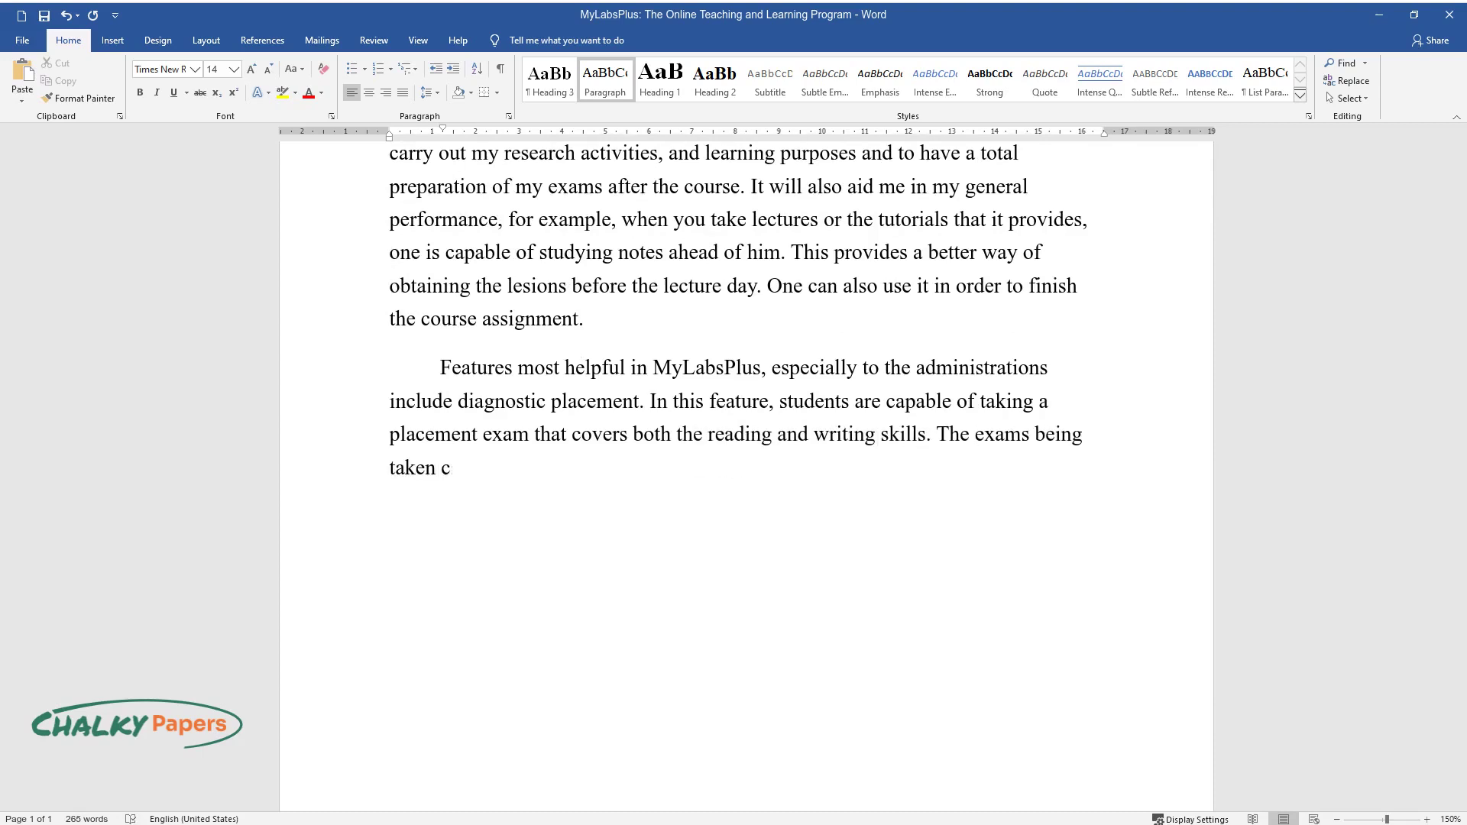
{"action": "type", "text": "an be used by the departments withi"}
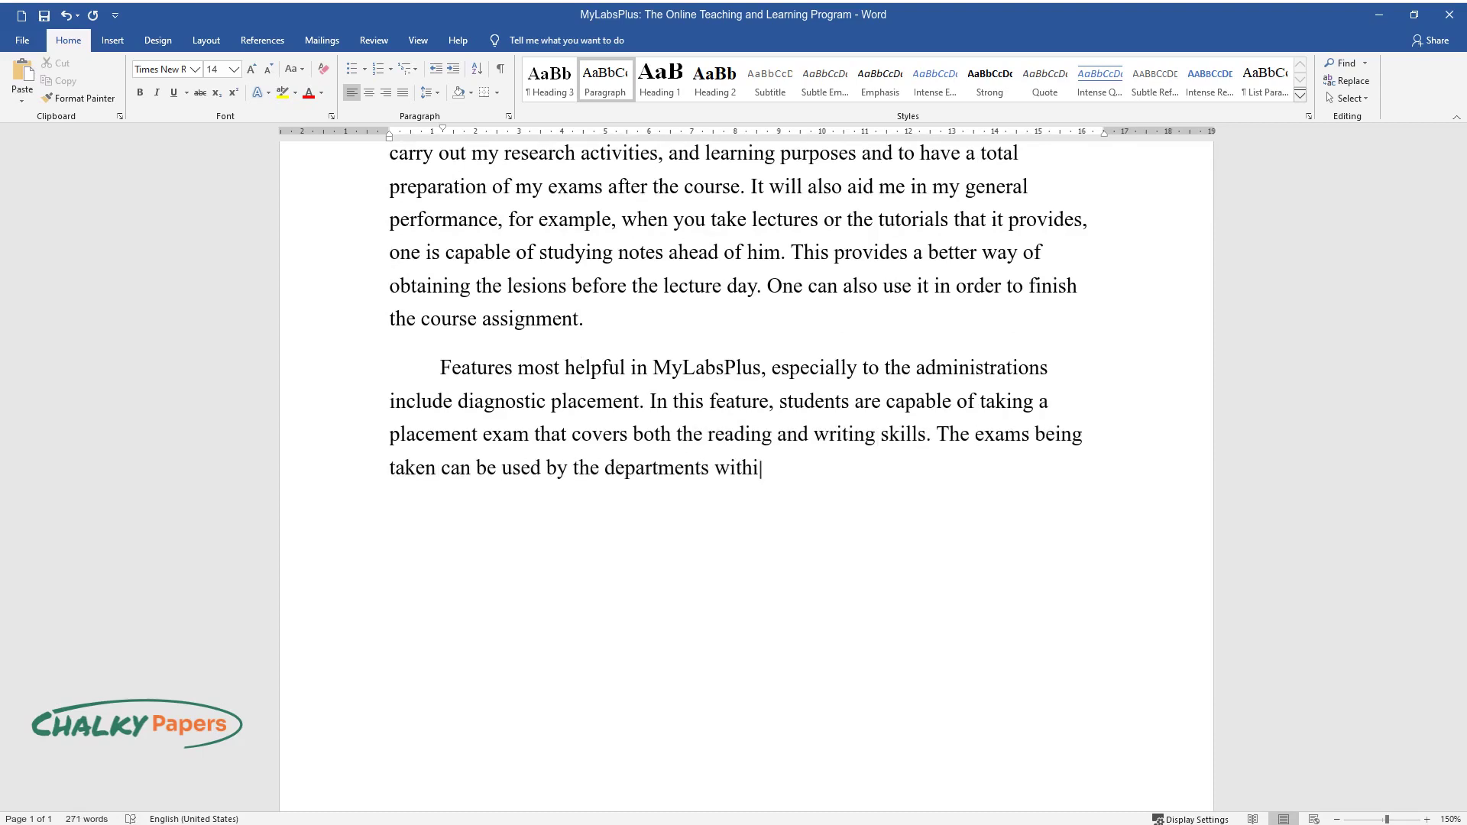
{"action": "type", "text": "n the university. In this given ca"}
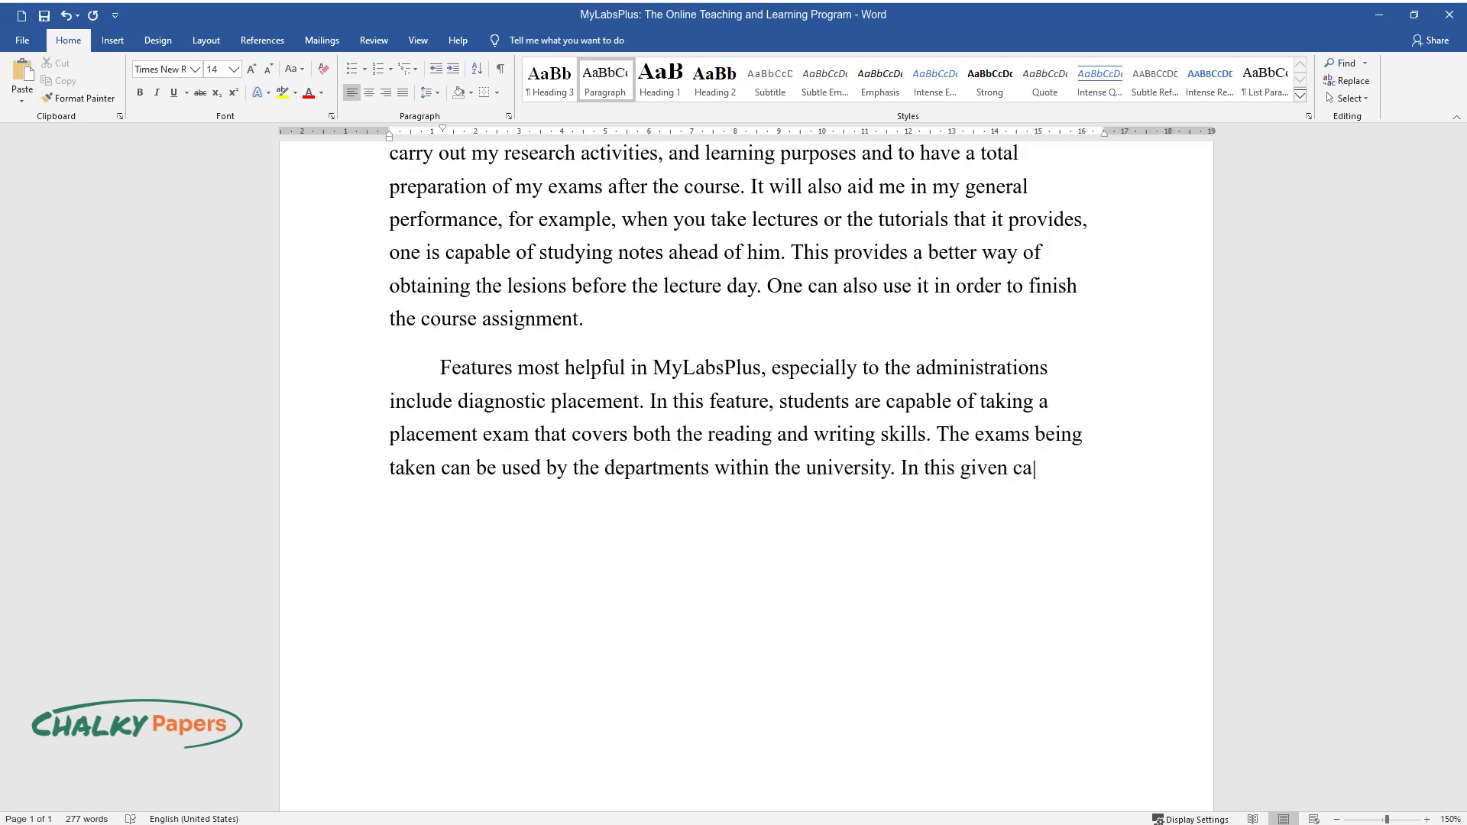
{"action": "type", "text": "se, students are also capable of g"}
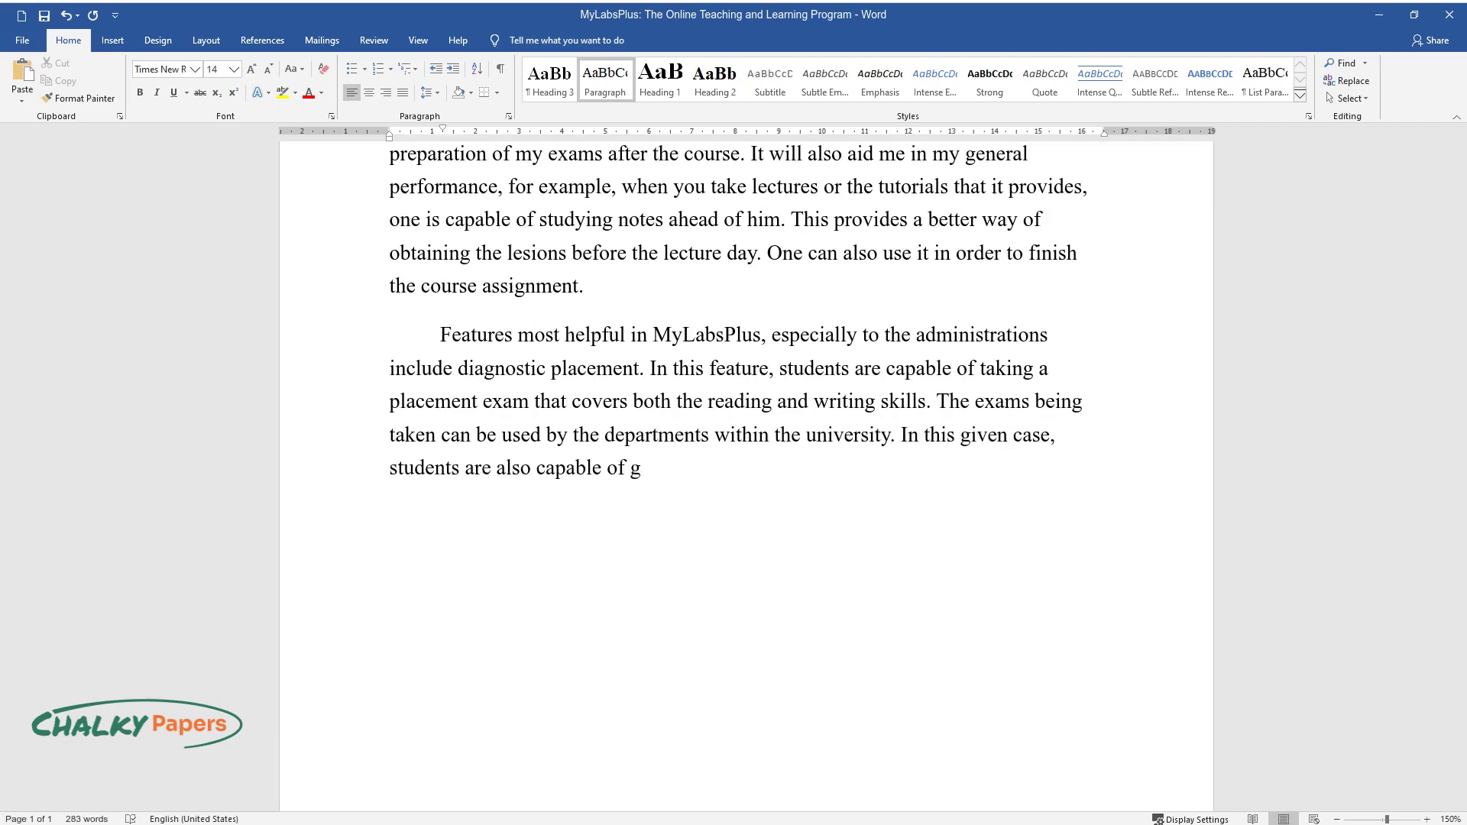
{"action": "type", "text": "etting their results immediately th"}
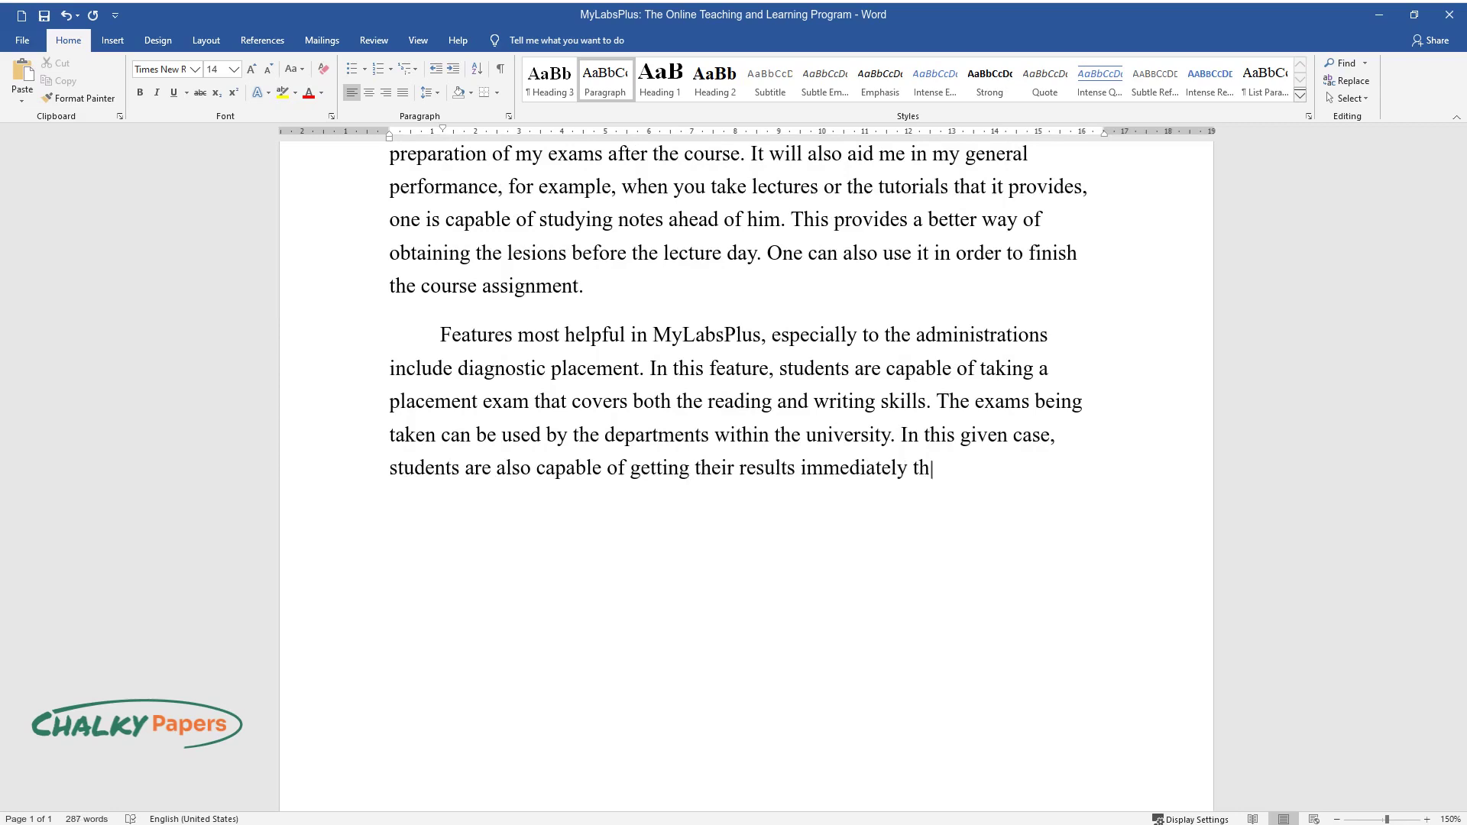
{"action": "type", "text": "ereby enhancing their desire to re"}
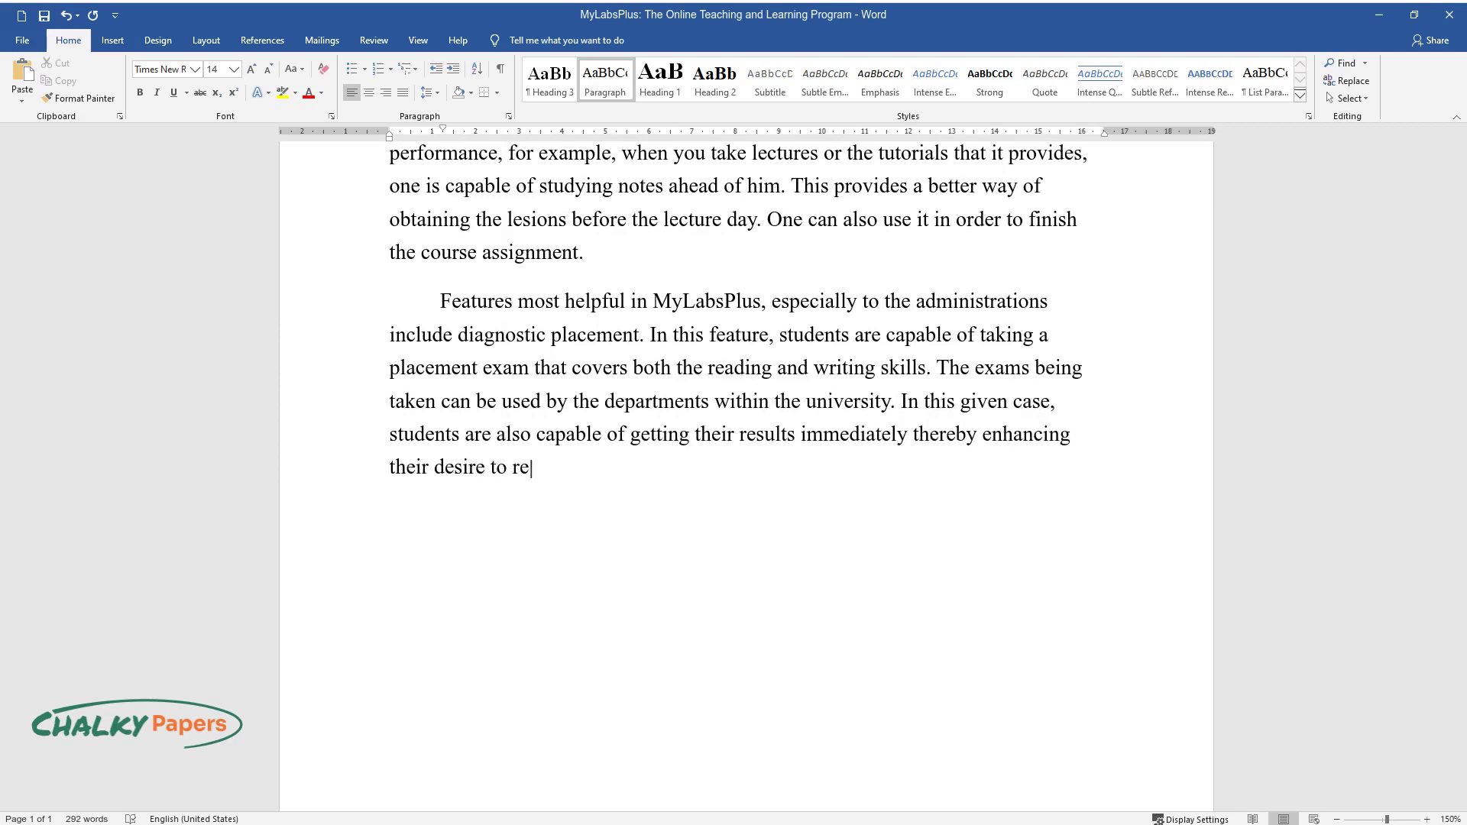
{"action": "type", "text": "improve in theirclass wor"}
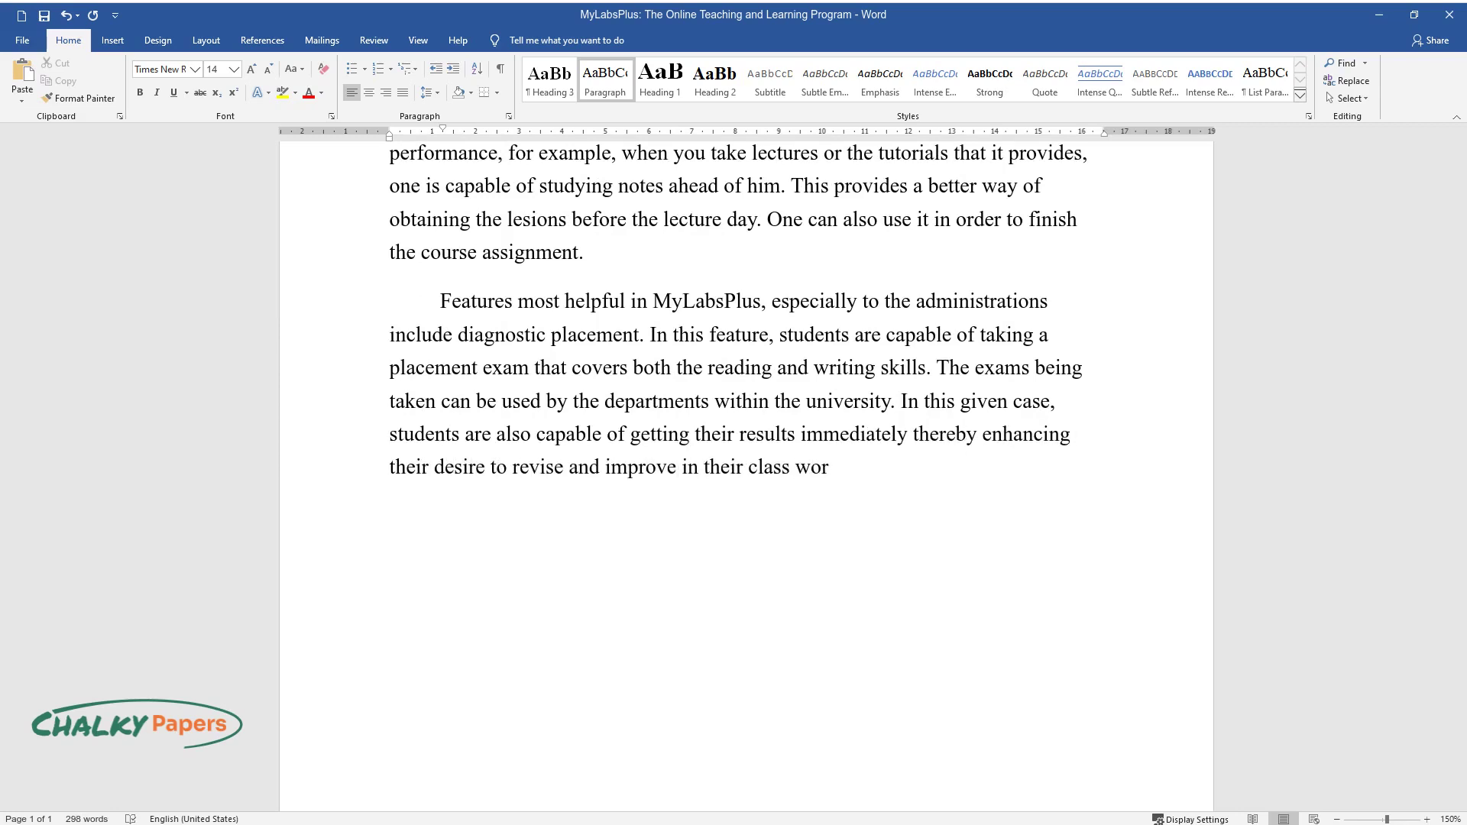
{"action": "type", "text": "k. Advanced reporting also"}
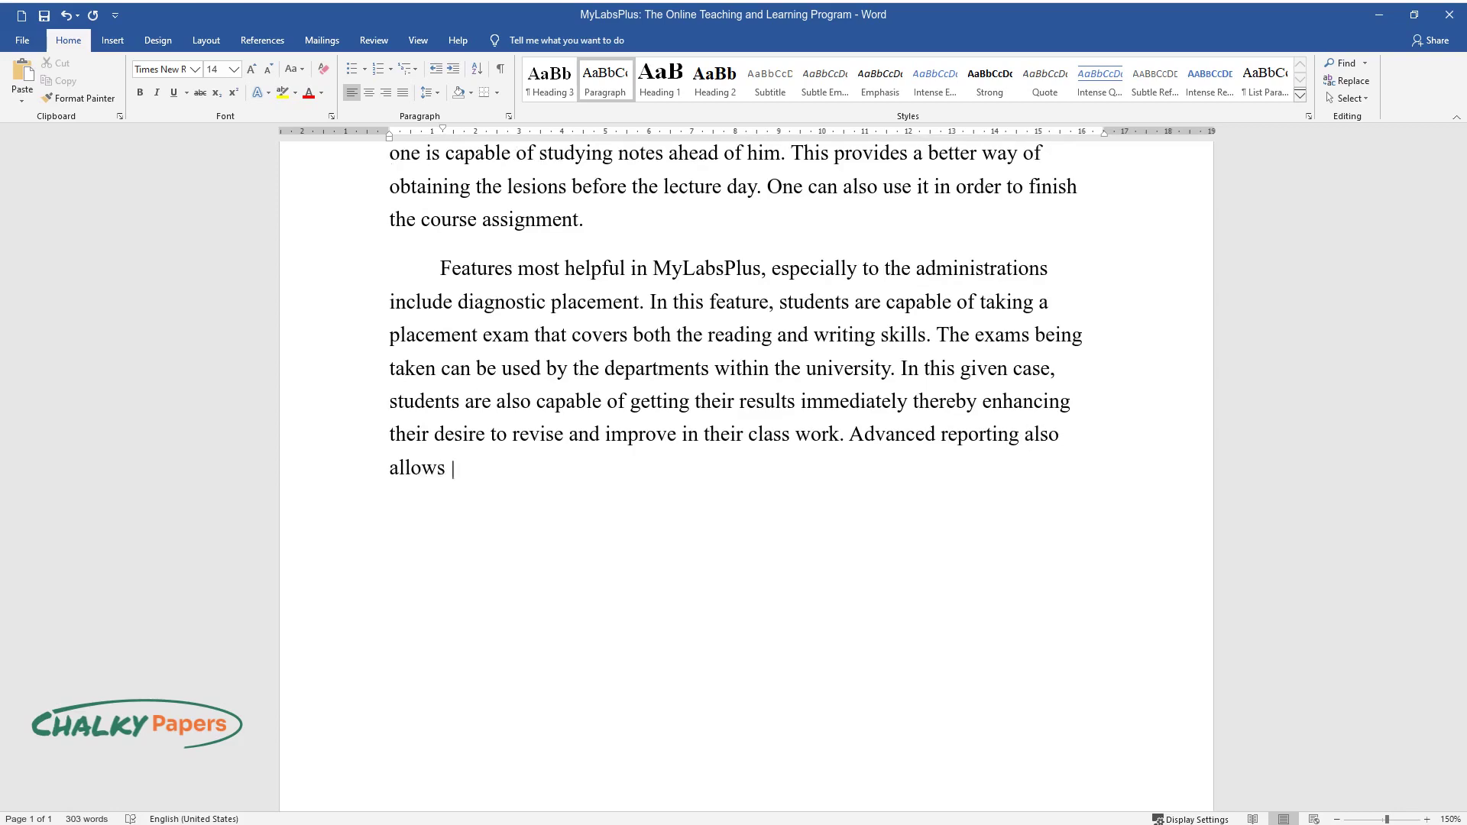
{"action": "type", "text": " allows the lecturers to review the strengt"}
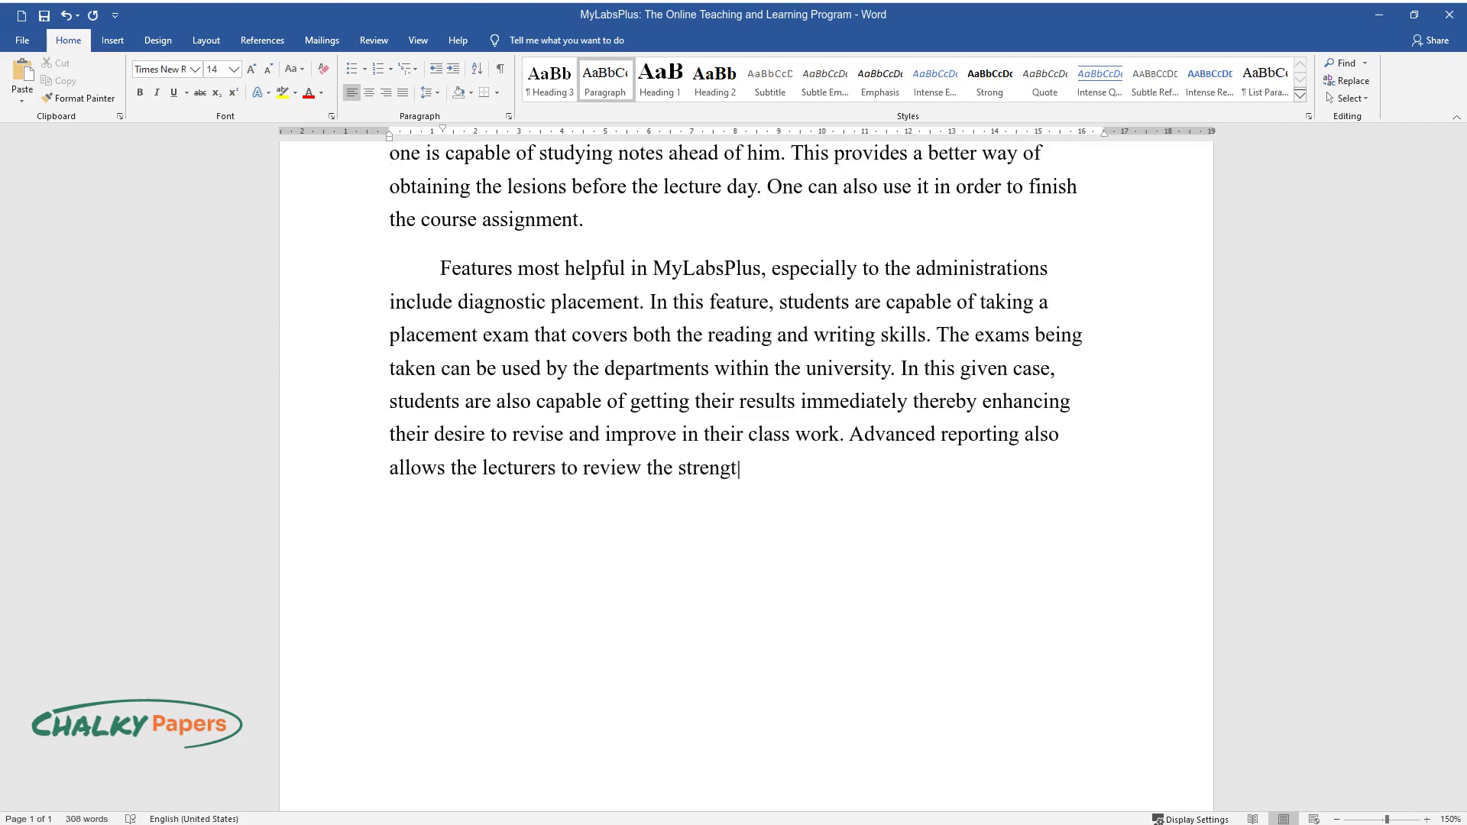
{"action": "type", "text": "h and weaknesses of the students i"}
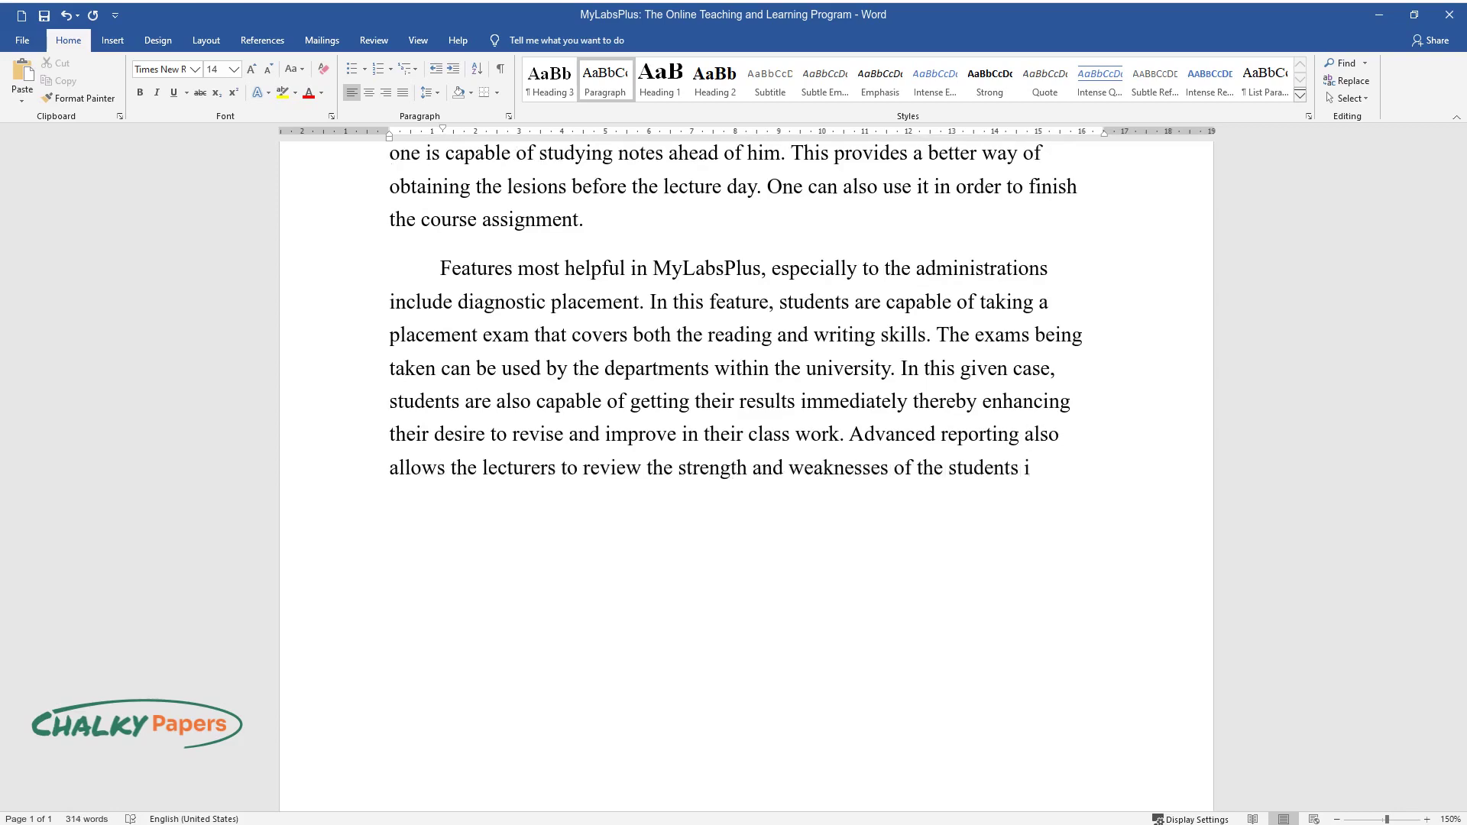
{"action": "type", "text": "n various courses being taken in th"}
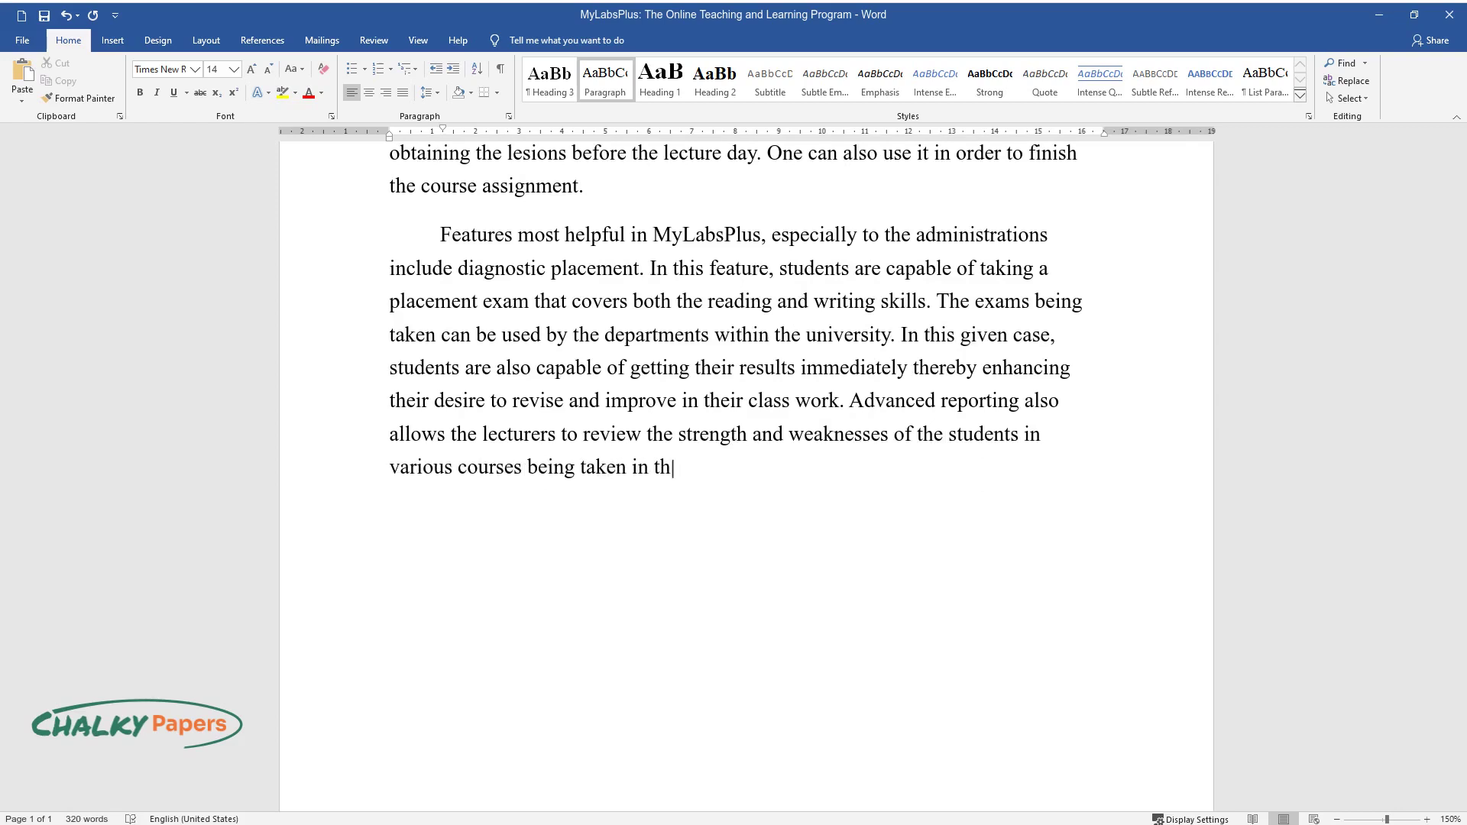
{"action": "type", "text": "e college. Proactive planning and "}
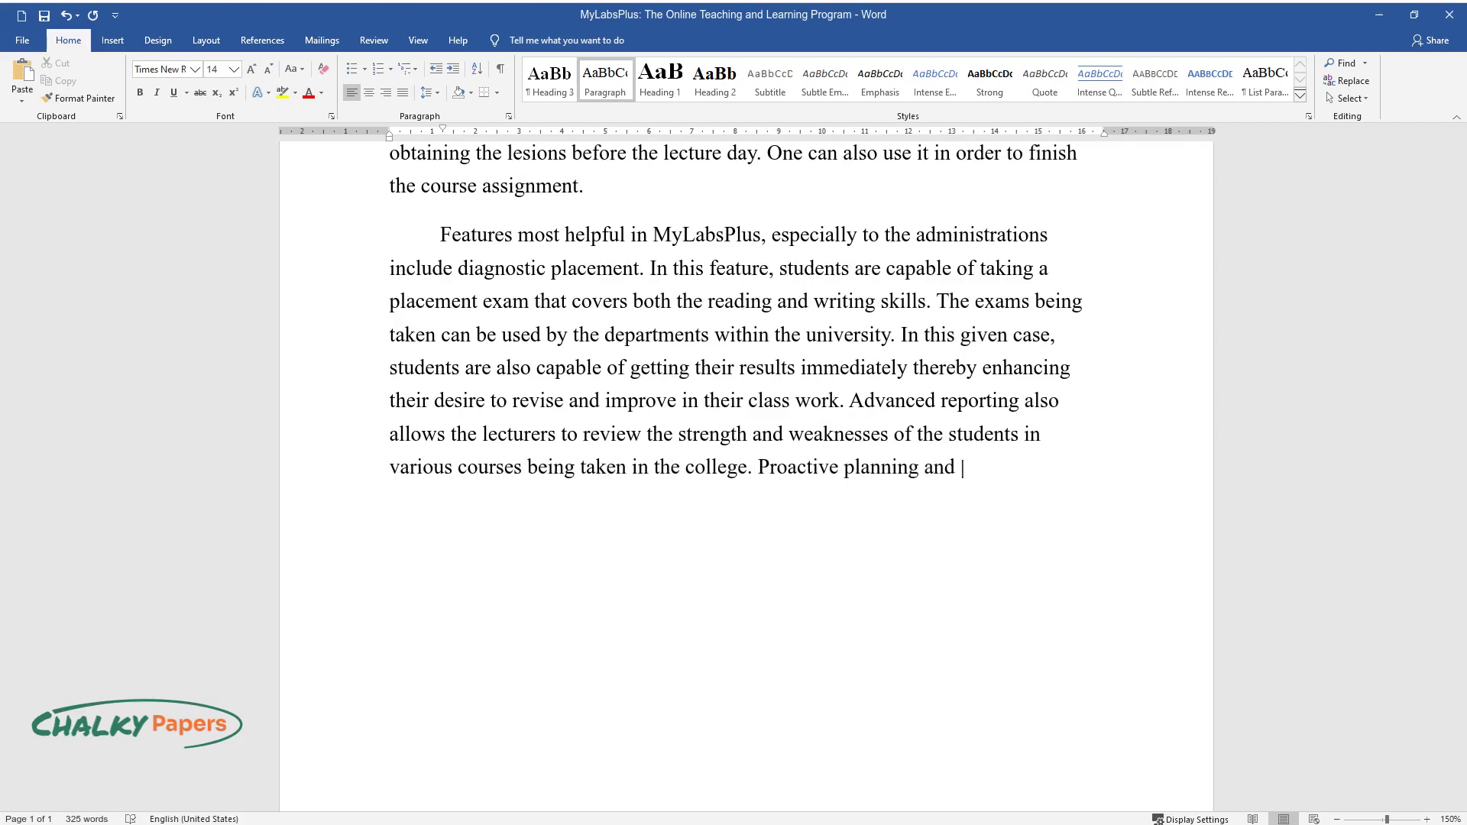
{"action": "type", "text": "support being provided by MyLabsPlus helps many departments on how to use it. Another feature that is very essential is the purch"}
{"action": "type", "text": "ase optio"}
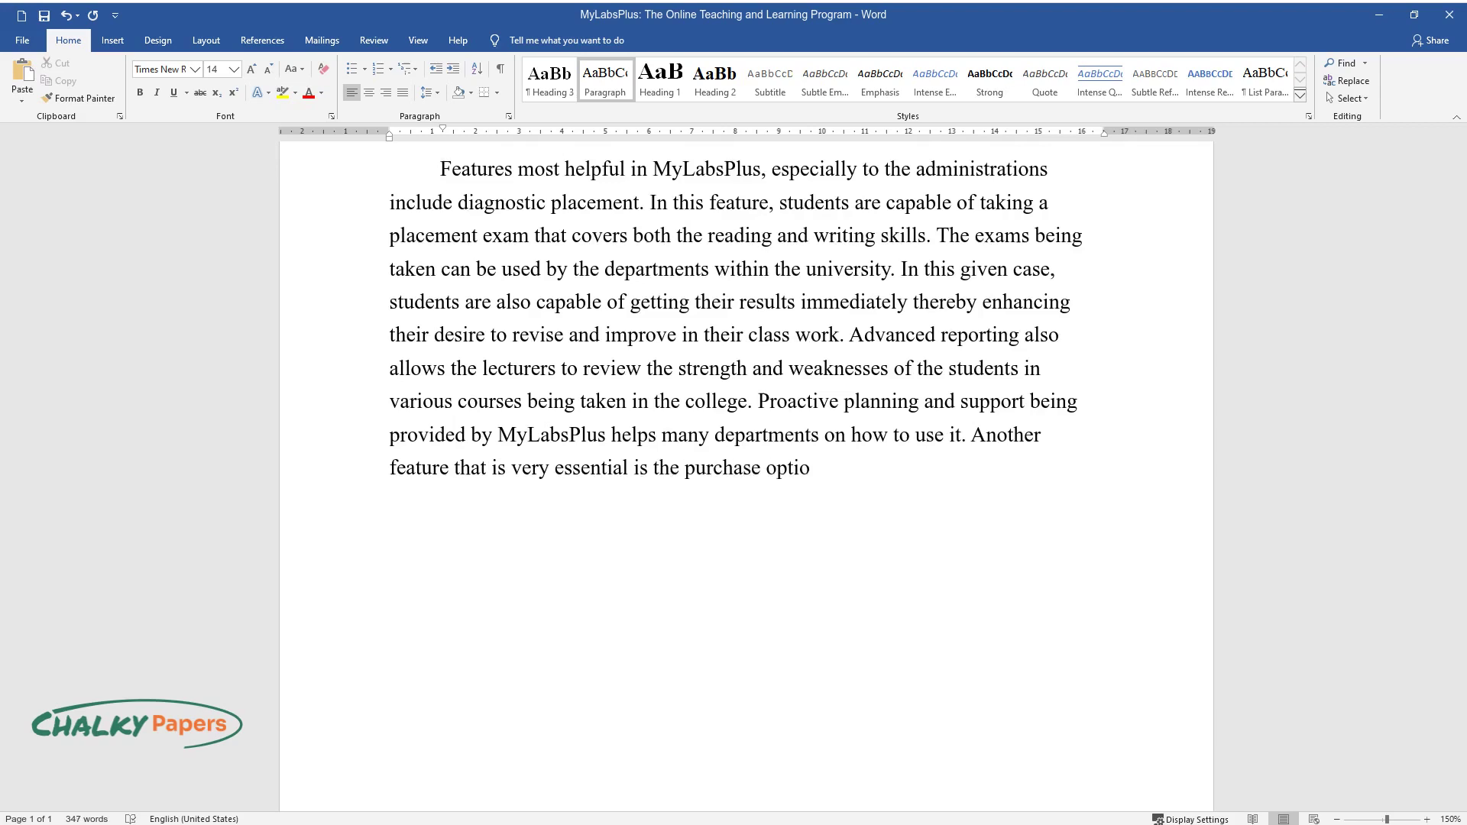
{"action": "type", "text": "ns. Students can either buy kits"}
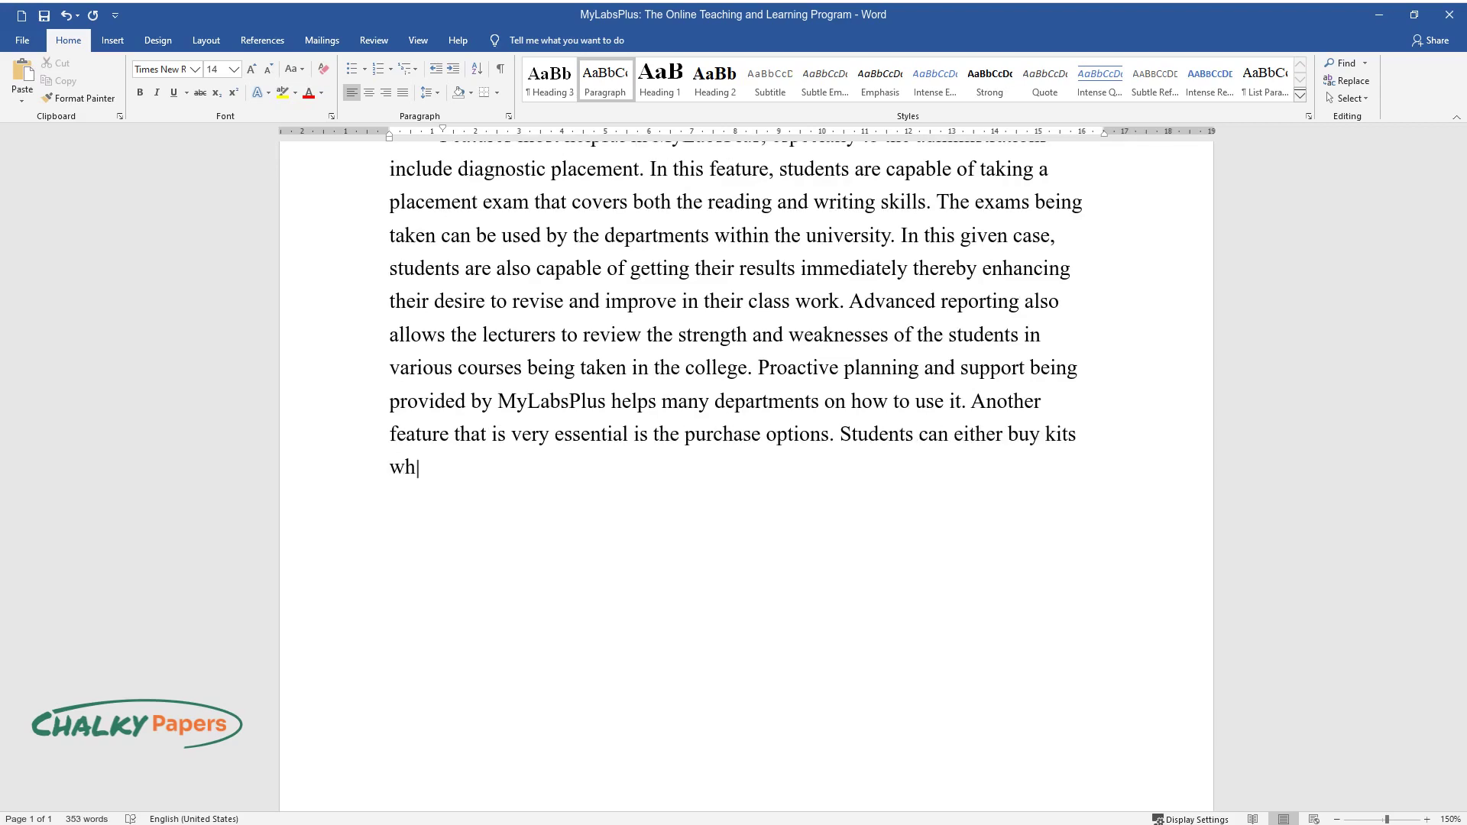
{"action": "type", "text": " which they are required inorder to "}
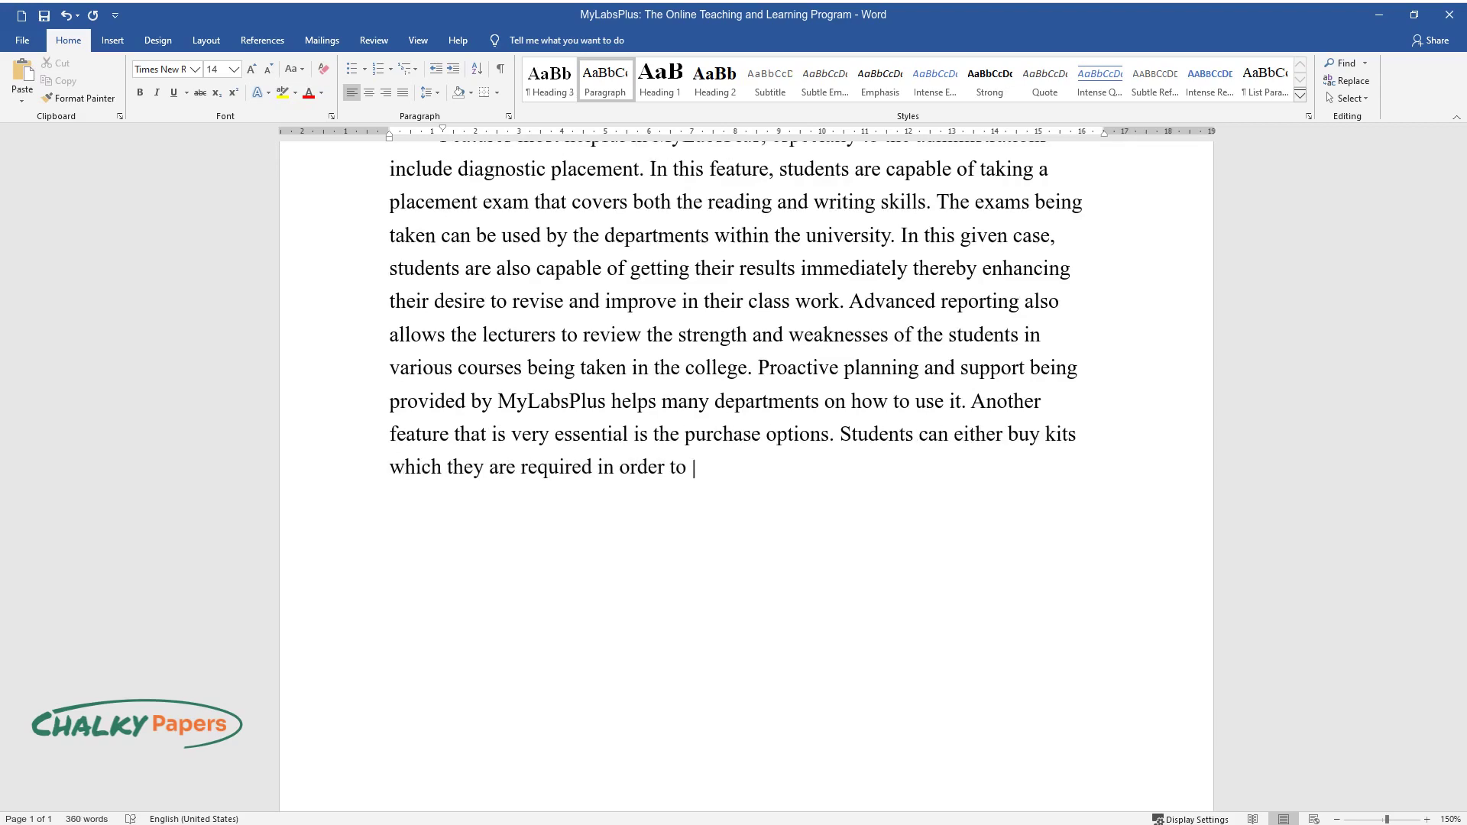
{"action": "type", "text": "have an access to MyLabsPlus, or Pe"}
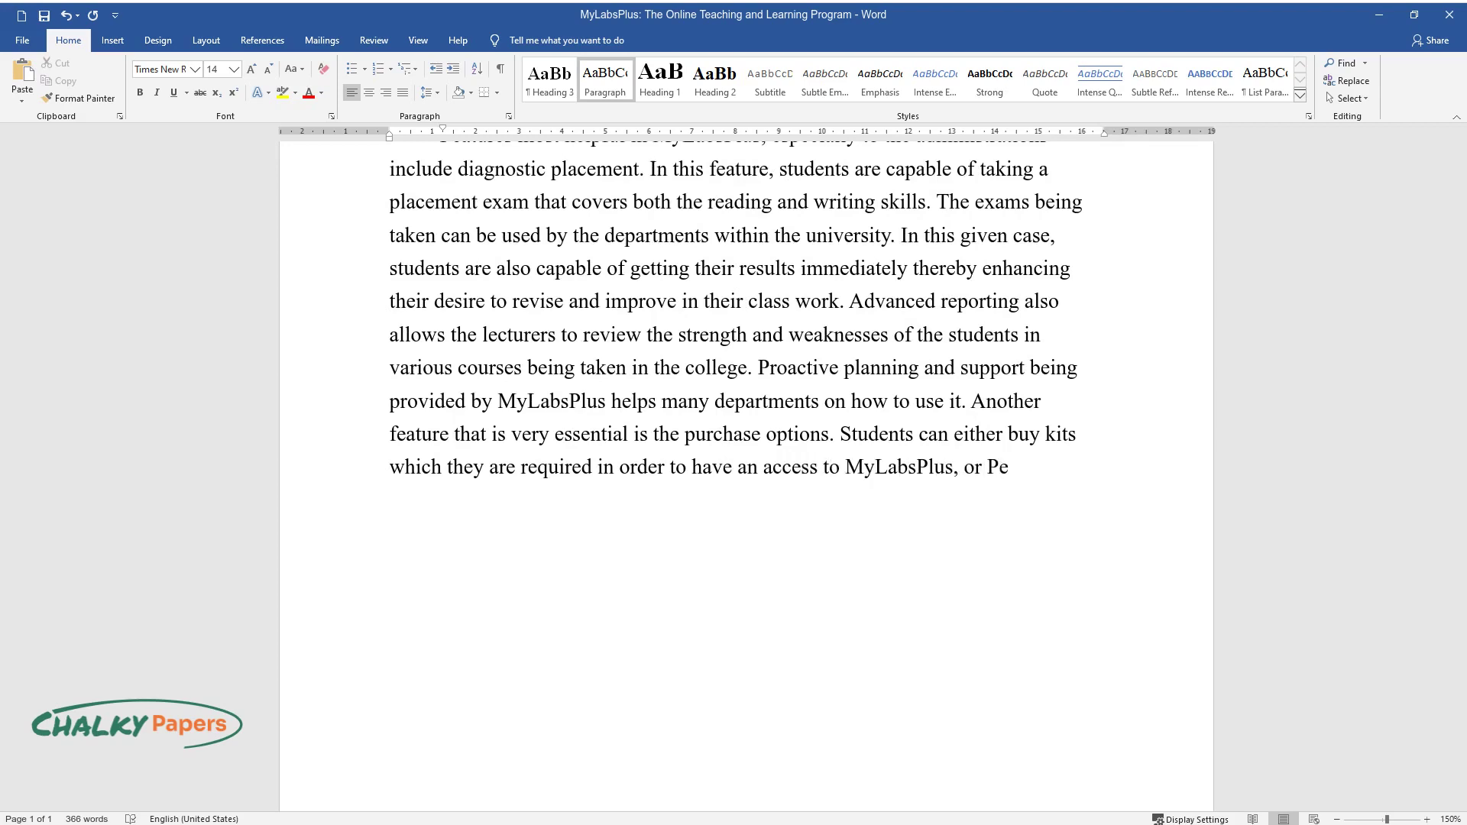
{"action": "type", "text": "arson can carry out the b"}
{"action": "type", "text": "illing to"}
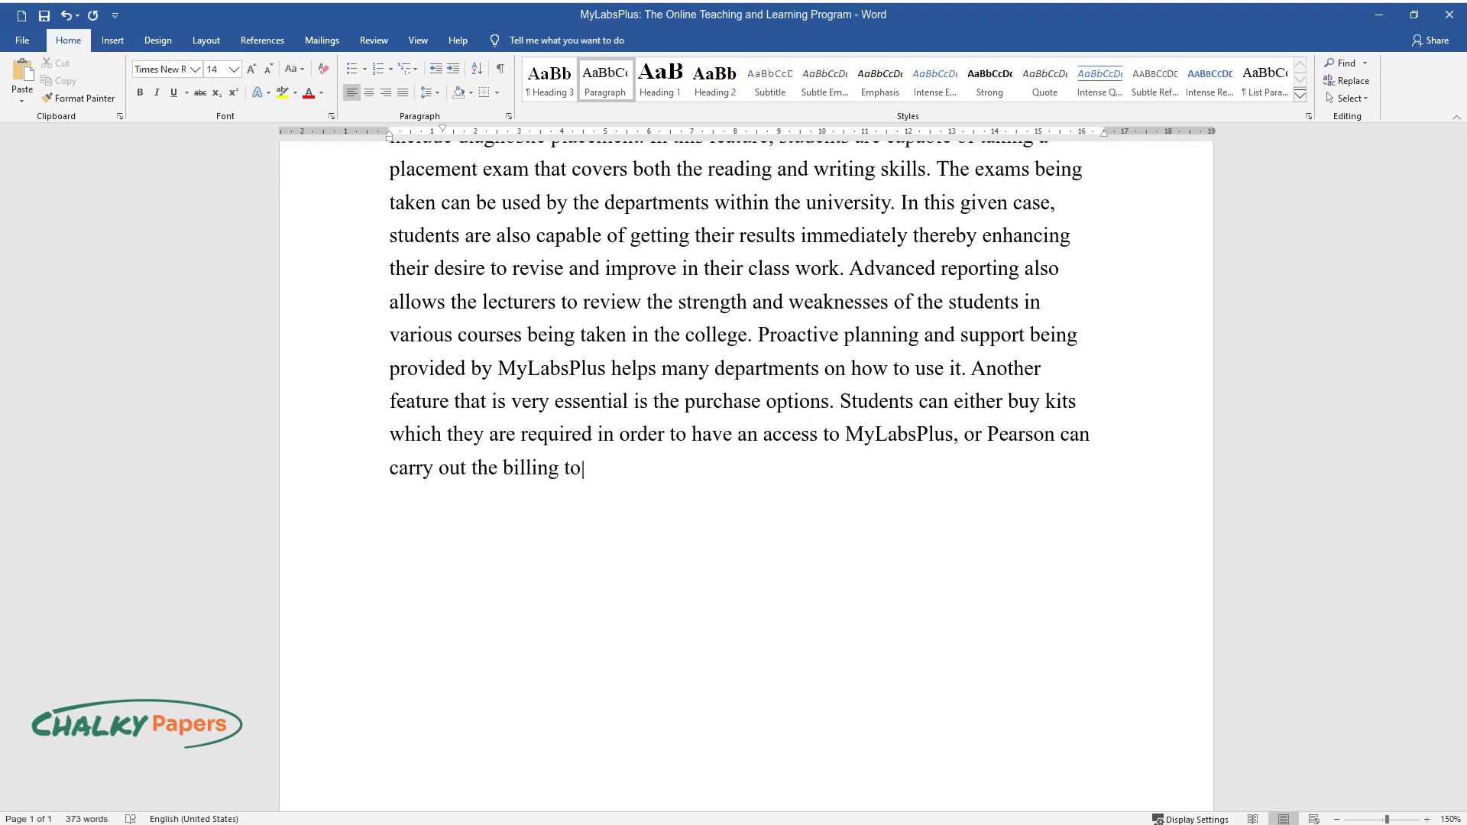
{"action": "type", "text": " a particular institution on its be"}
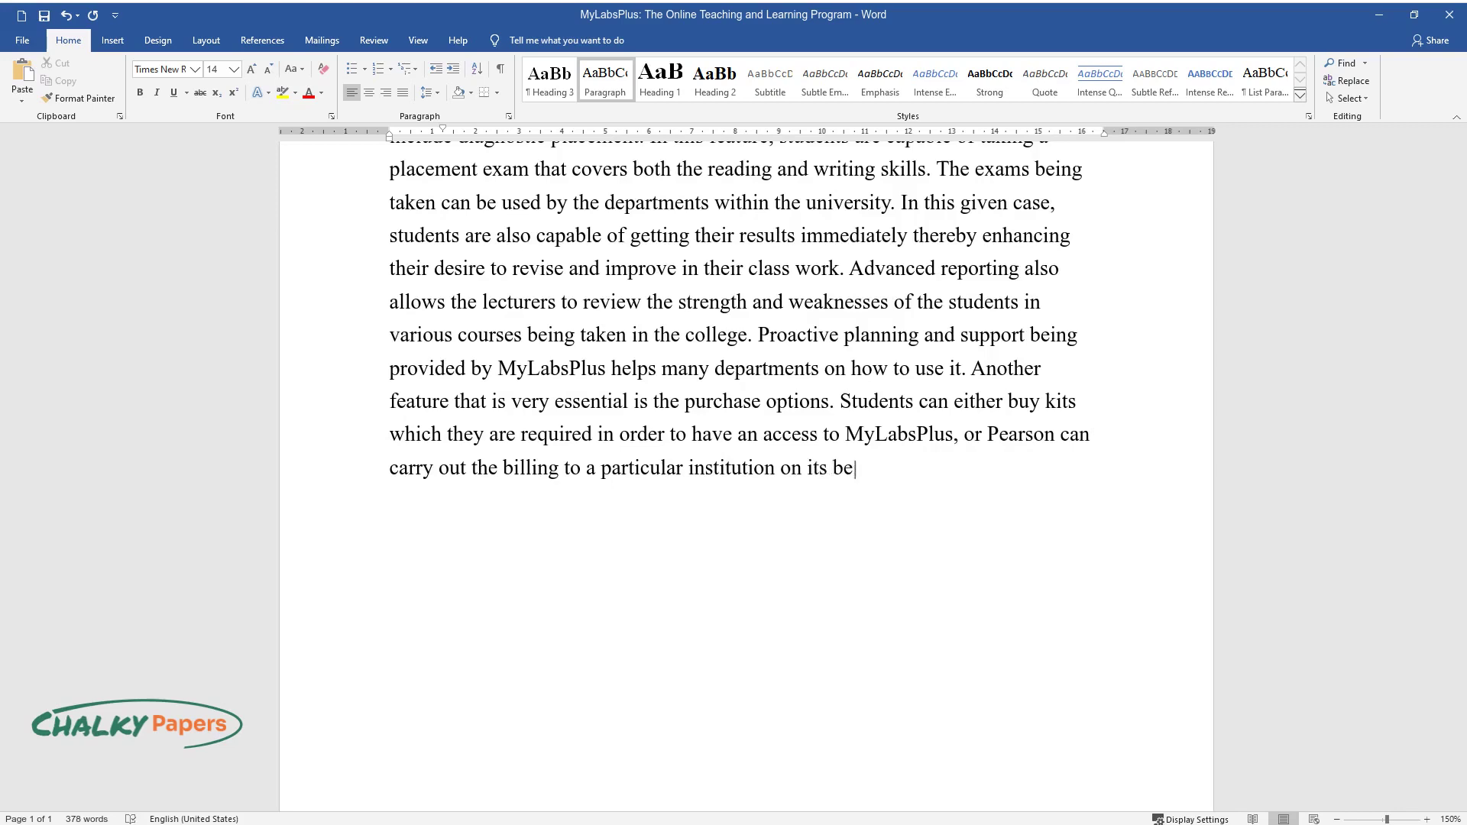
{"action": "type", "text": "half."}
- Finish the features paragraph at 'on its behalf.' and start a new paragraph
{"action": "key", "text": "Return"}
- Write the 'Depending on my course, accounting…' paragraph through 'set by the lecturer.'
{"action": "type", "text": "Depending"}
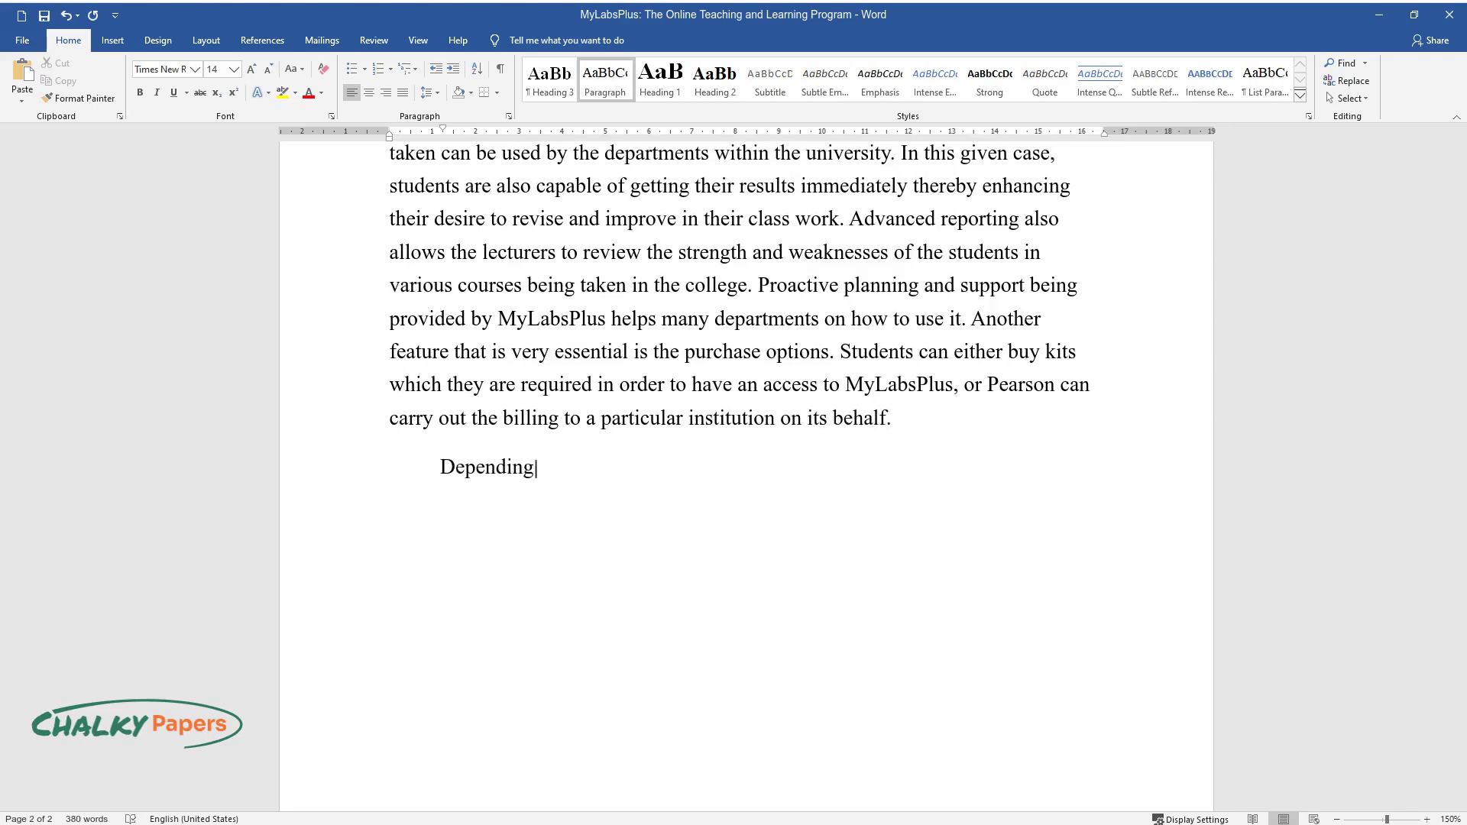
{"action": "type", "text": " on my course, accounting, I prefe"}
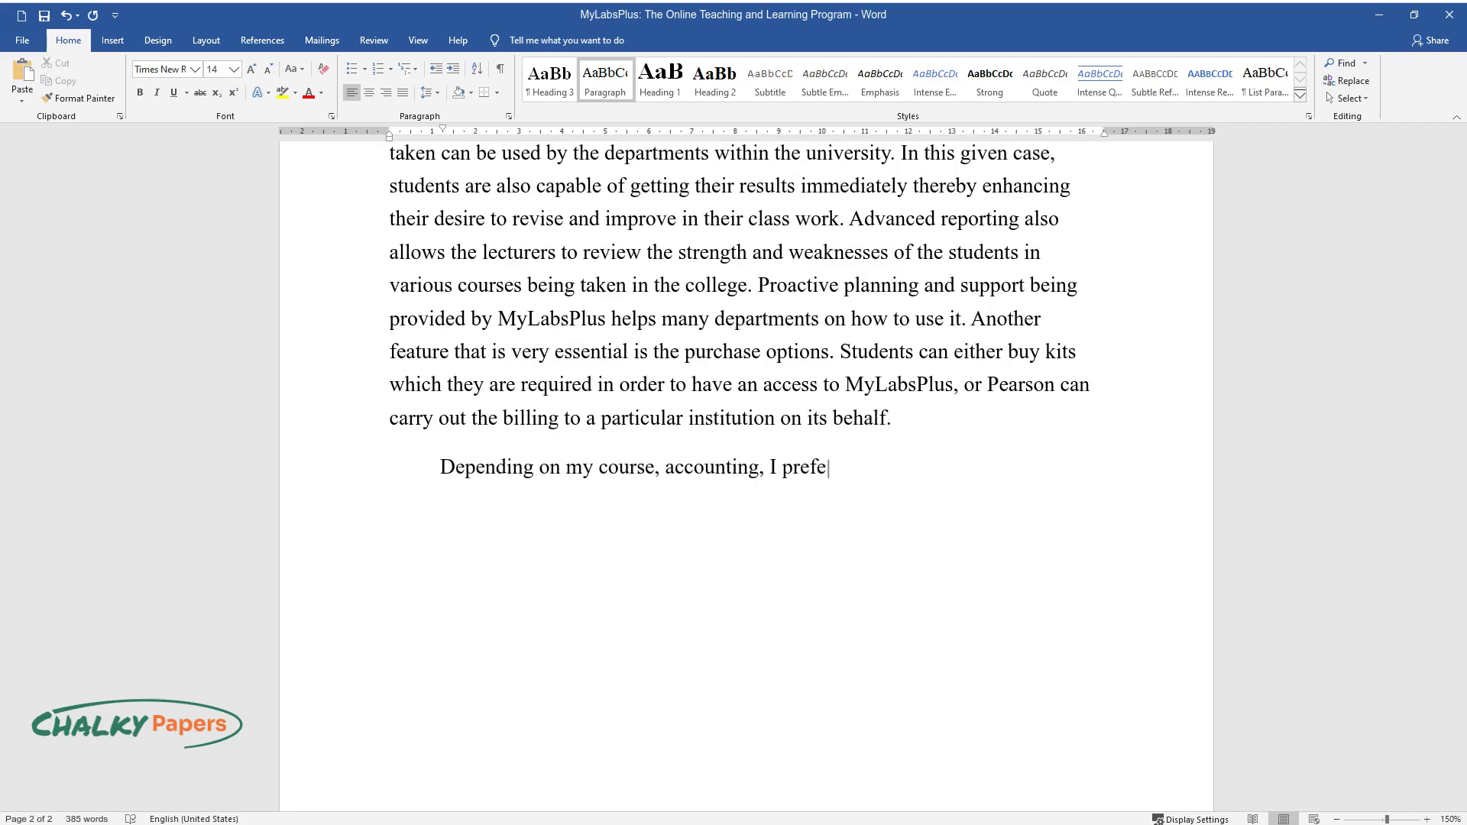
{"action": "type", "text": "r taking at least eight hours to a"}
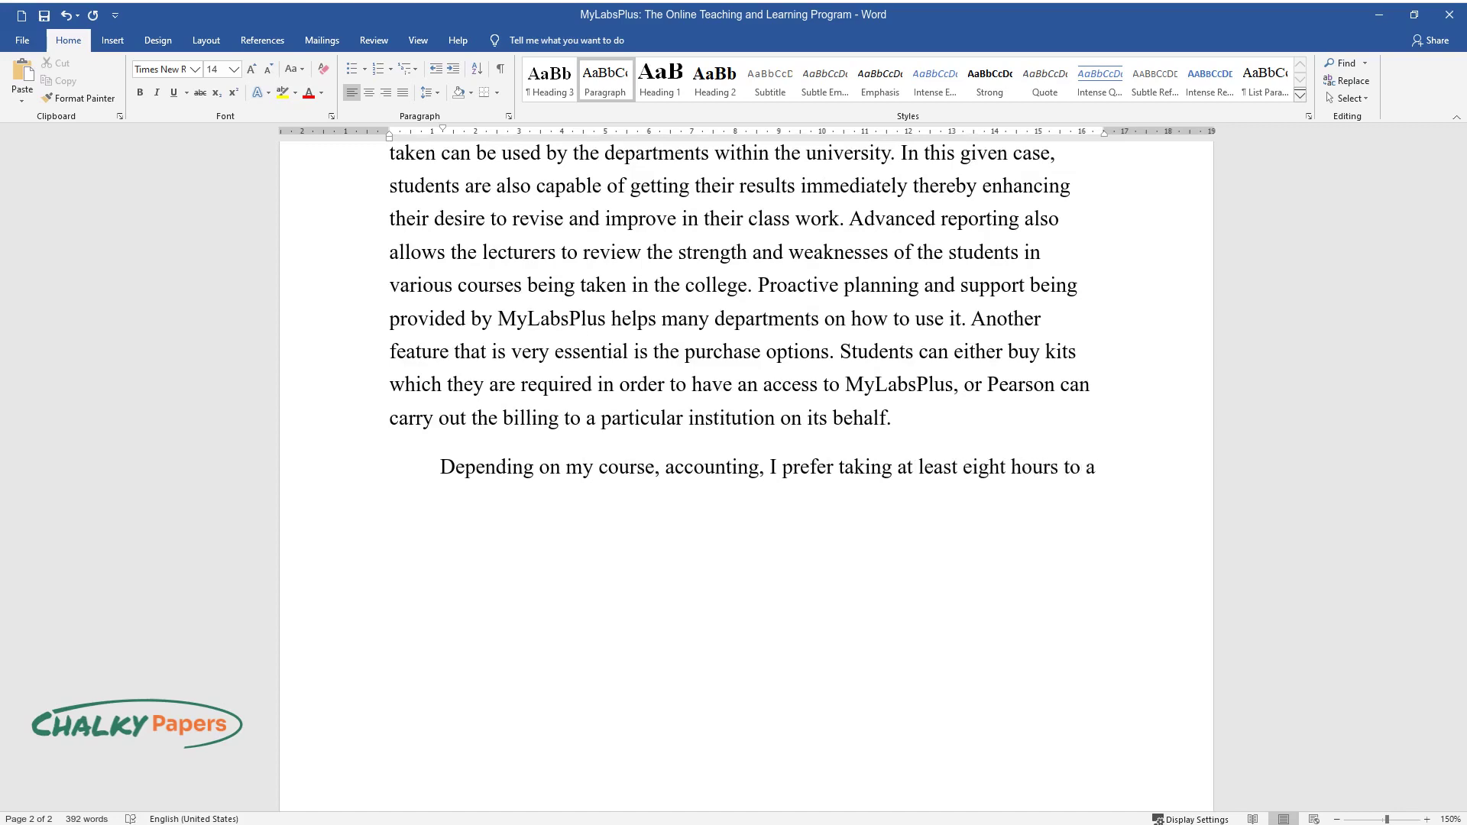
{"action": "type", "text": "ttend and obtain the necessary tutorials re"}
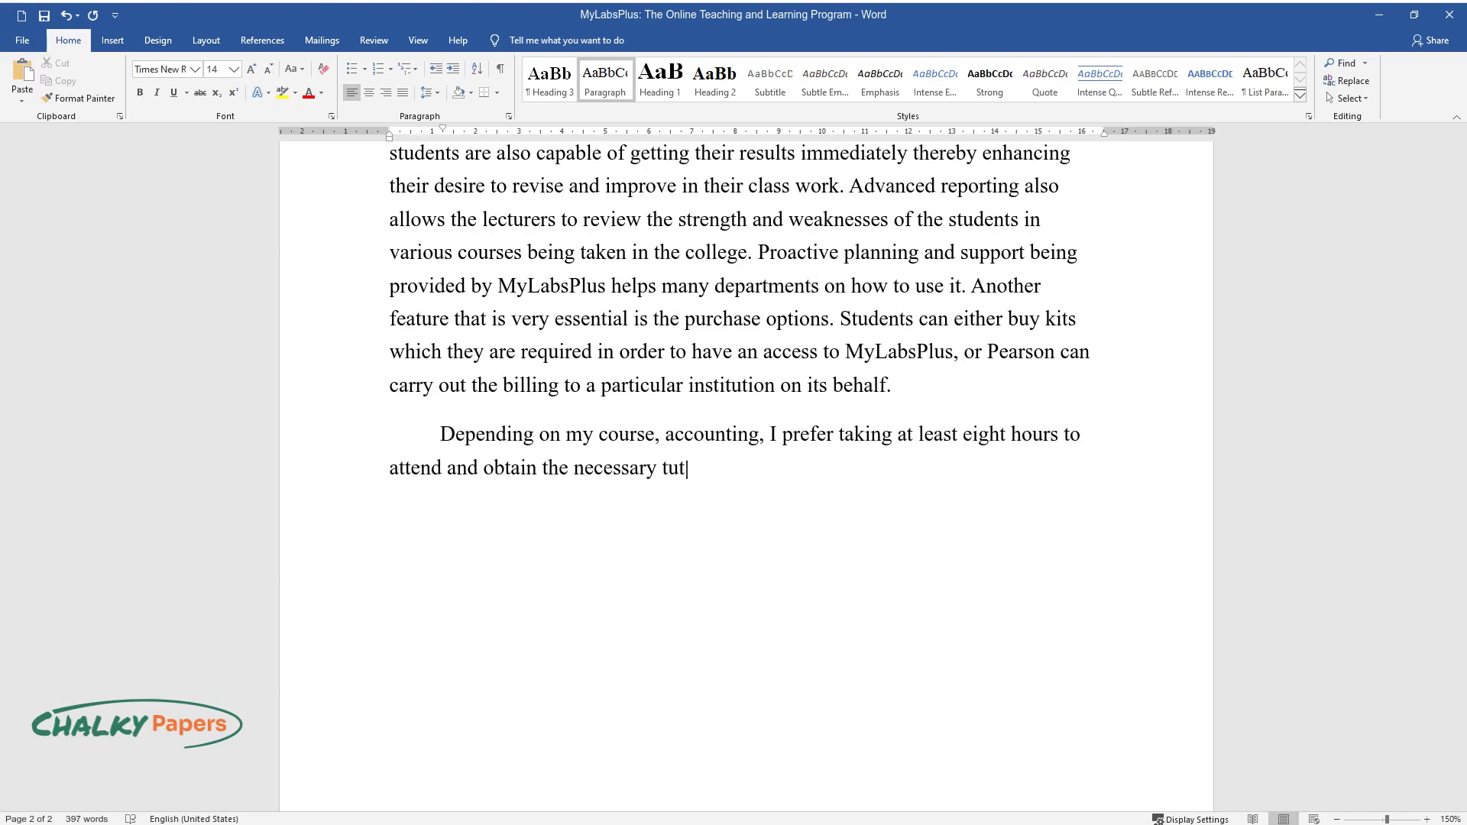
{"action": "type", "text": "garding my career objecti"}
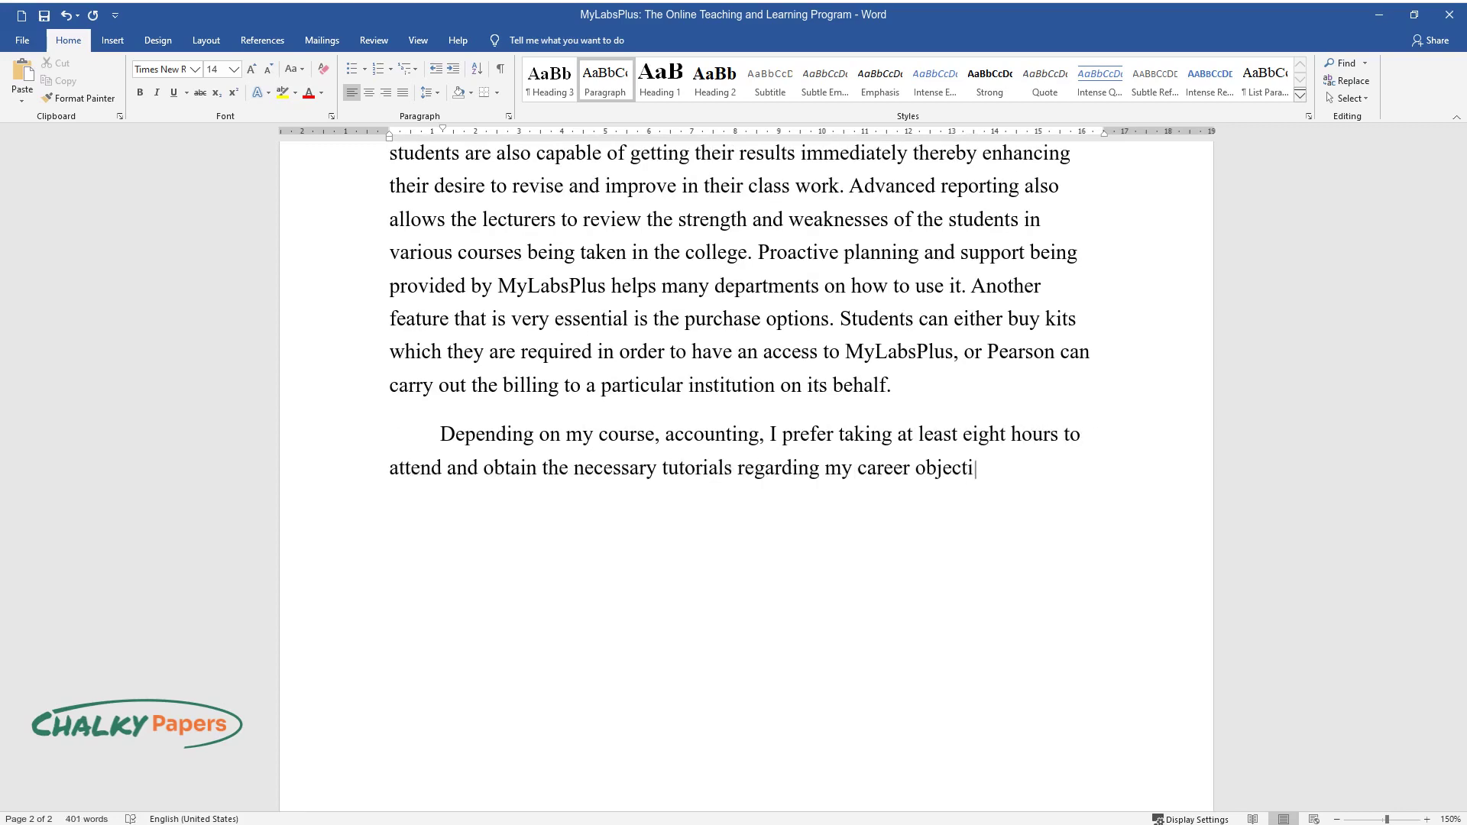
{"action": "type", "text": "ve. I deserve not to dilly dally"}
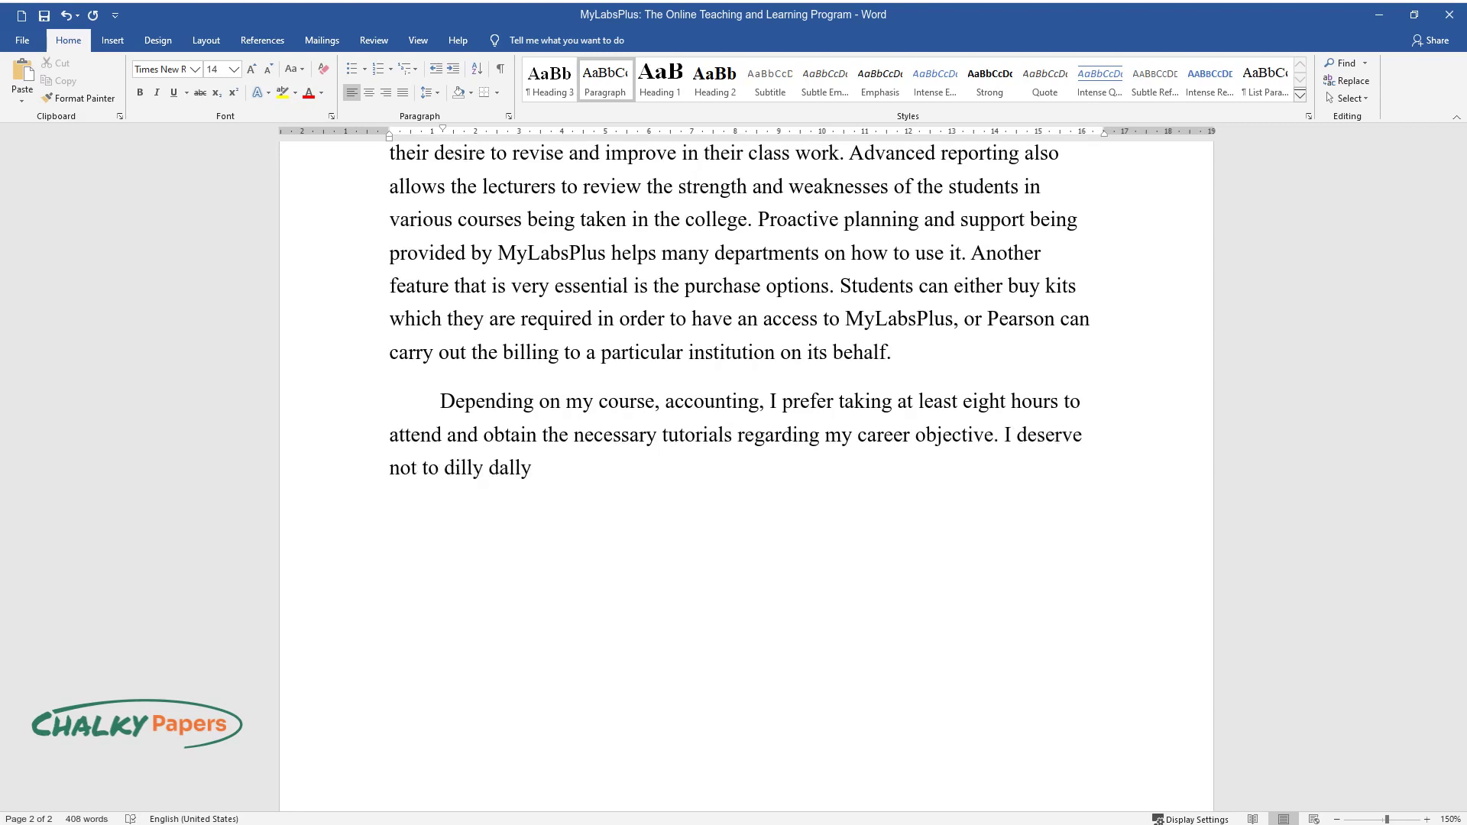
{"action": "type", "text": " in order to achieve the necessary "}
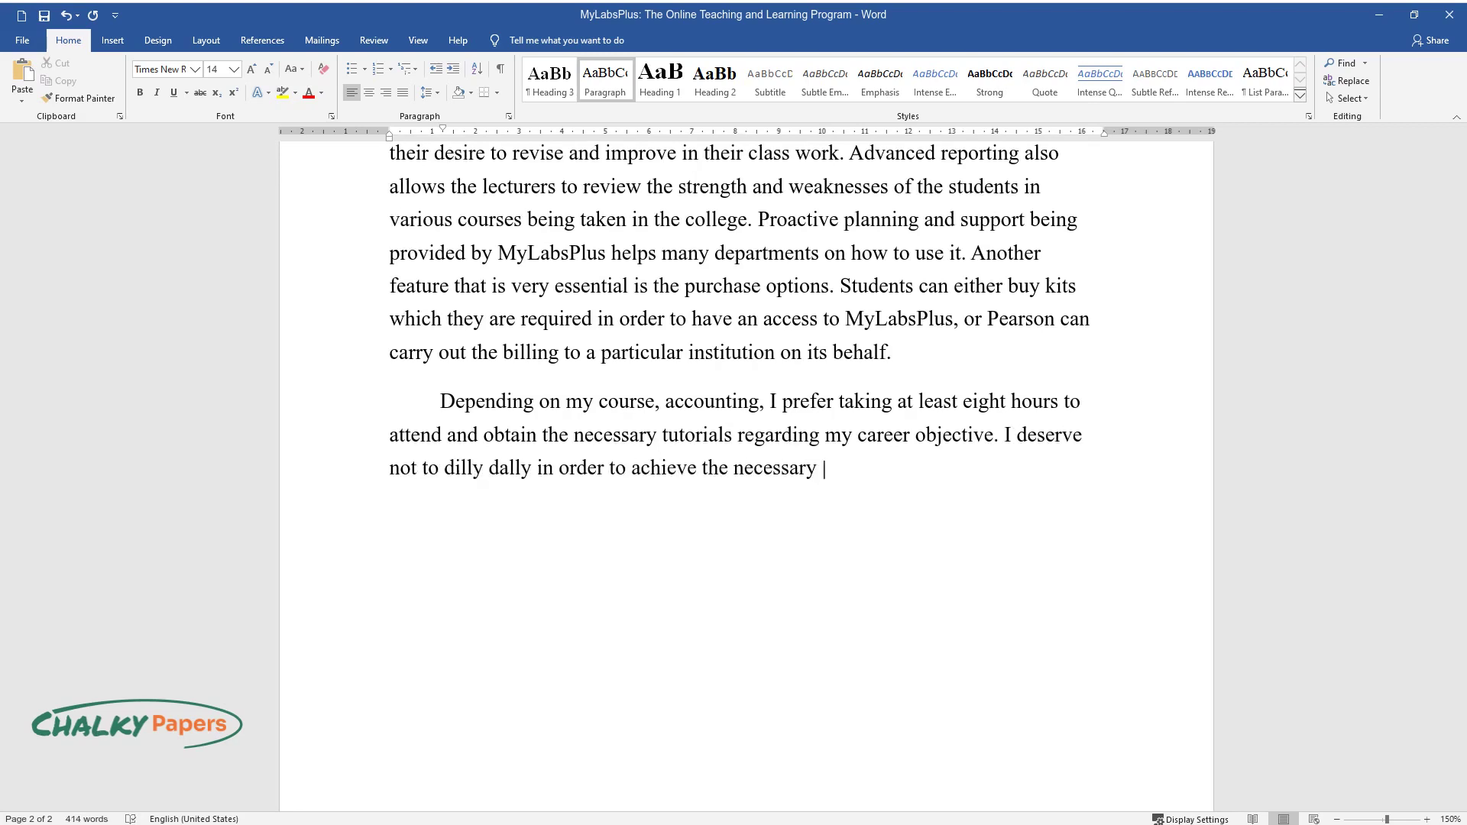
{"action": "type", "text": "goals. If this has been done, I will be able to be relevant to the exams that will be set by t"}
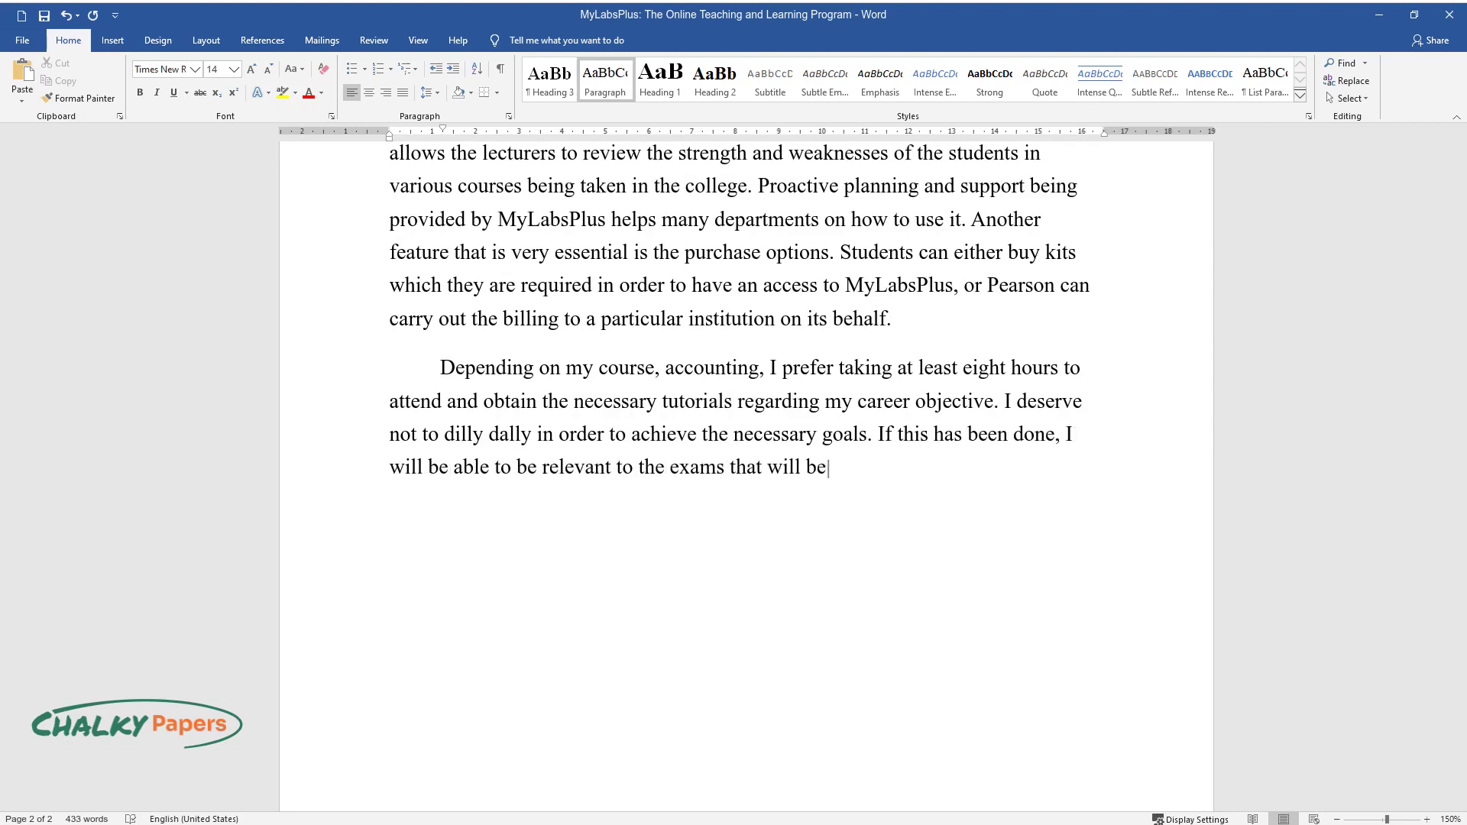
{"action": "type", "text": "he lecturer."}
{"action": "key", "text": "Return"}
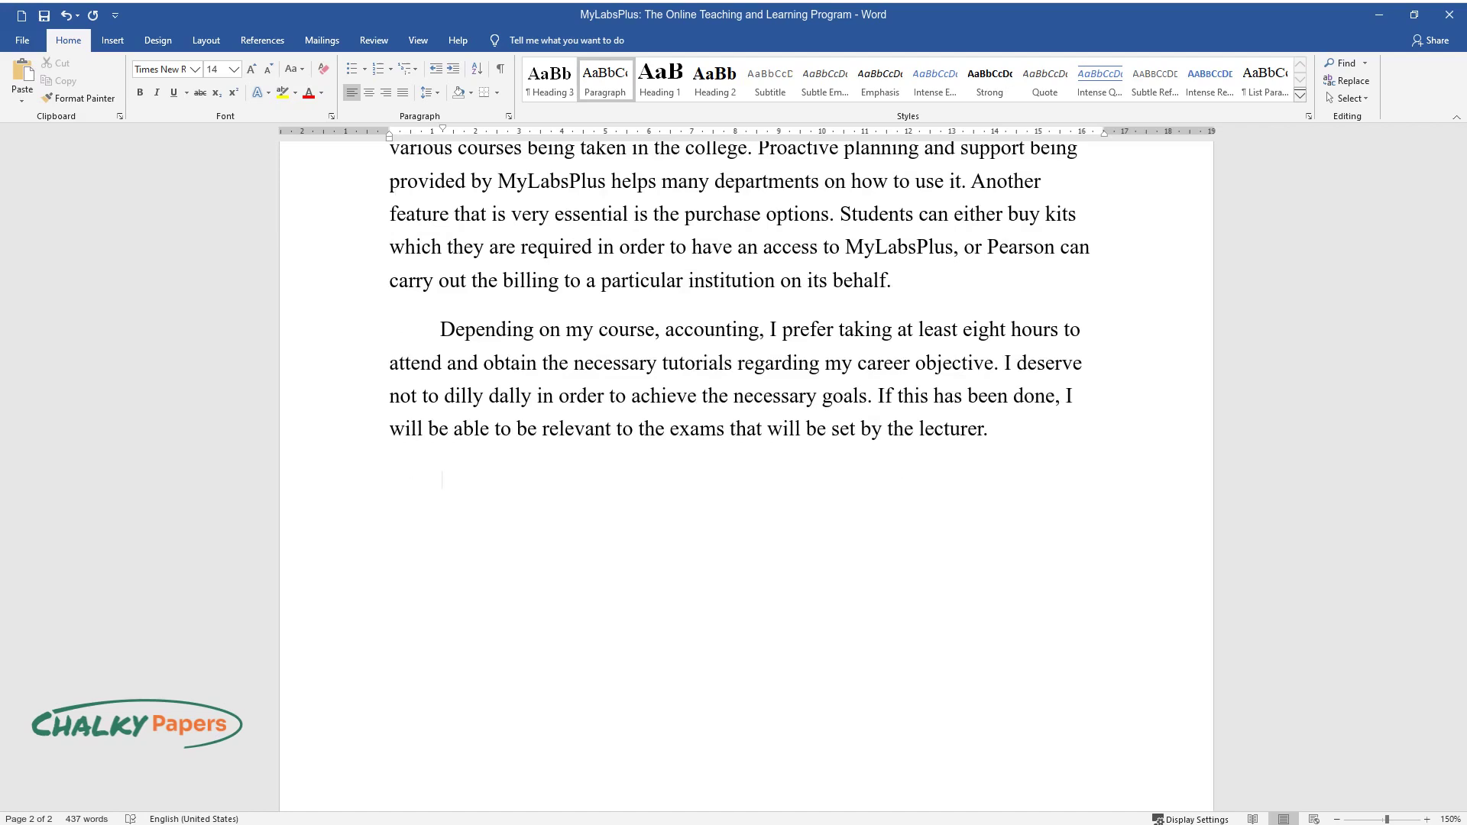
- Write the paragraph explaining Assets = Liabilities + shareholder equity and the balance sheet
{"action": "type", "text": "The accounting equation i"}
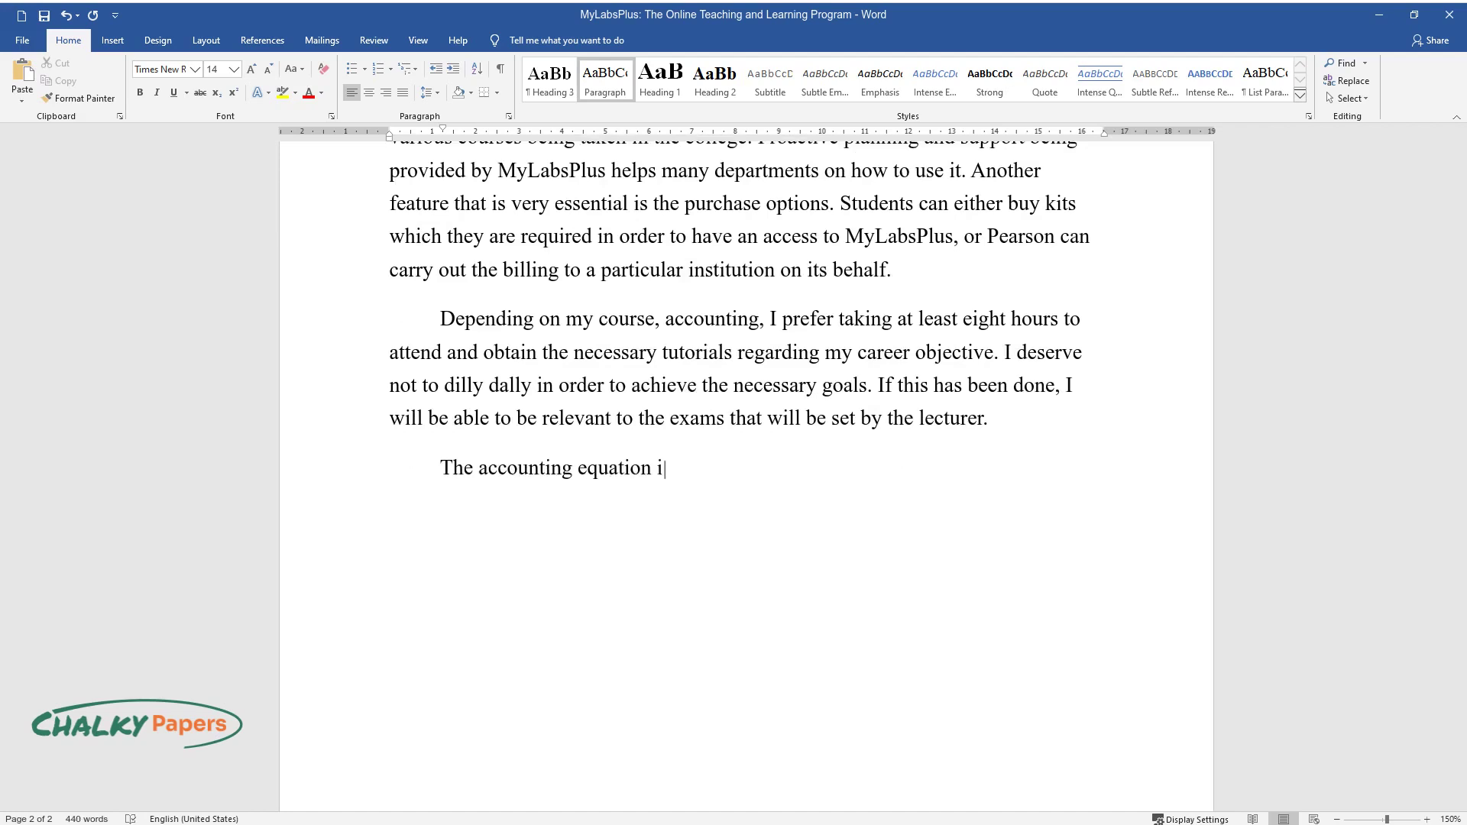
{"action": "type", "text": "s the basis of entry to bookkeepi"}
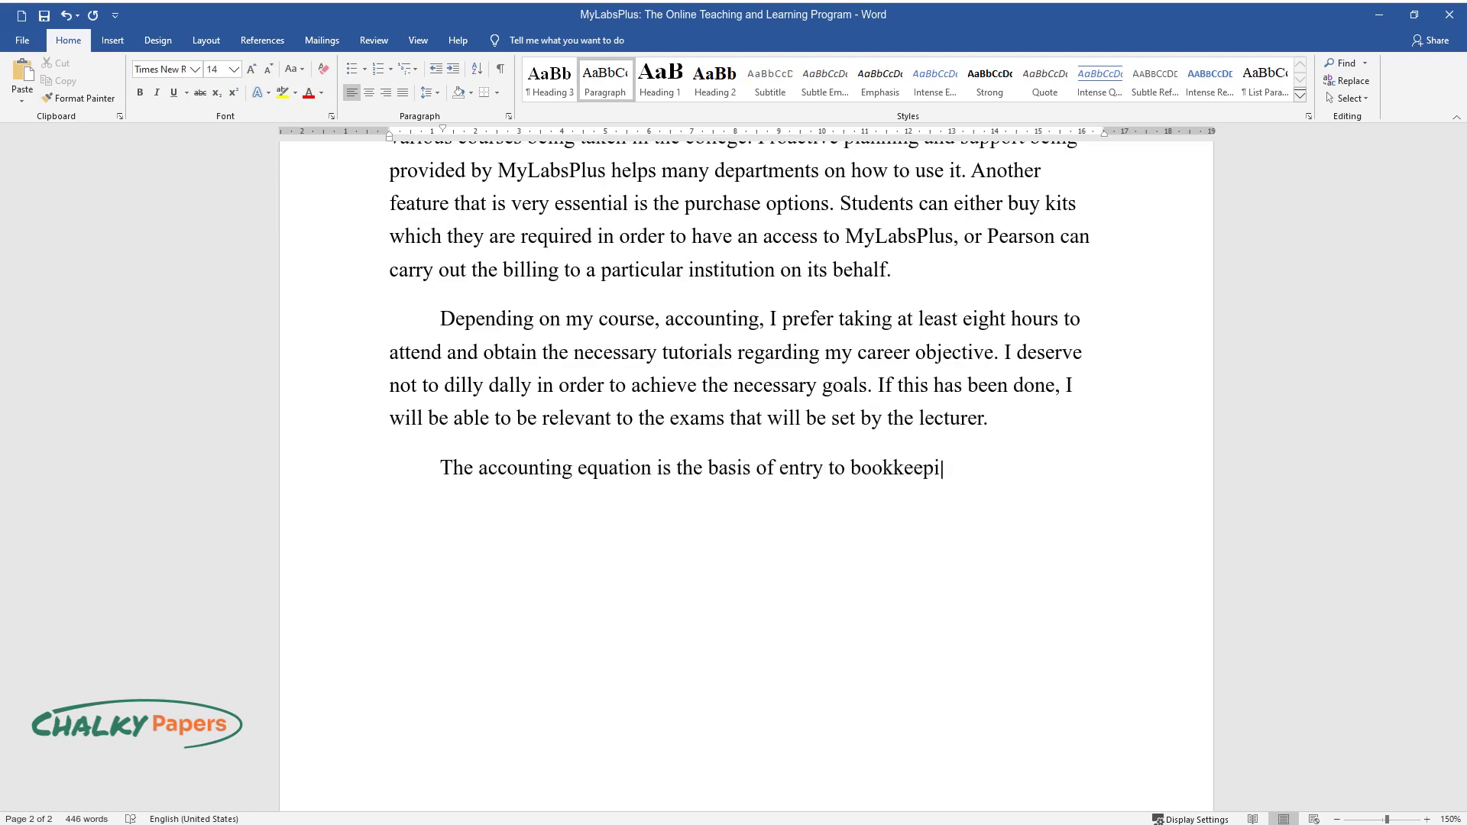
{"action": "type", "text": "ng. The accounting equation shows"}
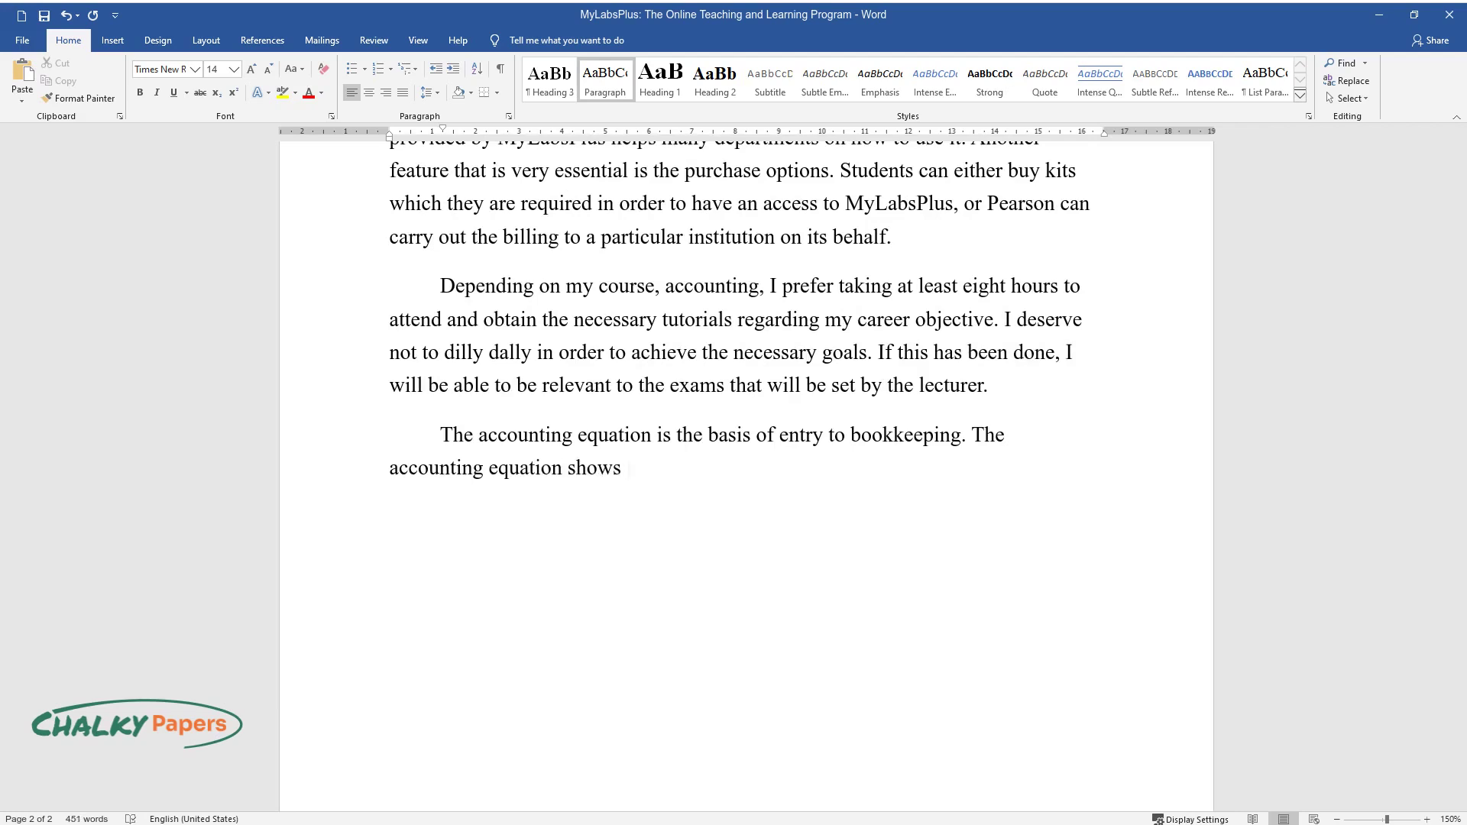
{"action": "type", "text": " that all the business resources a"}
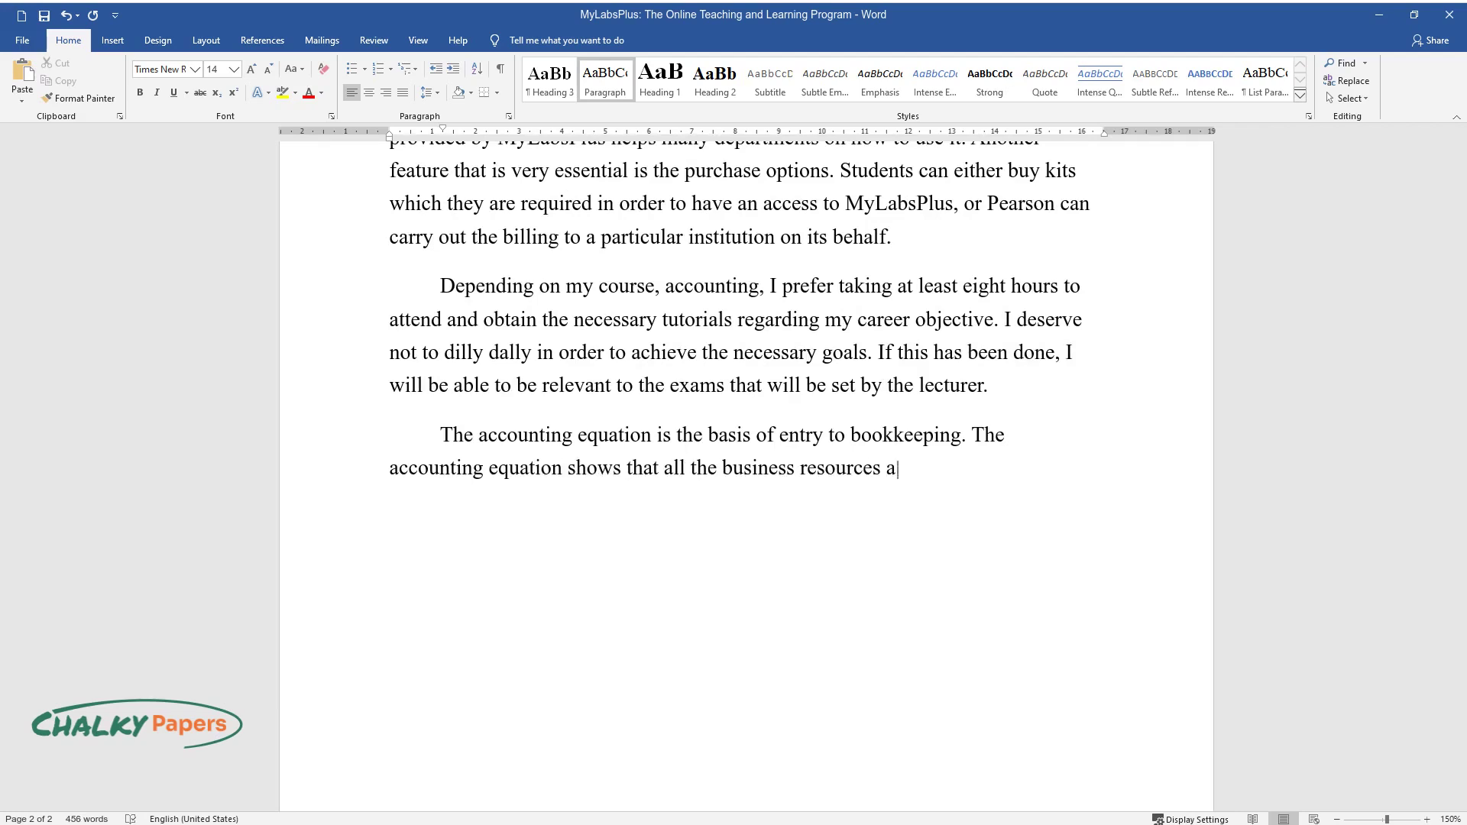
{"action": "type", "text": "re funded by scrounging or giving using t"}
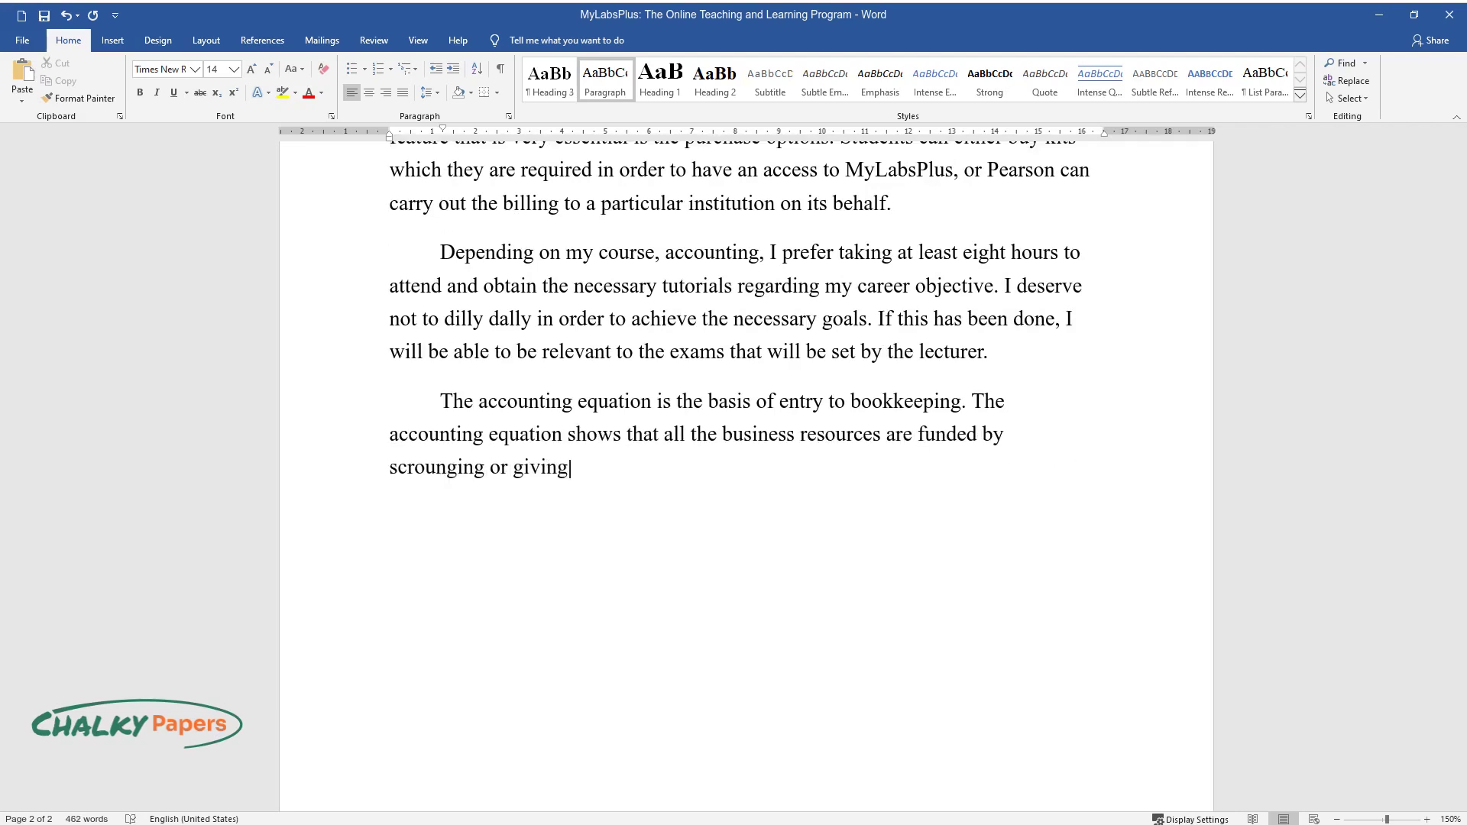
{"action": "type", "text": "he money of the shareholde"}
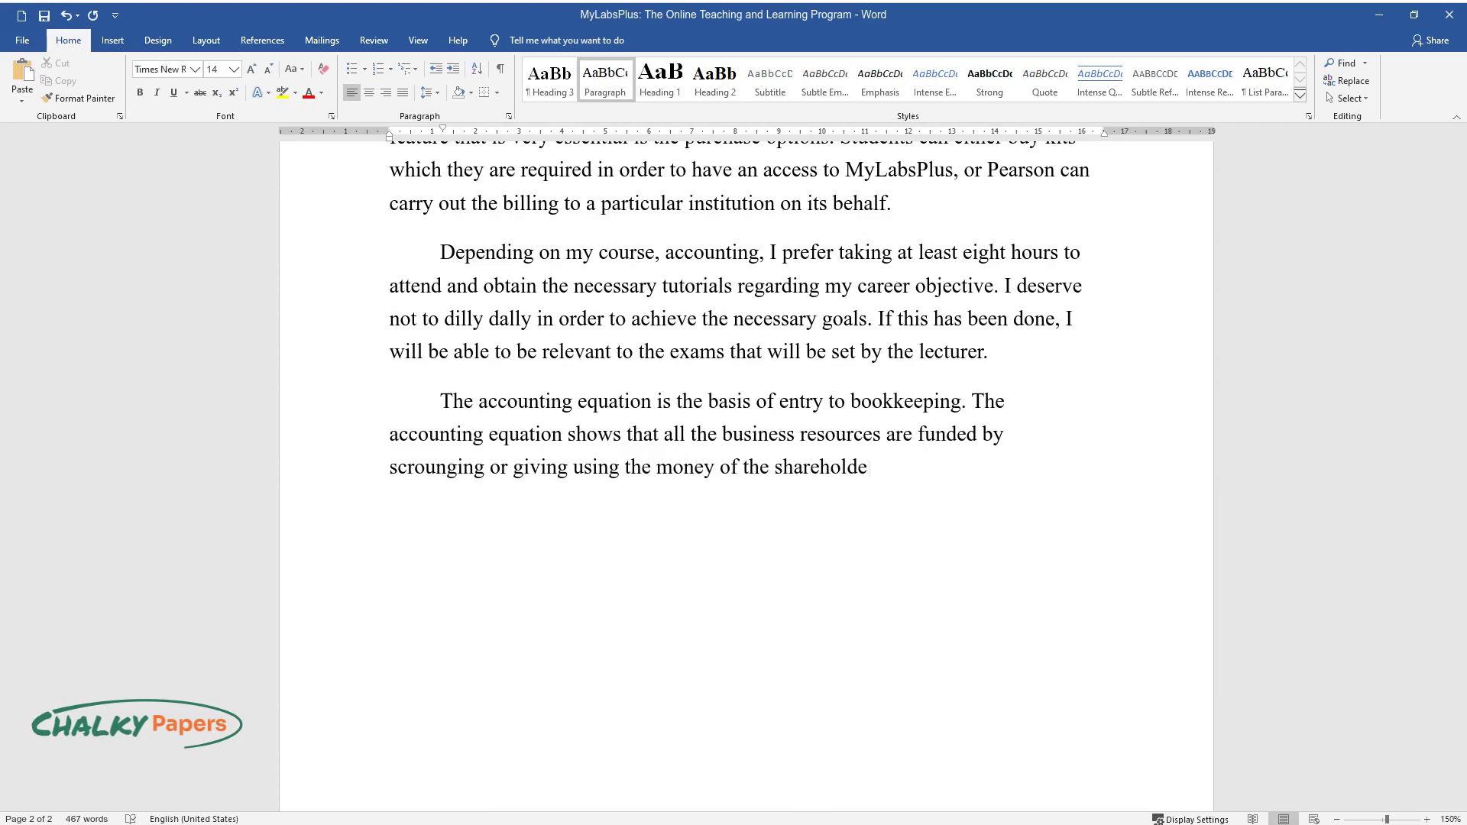
{"action": "type", "text": "rs. Consequently, accoun"}
{"action": "type", "text": "ting equa"}
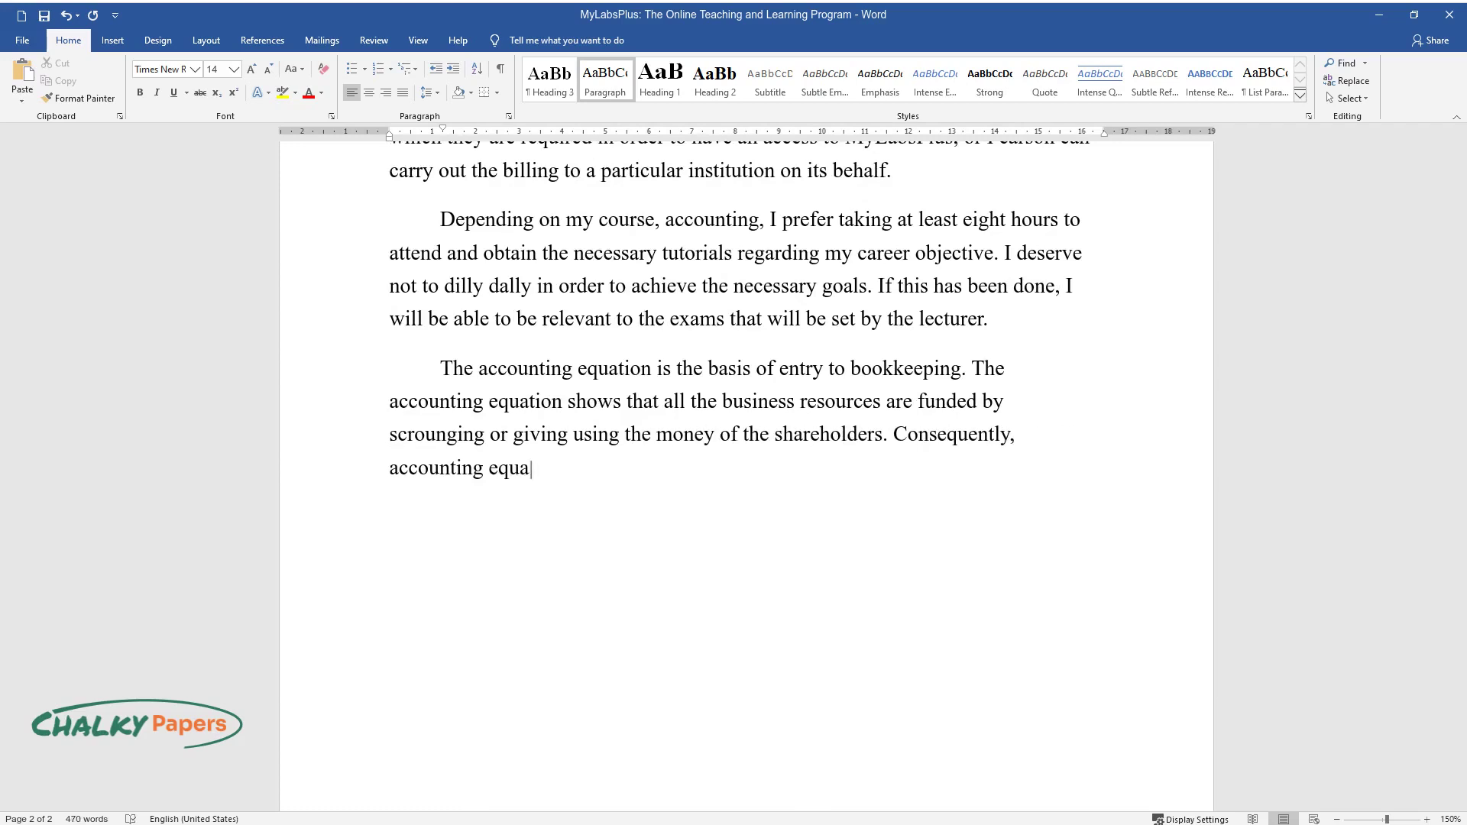
{"action": "type", "text": "tes assets equivalent to liabilit"}
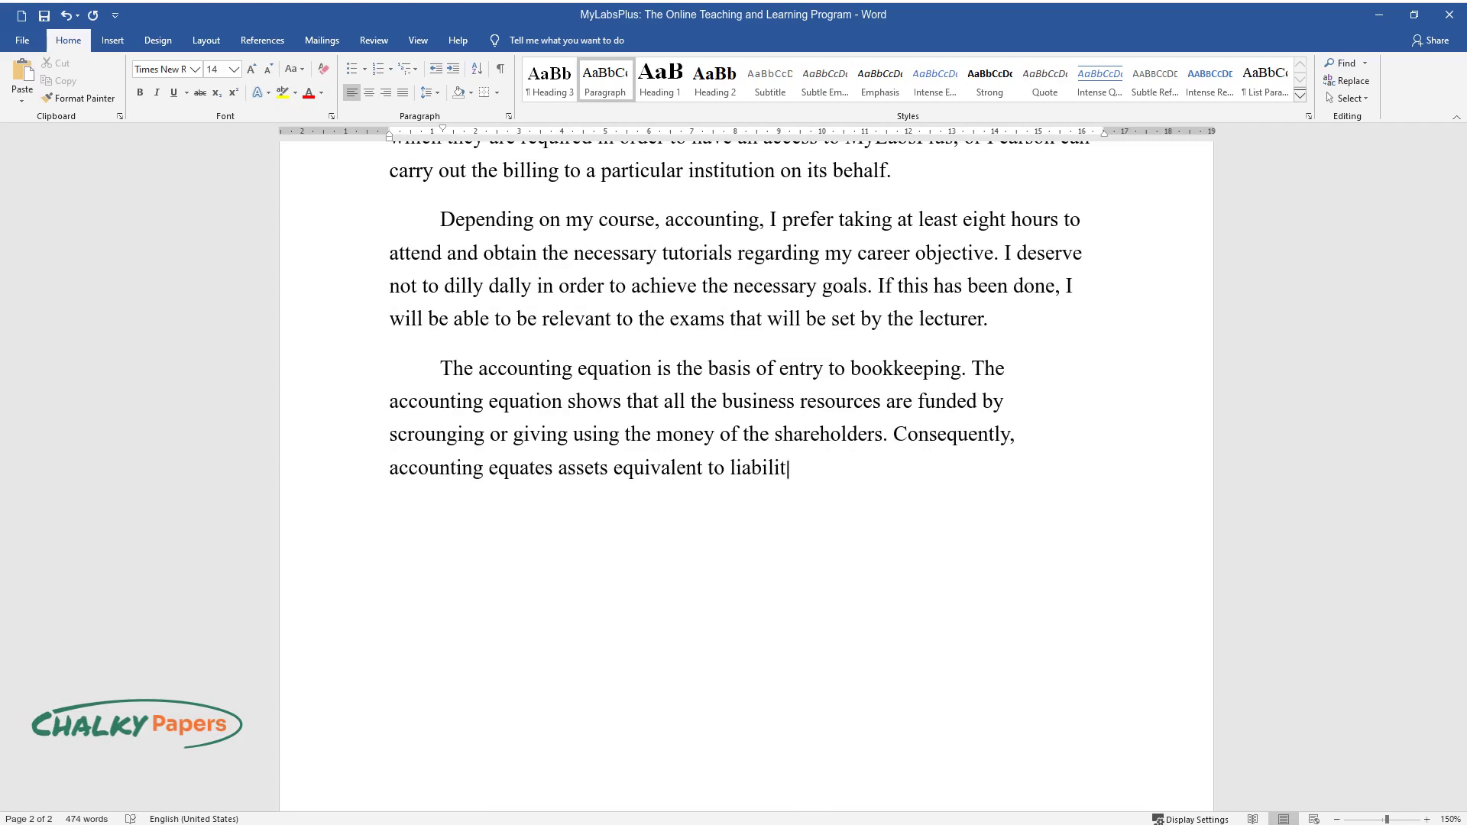
{"action": "type", "text": "ies in summation of the shareholde"}
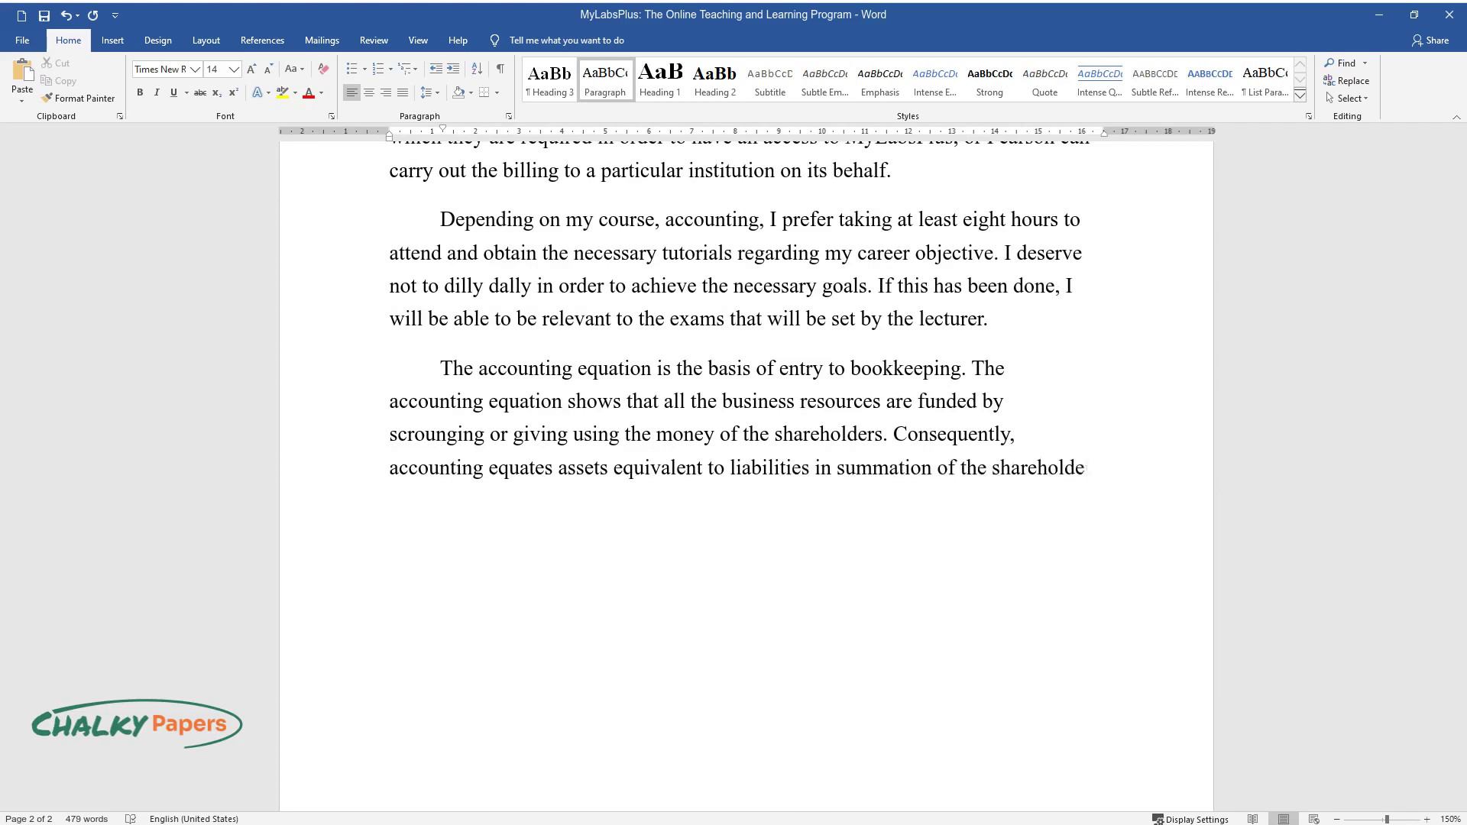
{"action": "type", "text": "r equity,"}
{"action": "type", "text": " in short, it is Assets="}
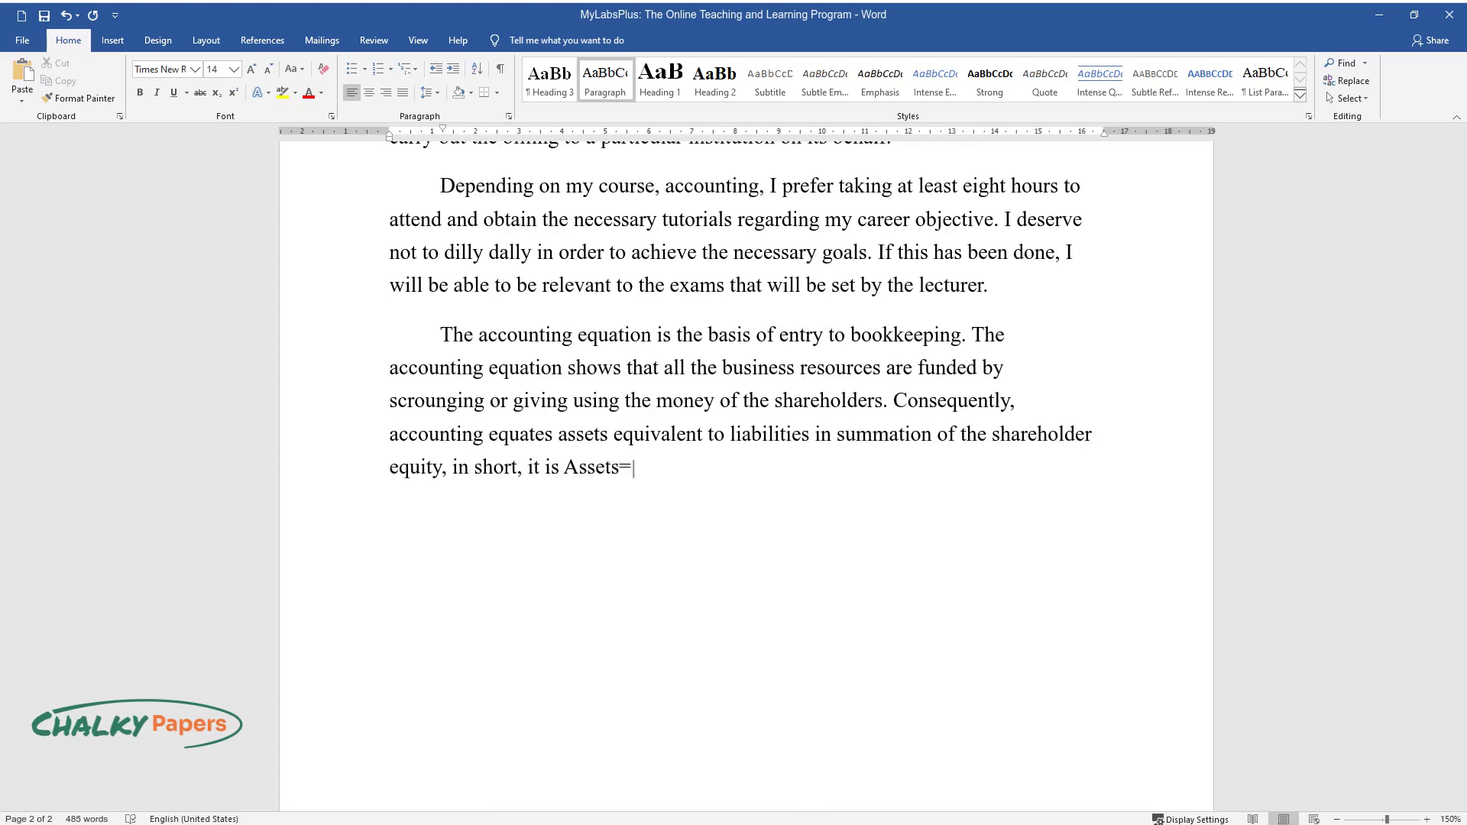
{"action": "type", "text": "Liabilities + shareholder equity. "}
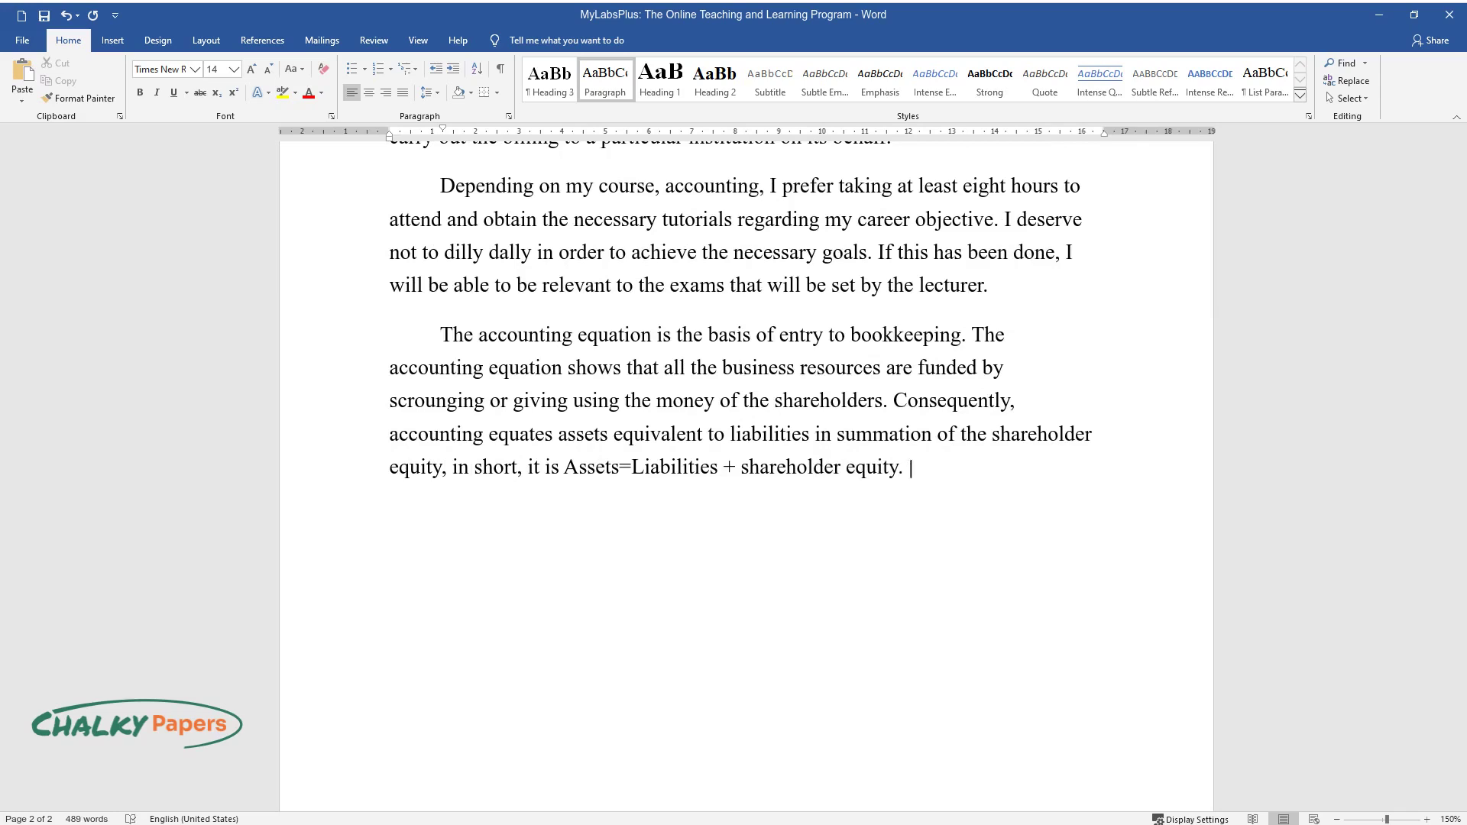
{"action": "type", "text": "One can use a balance sheet to di"}
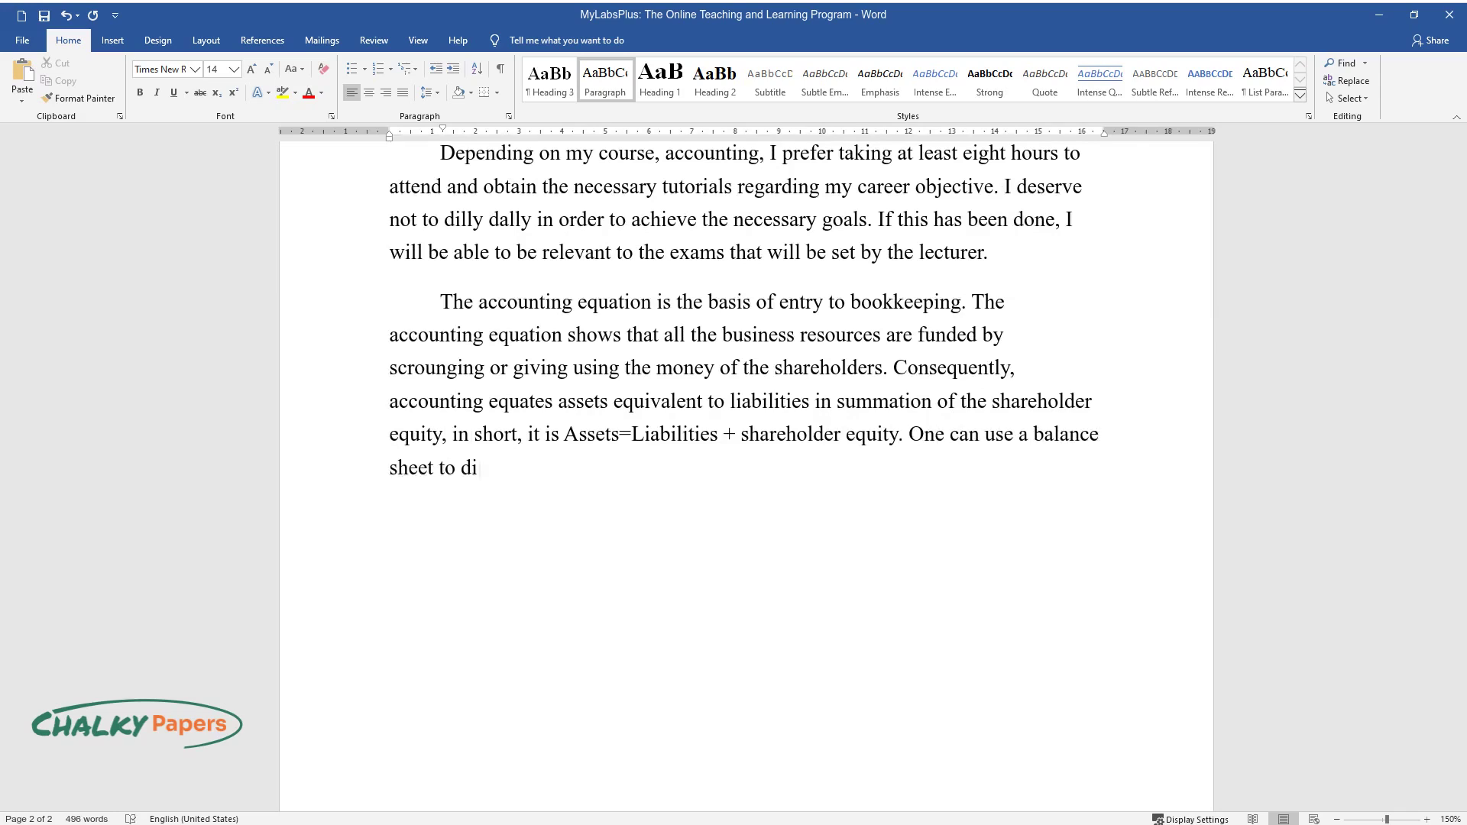
{"action": "type", "text": "splay and explain this equation."}
{"action": "key", "text": "Return"}
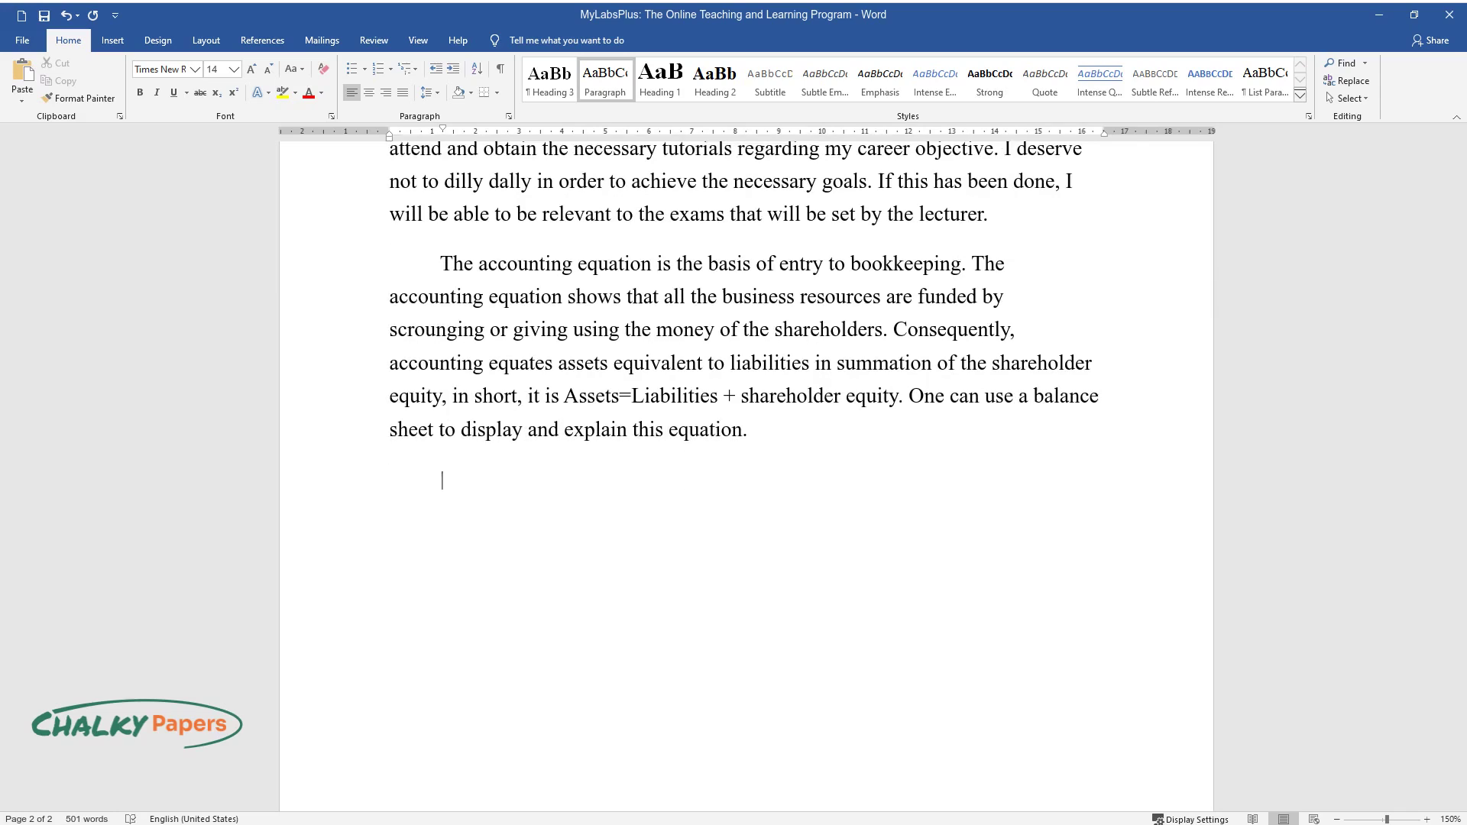
- Write the 'If one knows all the required amounts…' paragraph on solving for missing values
{"action": "type", "text": "If one knows"}
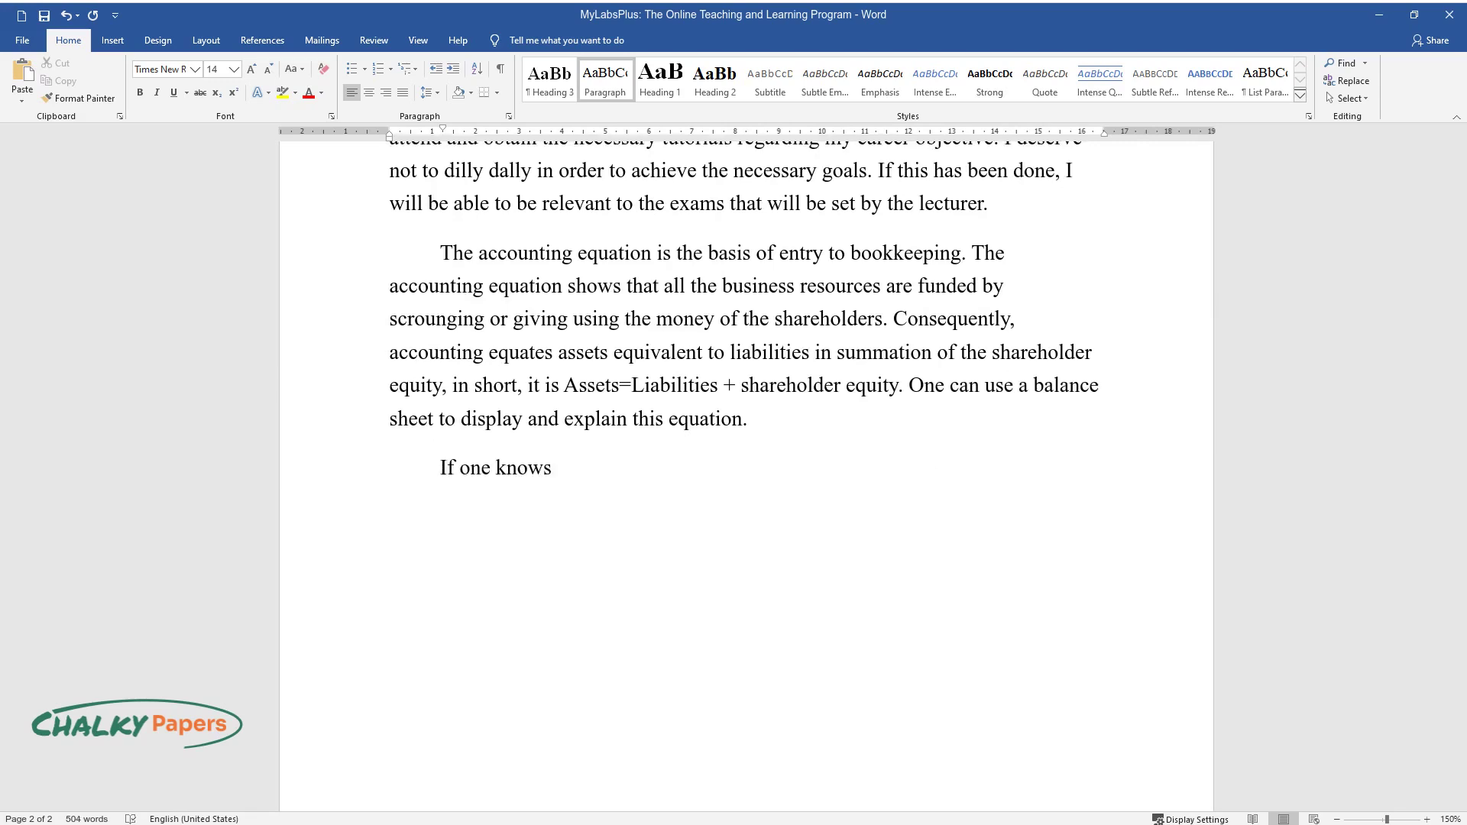
{"action": "type", "text": "amounts f"}
{"action": "type", "text": "or the whole of the equat"}
{"action": "type", "text": "e exclusi"}
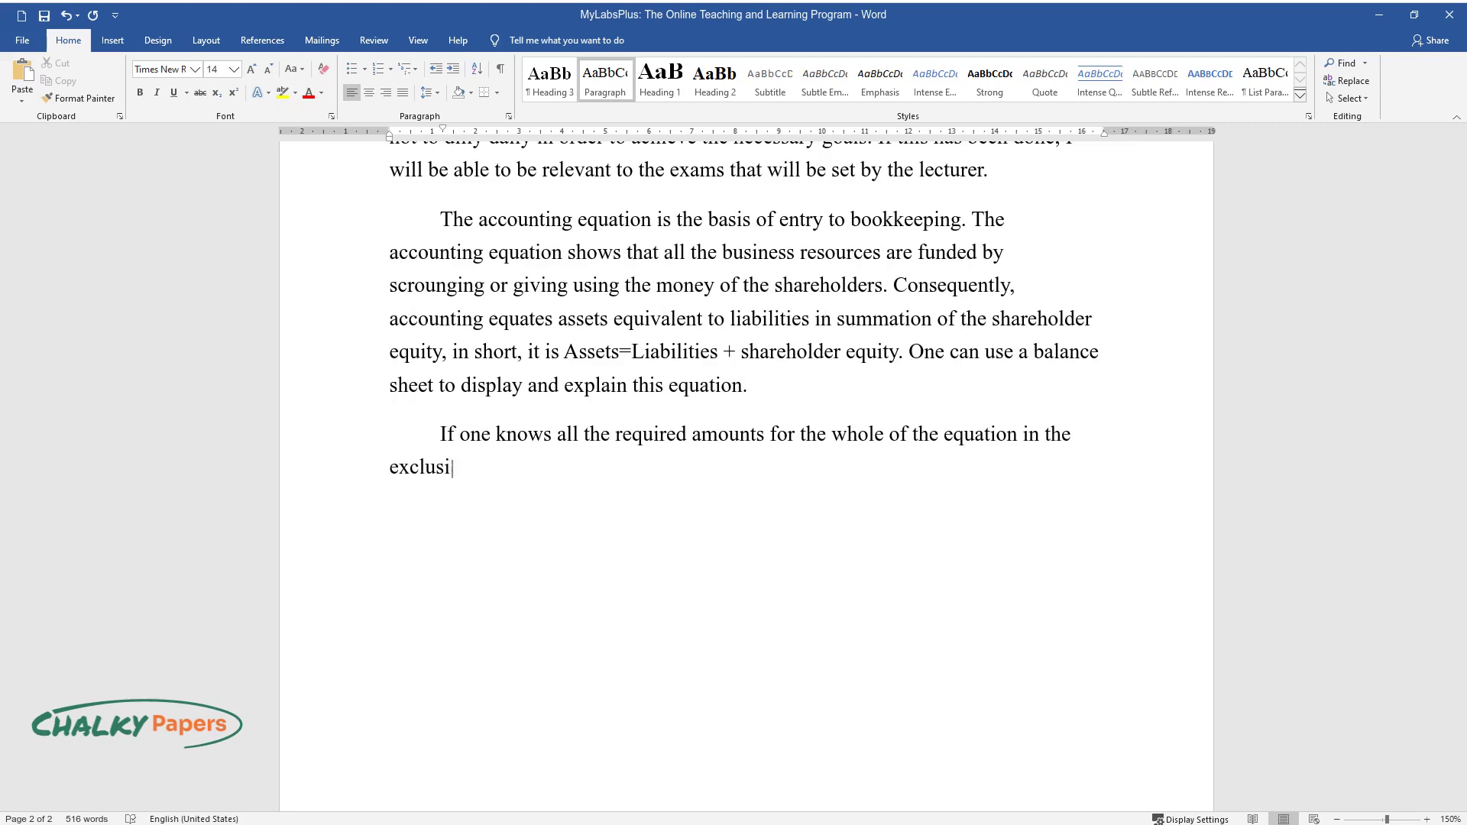
{"action": "type", "text": "he equation to calculate it easily"}
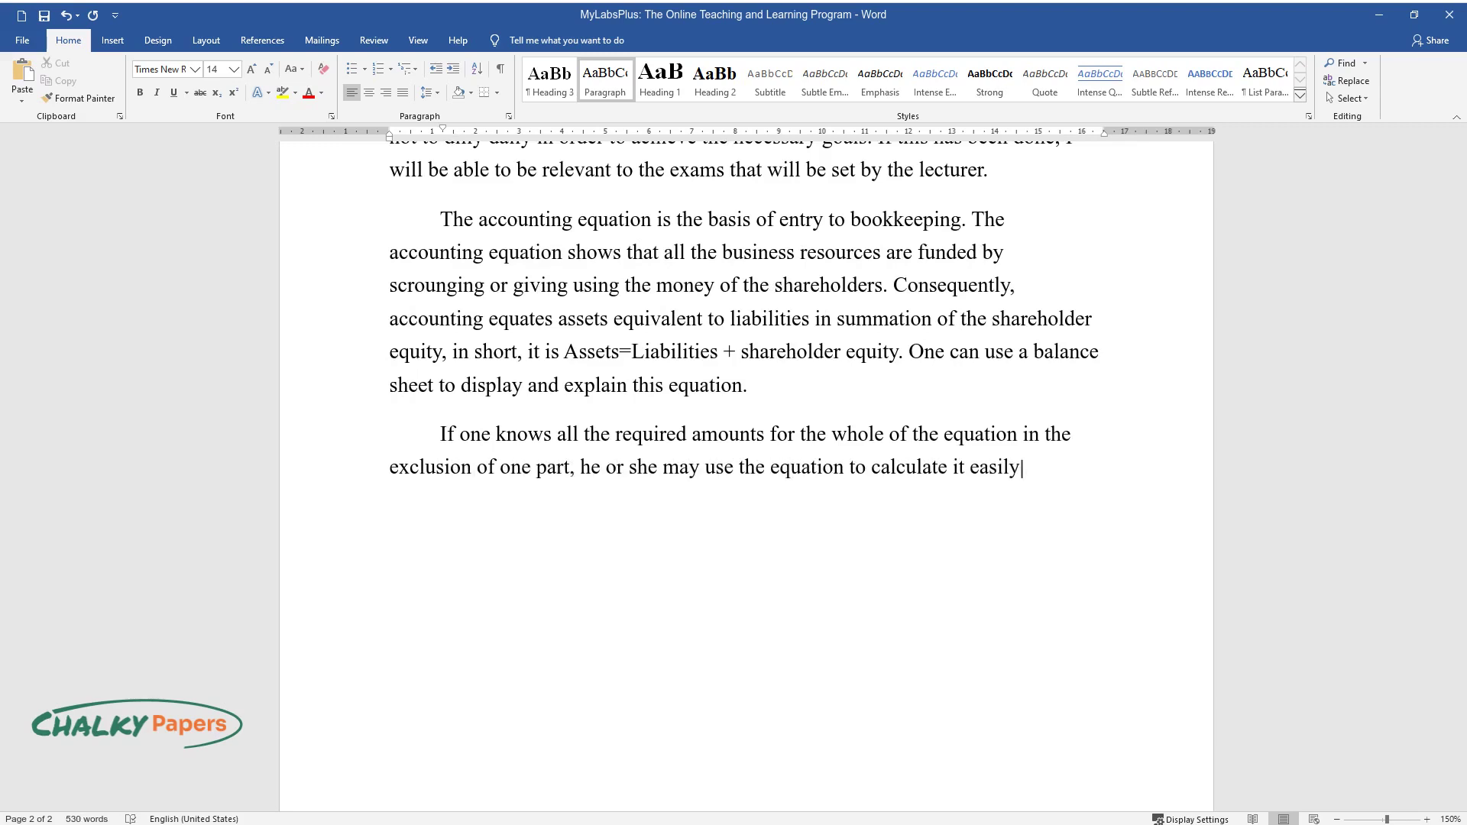
{"action": "type", "text": ". One is able to calculate assets i"}
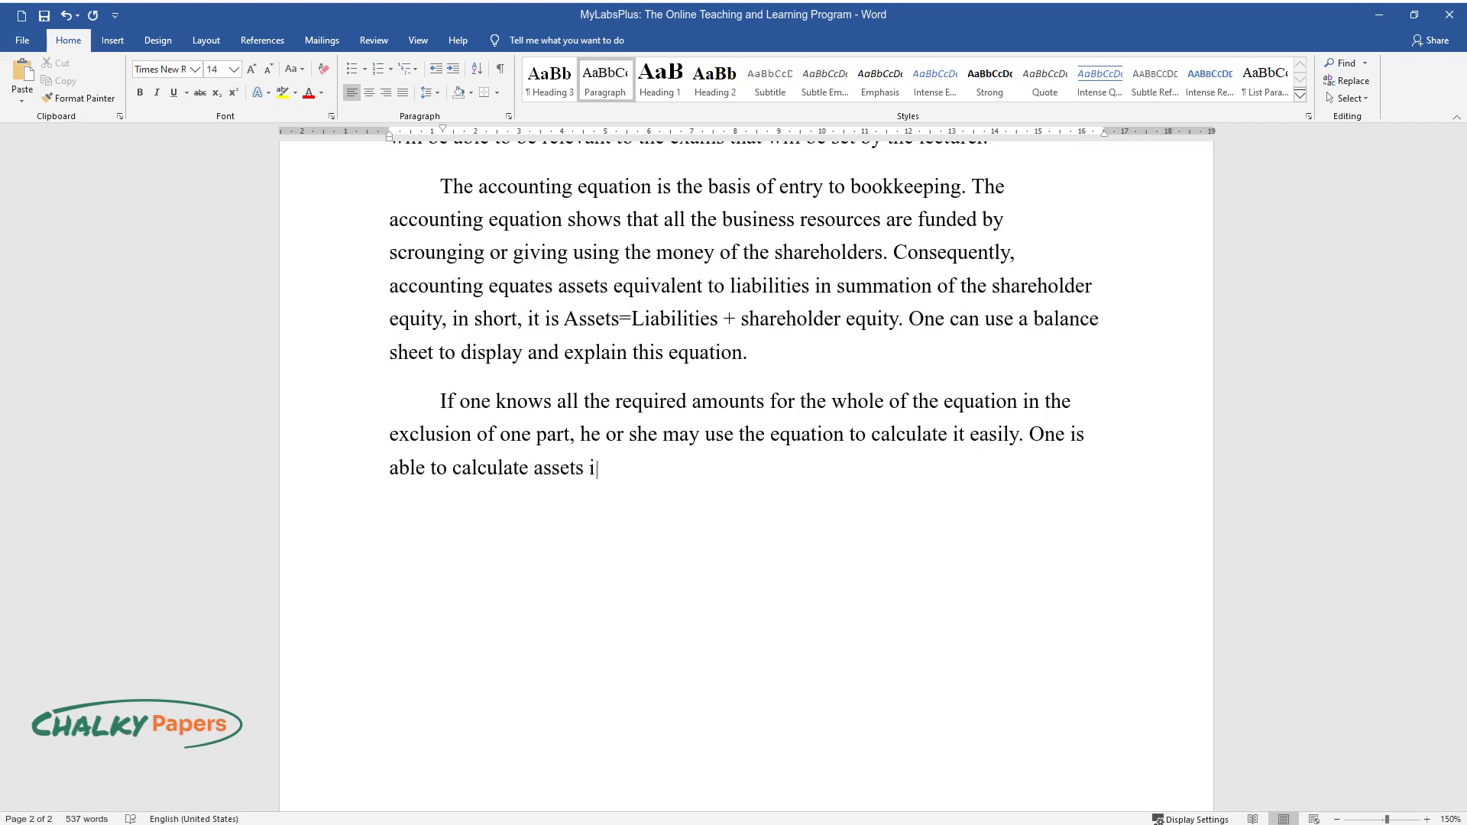
{"action": "type", "text": "ded in the statem"}
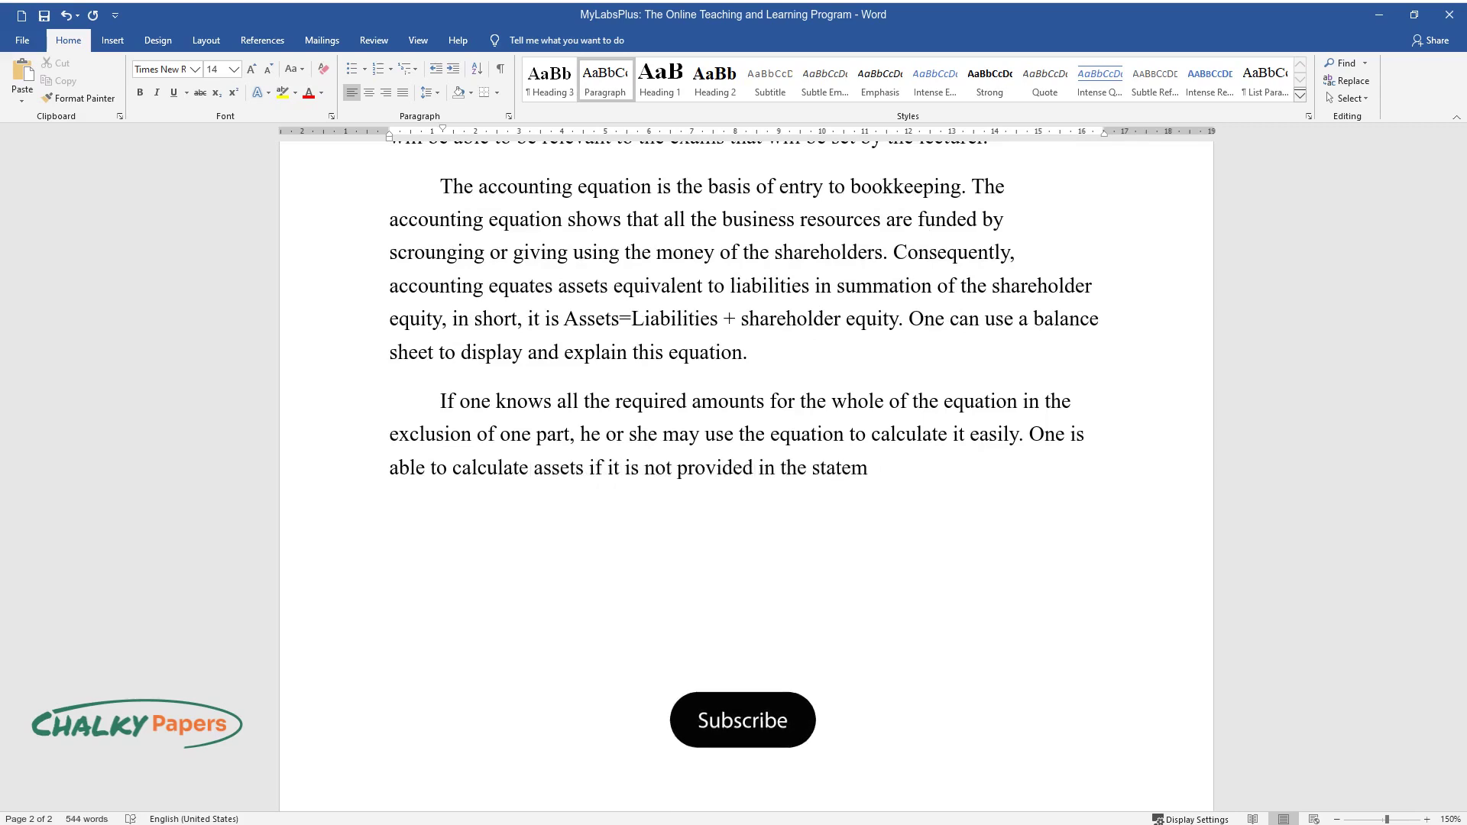
{"action": "type", "text": "ent. You may obtain shareholder equ"}
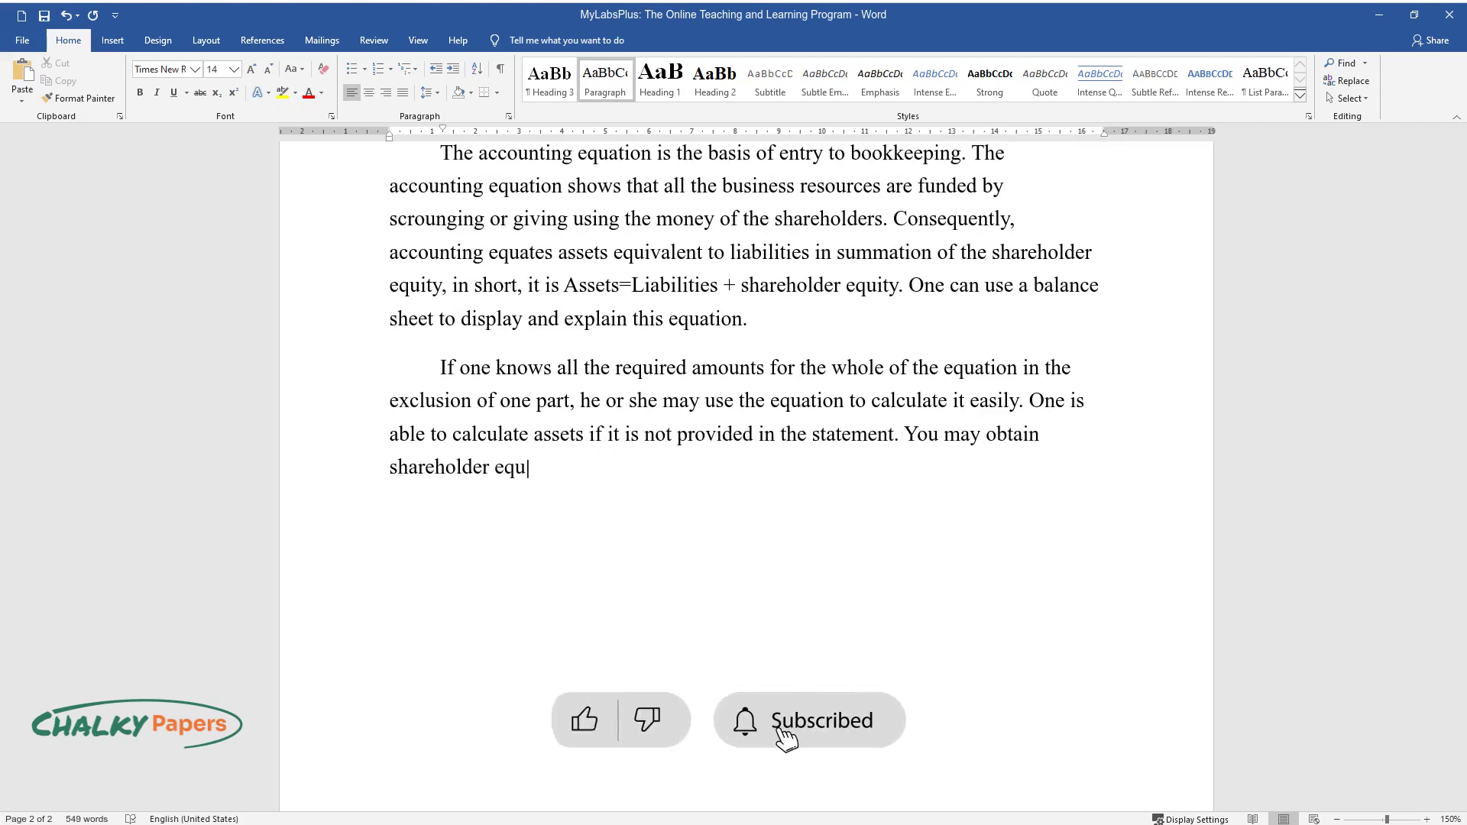
{"action": "type", "text": "ity if you have the assets and the"}
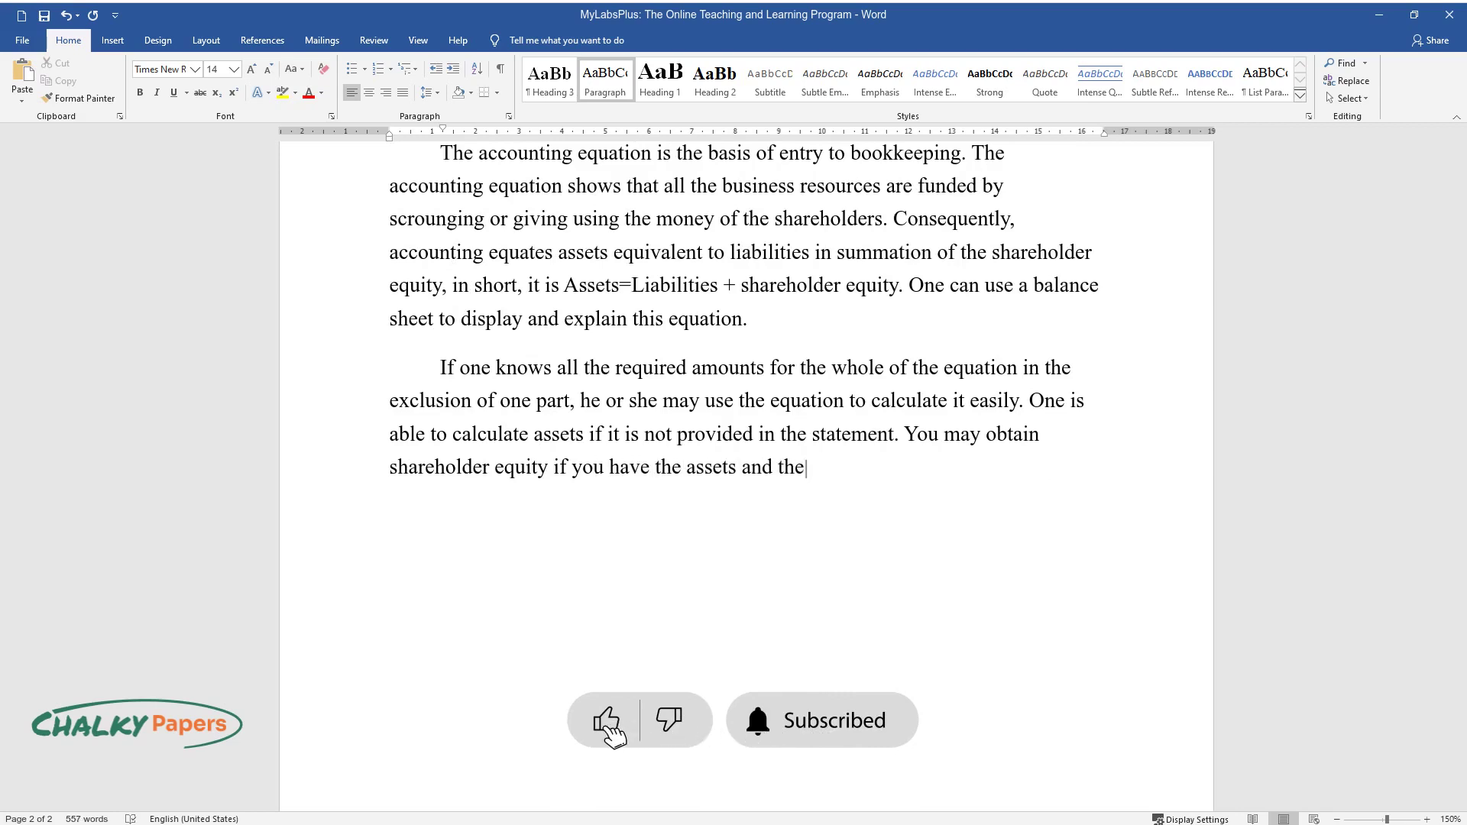
{"action": "type", "text": " liabilities. So, in summation, thi"}
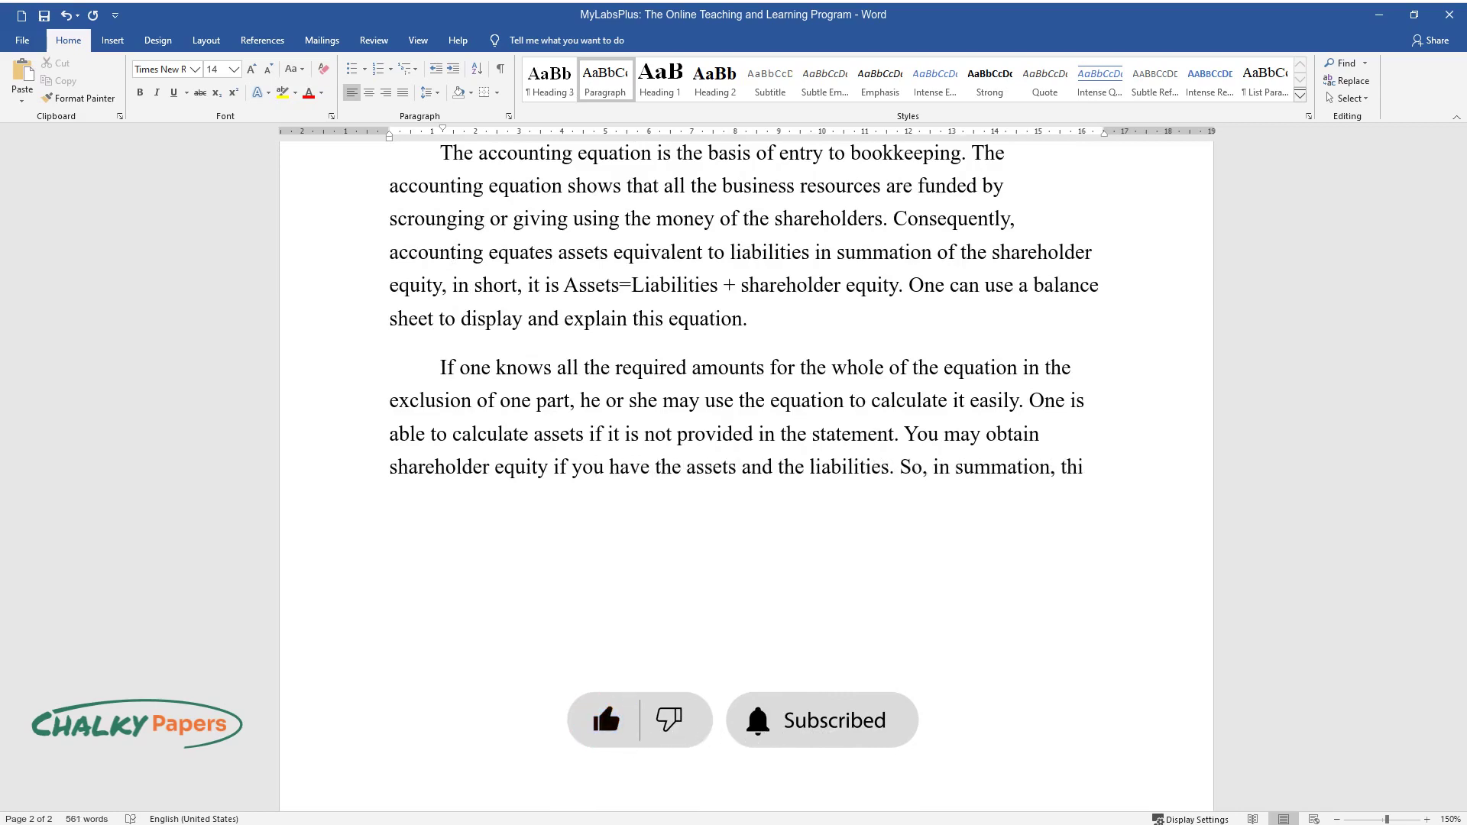
{"action": "type", "text": "s is an essential equation in acco"}
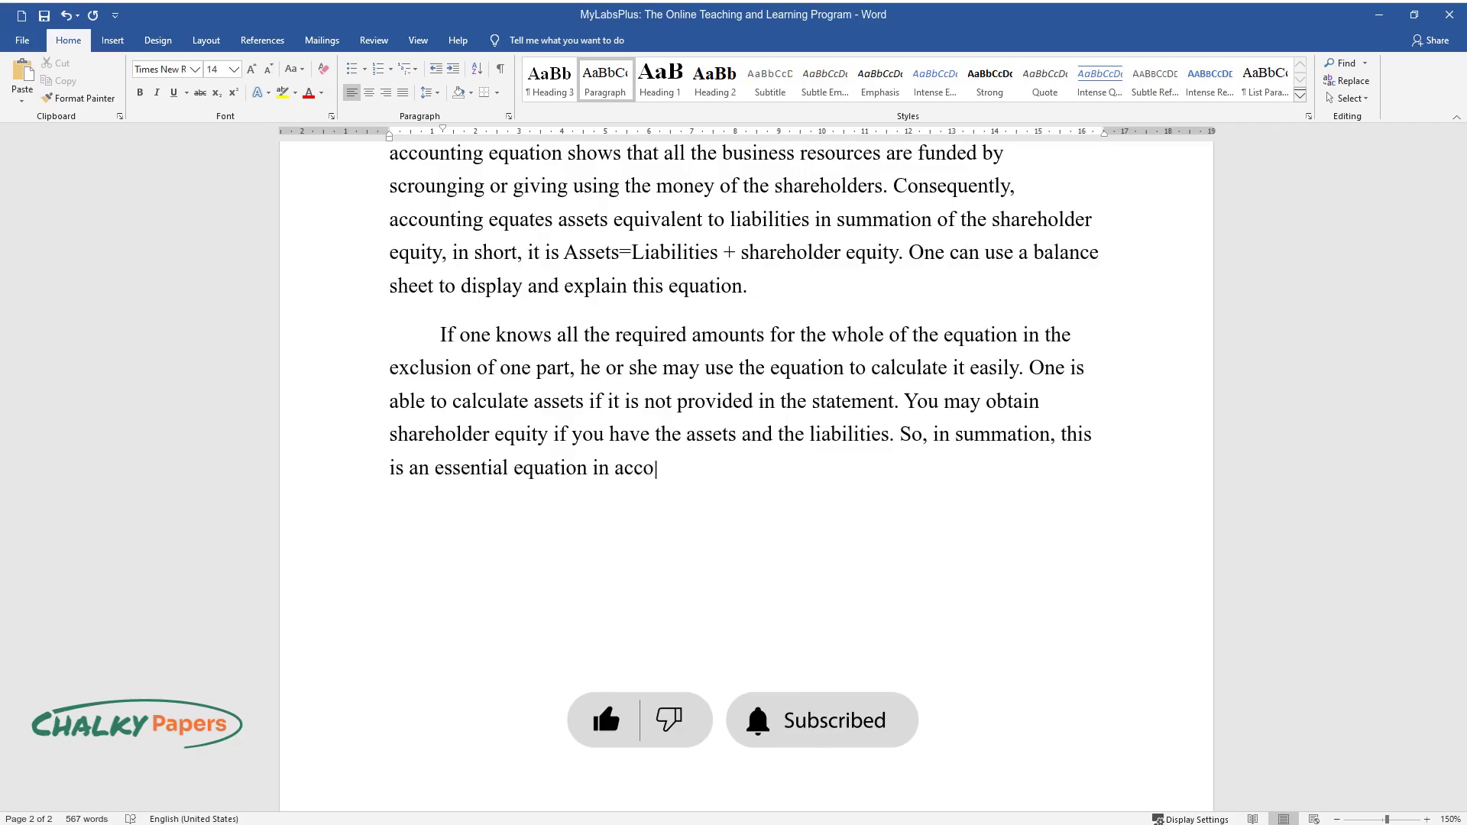